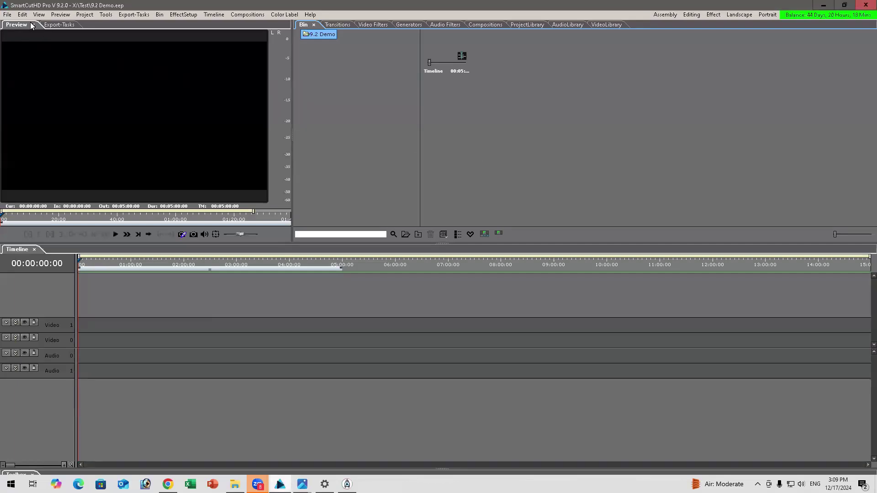
Step: Start a new project to reach its format presets
left_click(9, 14)
mouse_move(22, 14)
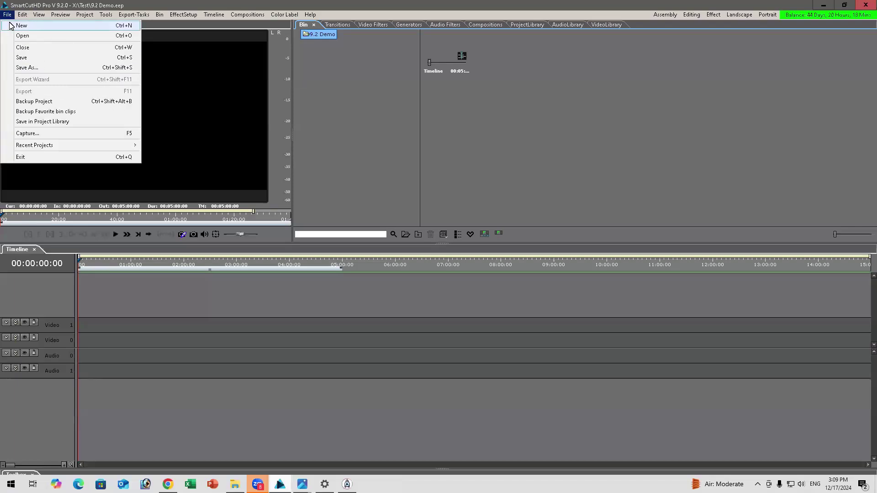
left_click(10, 26)
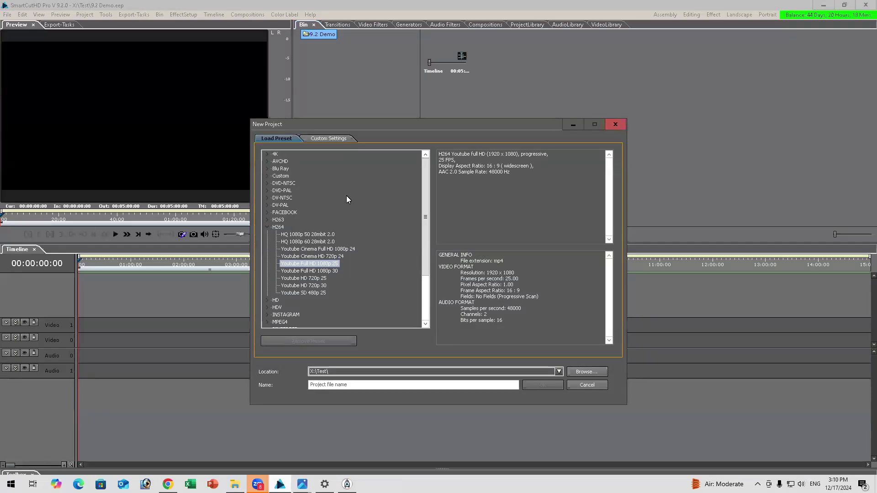
Step: Examine the format details of the Facebook landscape and portrait presets
left_click_drag(427, 240, 415, 260)
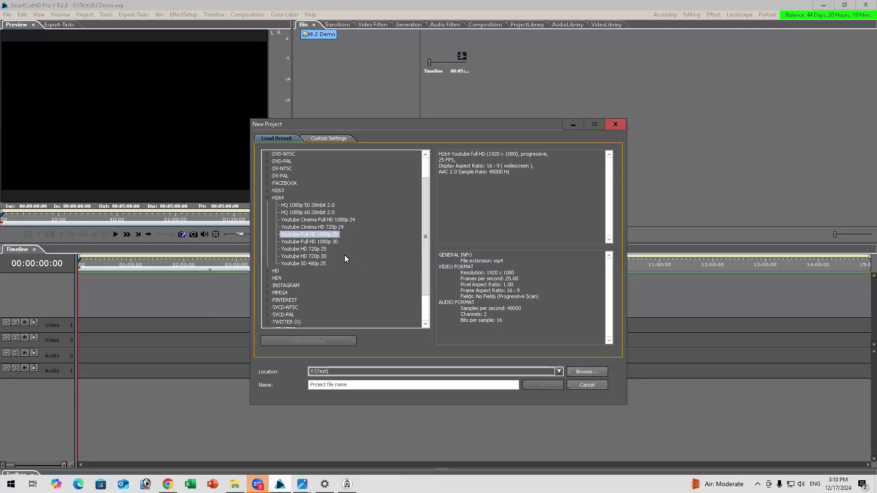
left_click(293, 185)
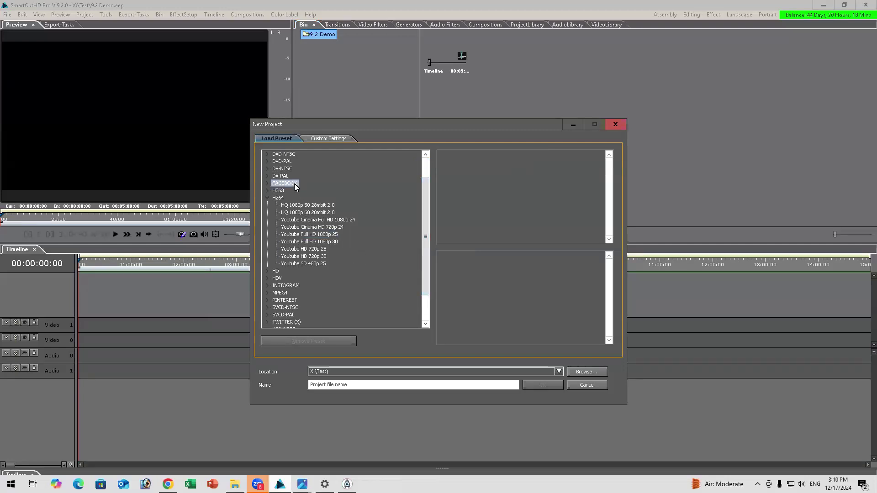
left_click(267, 184)
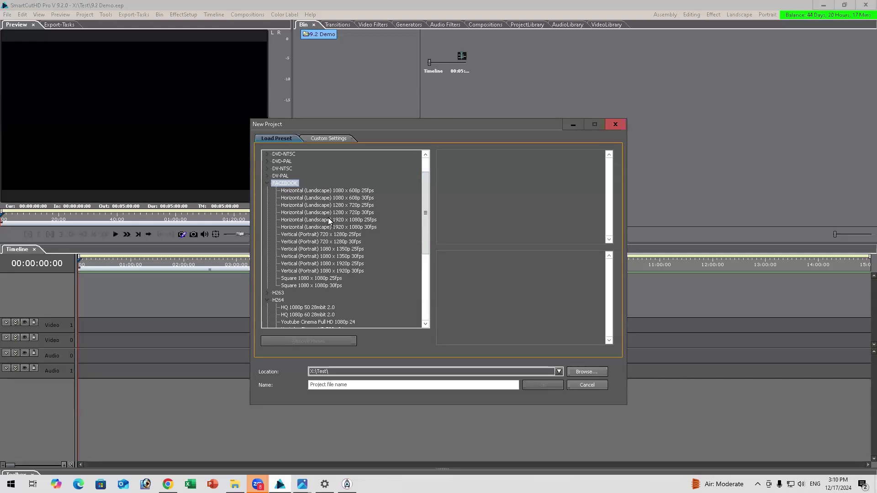
left_click(322, 190)
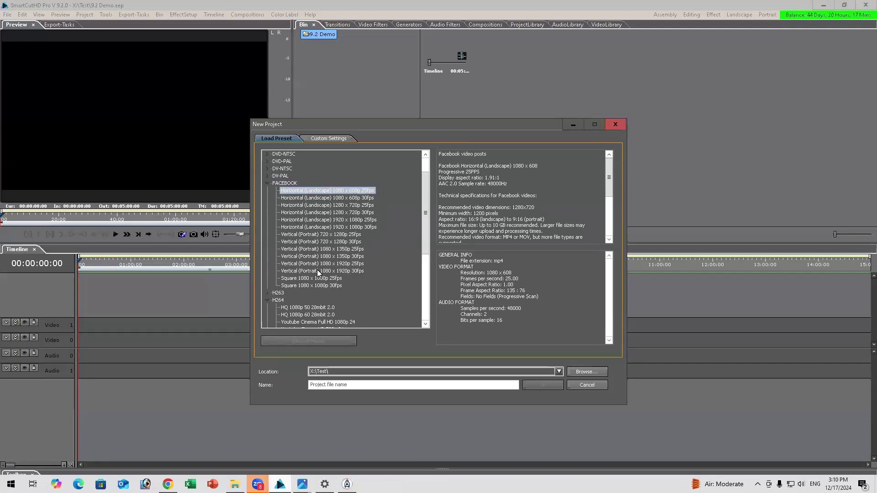
left_click(323, 199)
left_click(322, 207)
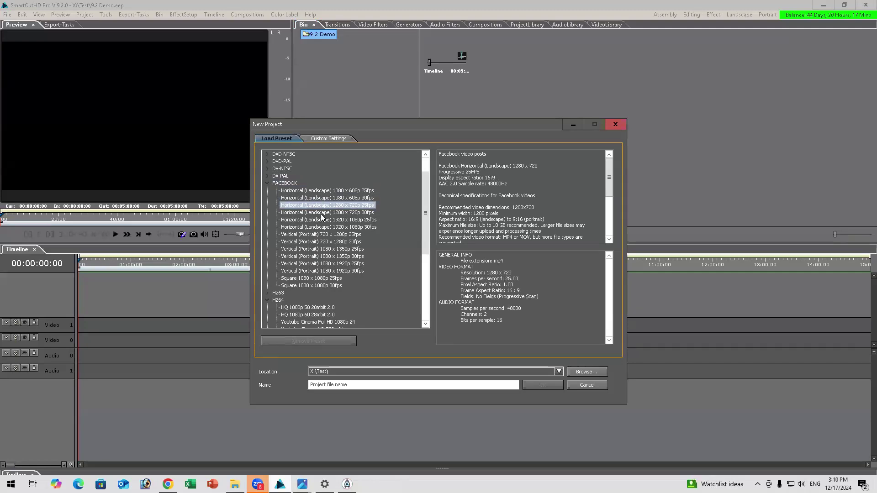
left_click(320, 249)
Step: Examine the Vimeo presets, including the 3840 x 2160 4K formats at 59.94 and 30 fps
left_click_drag(423, 239, 428, 298)
left_click(285, 264)
left_click(276, 279)
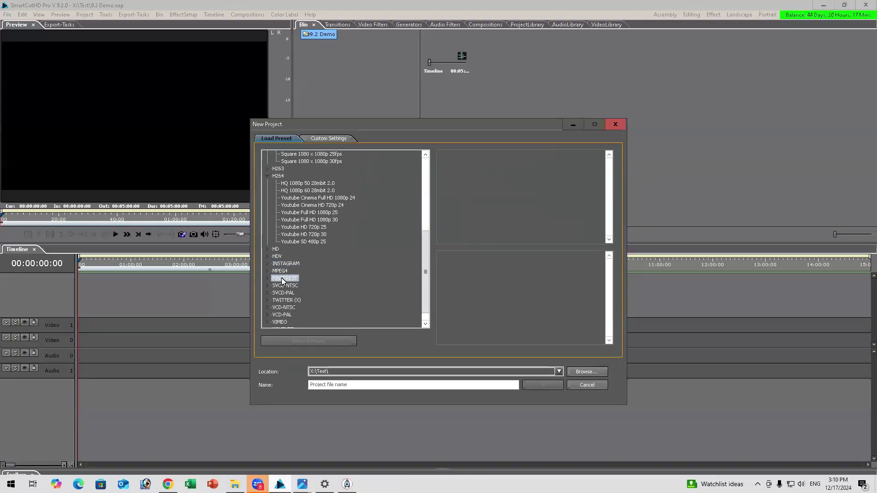
double_click(275, 329)
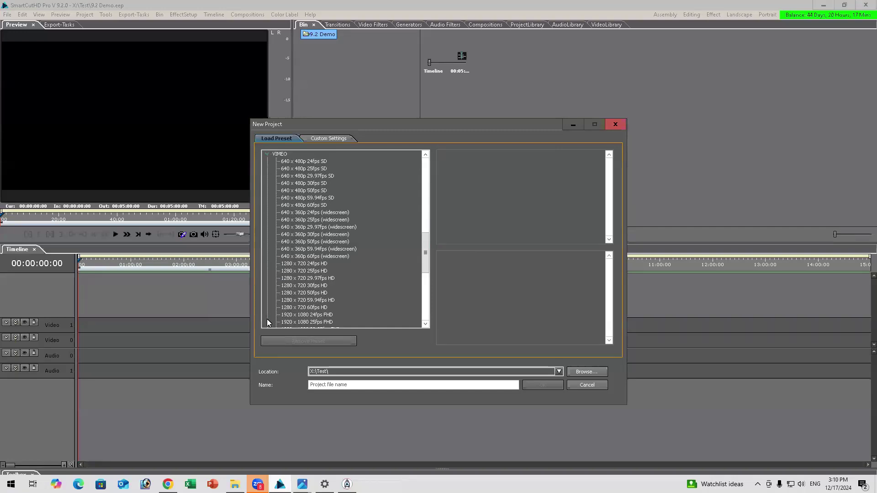
left_click_drag(425, 254, 413, 305)
left_click(307, 300)
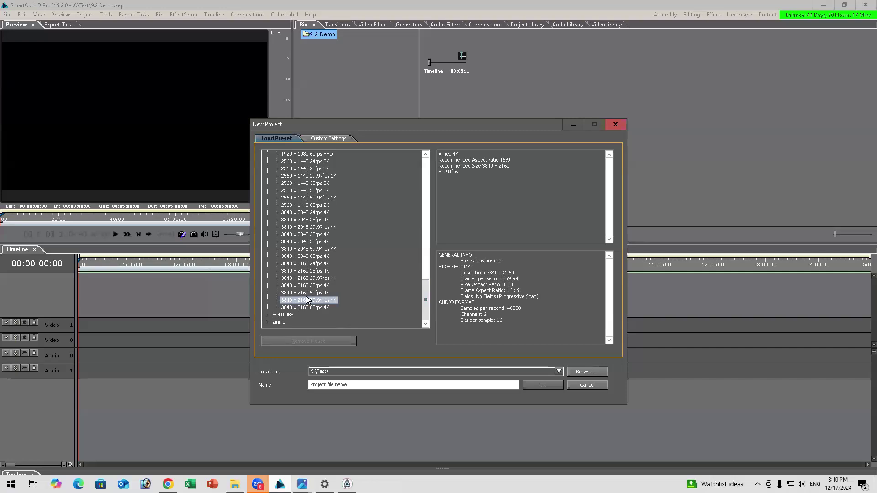
left_click(314, 286)
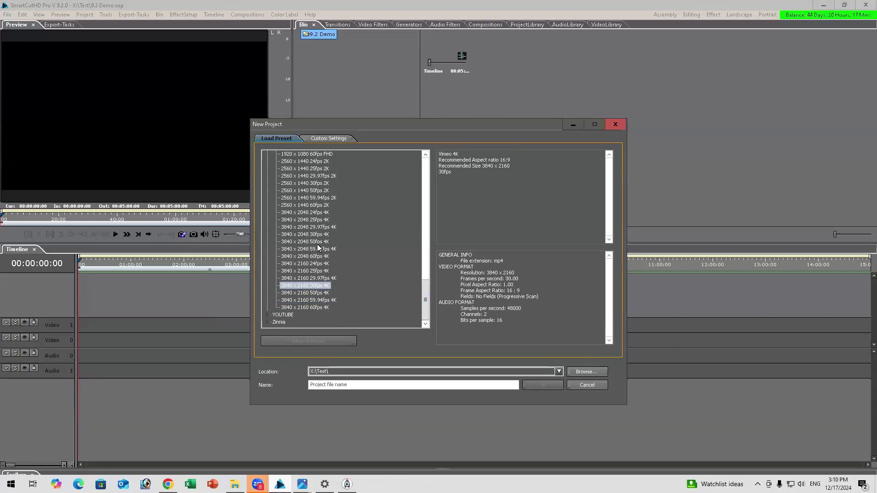
left_click_drag(428, 298, 429, 231)
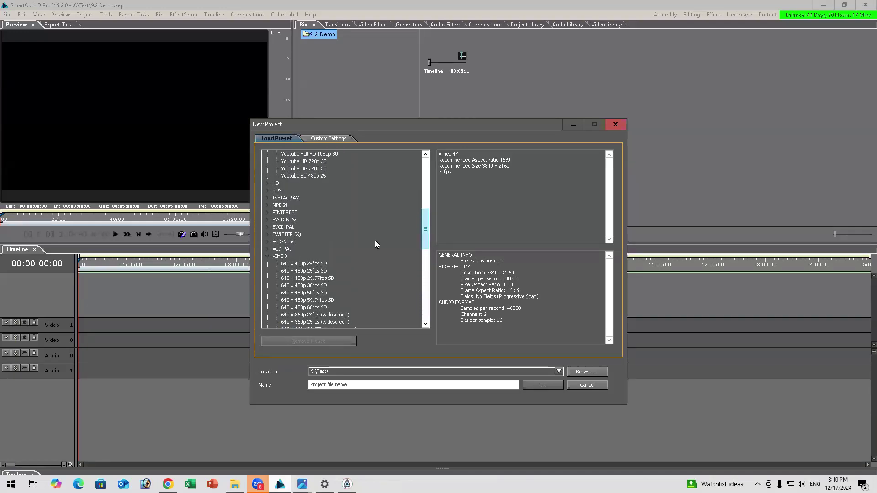
left_click(269, 256)
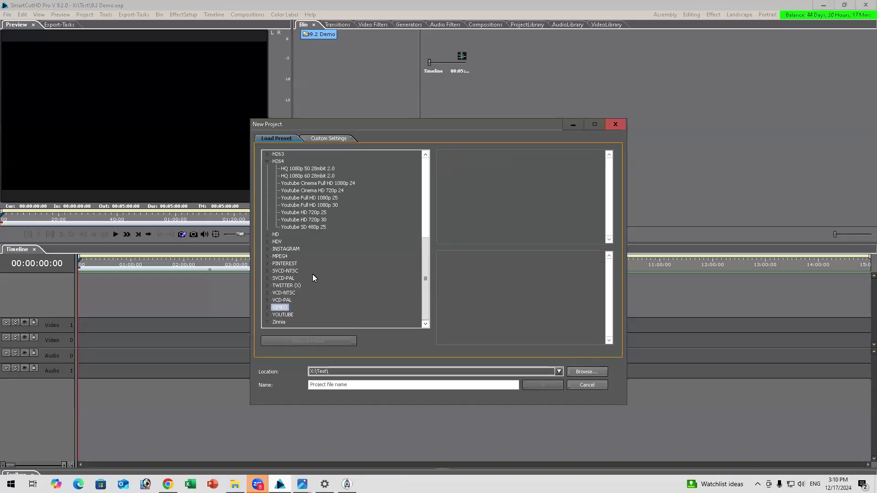
Step: Base the custom settings on the H264 Youtube Full HD 1080p 25 preset and set a user-defined frame rate of 100 FPS
left_click(309, 197)
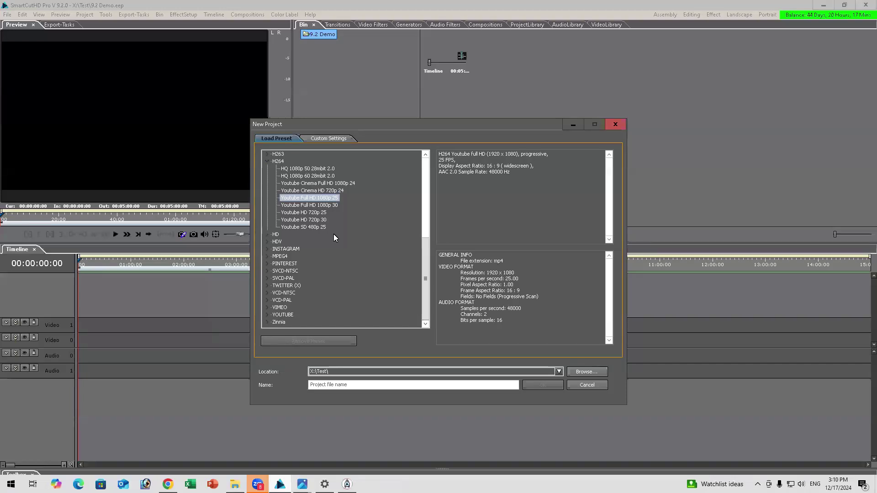
left_click(322, 137)
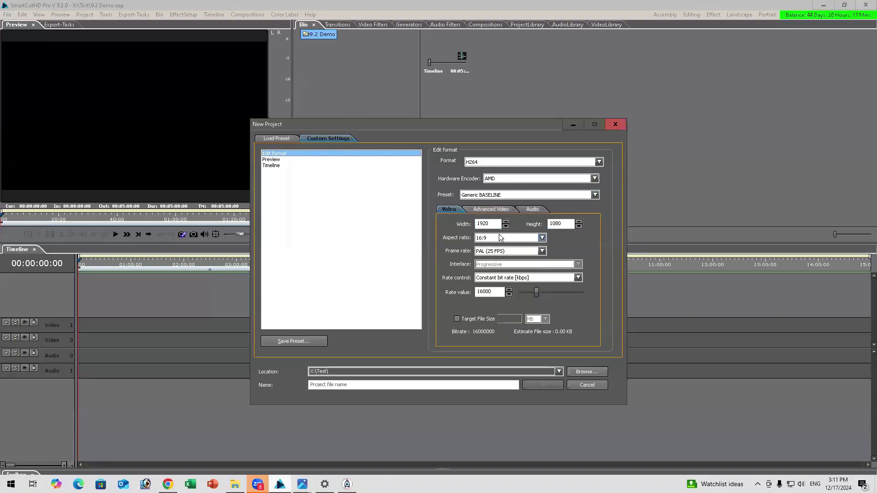
left_click(498, 251)
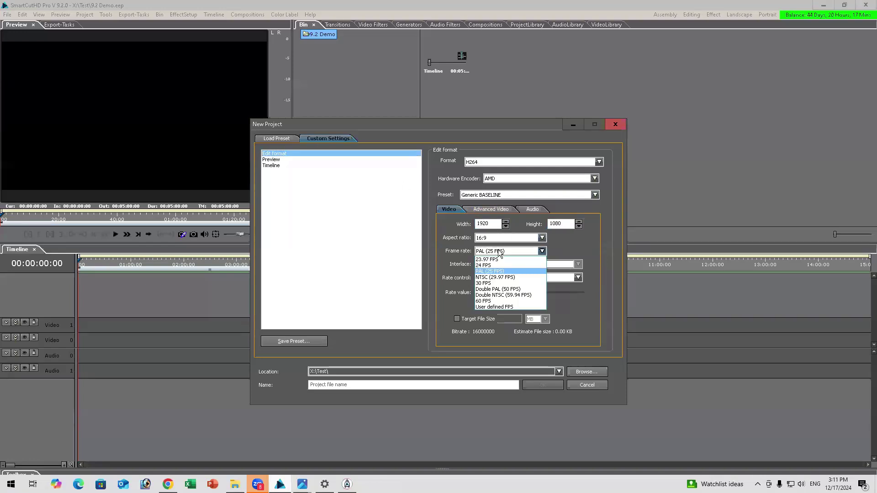
left_click(499, 305)
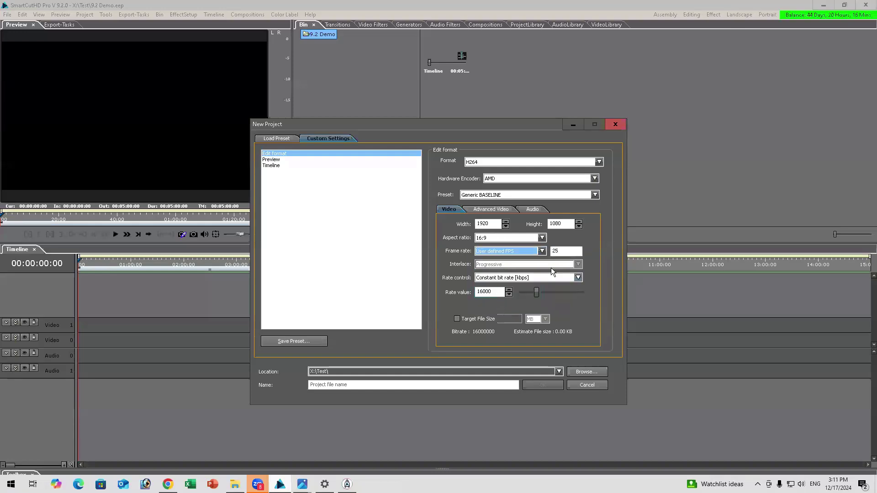
double_click(564, 252)
type("100")
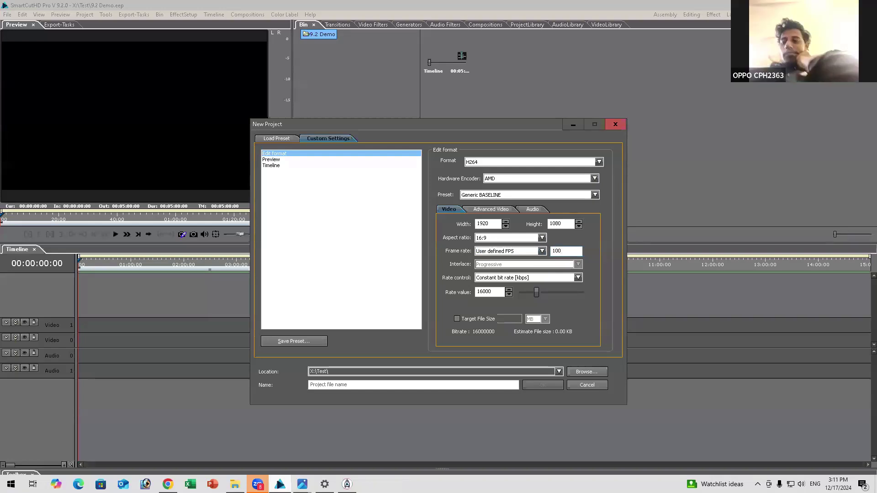
Step: Save the custom format settings as a preset named 100_Fps
left_click(305, 339)
type("100_Fps")
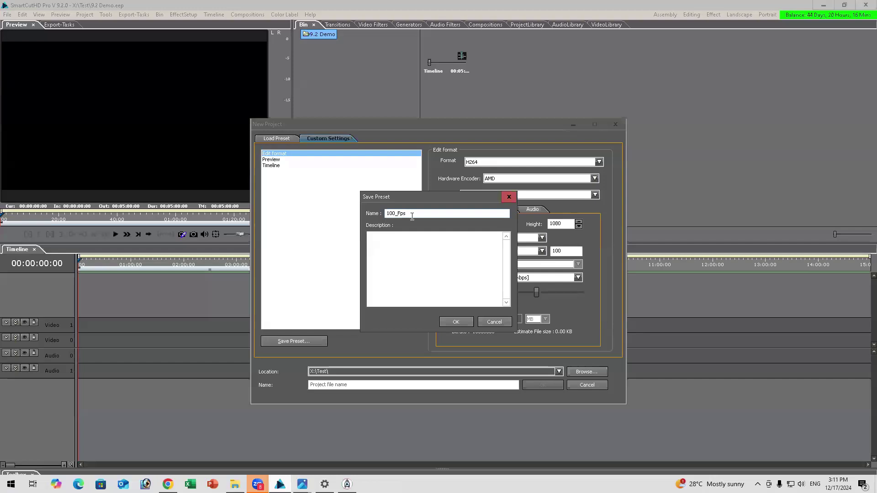
left_click(445, 323)
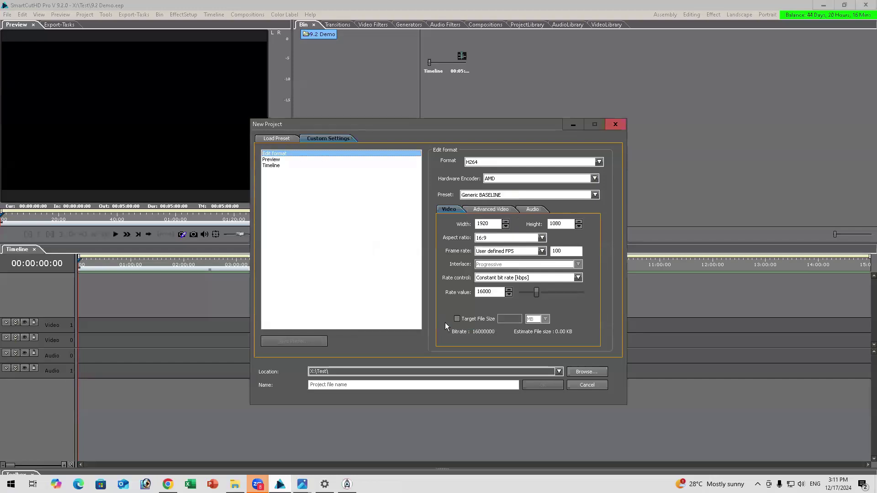
Step: Return to the preset list and choose Youtube Full HD 1080p 25 from the H264 group
left_click(282, 140)
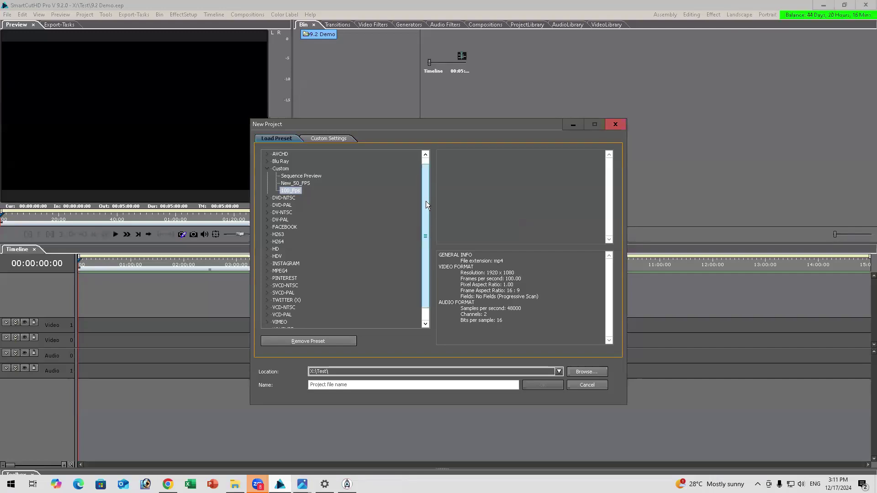
scroll(425, 201, "down", 1)
left_click(280, 242)
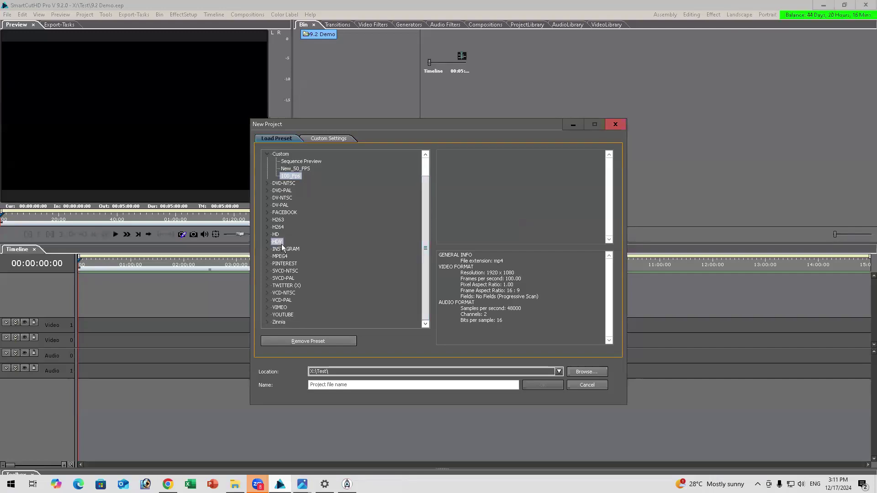
left_click(280, 249)
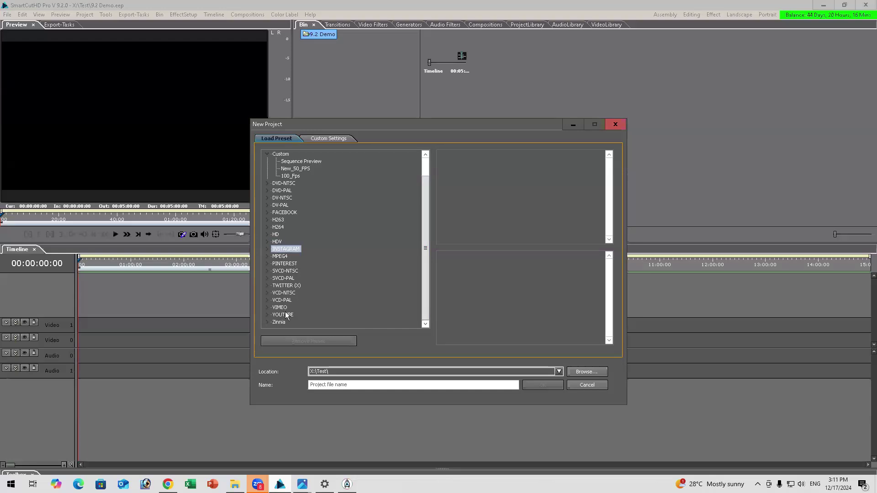
double_click(280, 227)
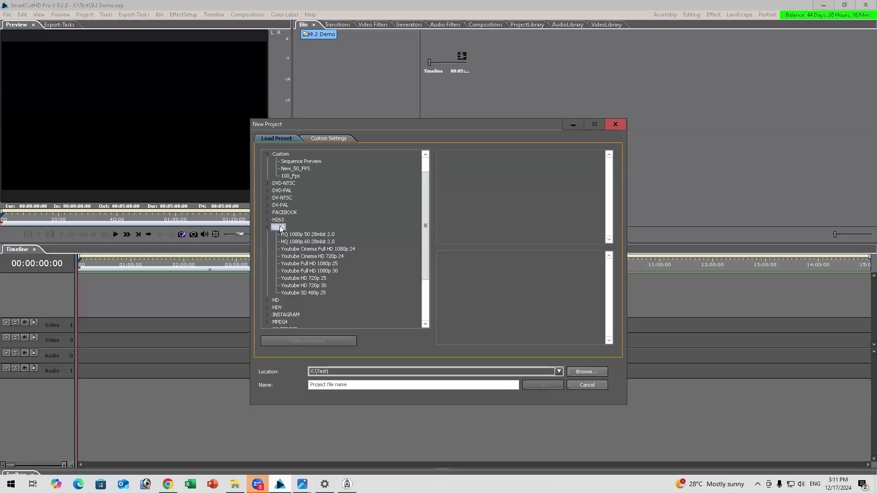
left_click(311, 264)
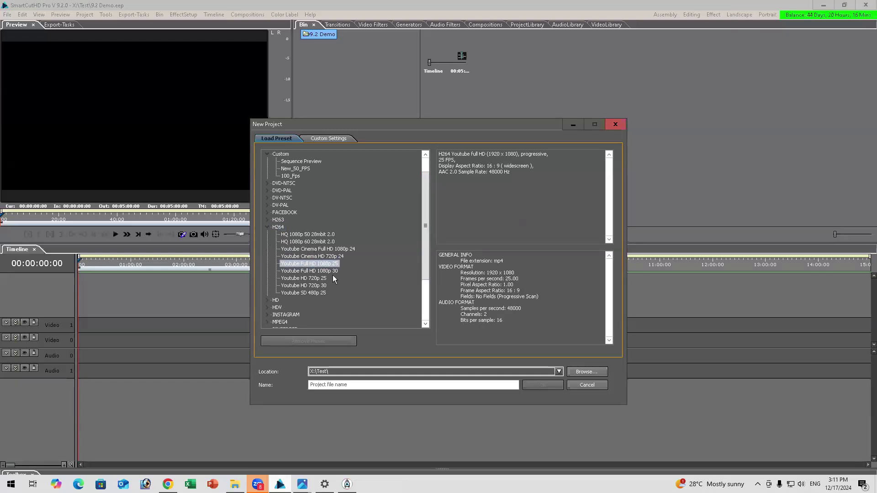
Step: Name the new project 9.2Demo, keeping the Youtube Full HD 1080p 25 preset selected
left_click(428, 385)
type("9.2")
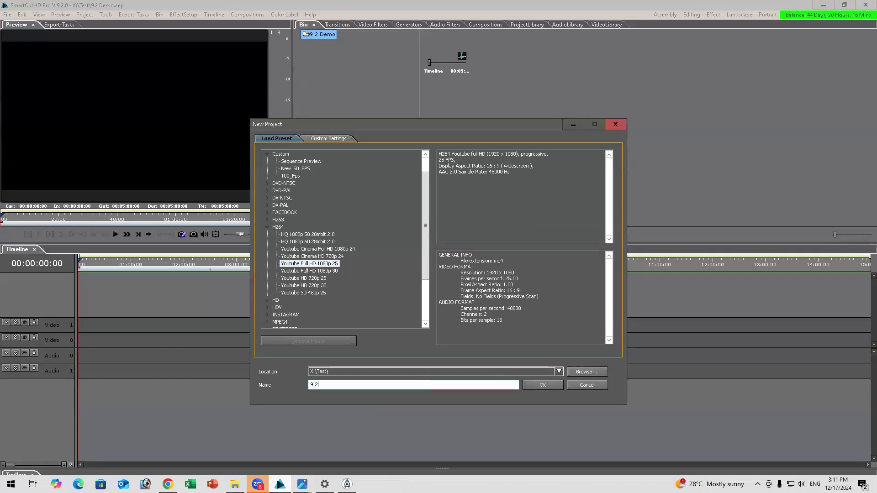
type("Demo")
left_click(330, 264)
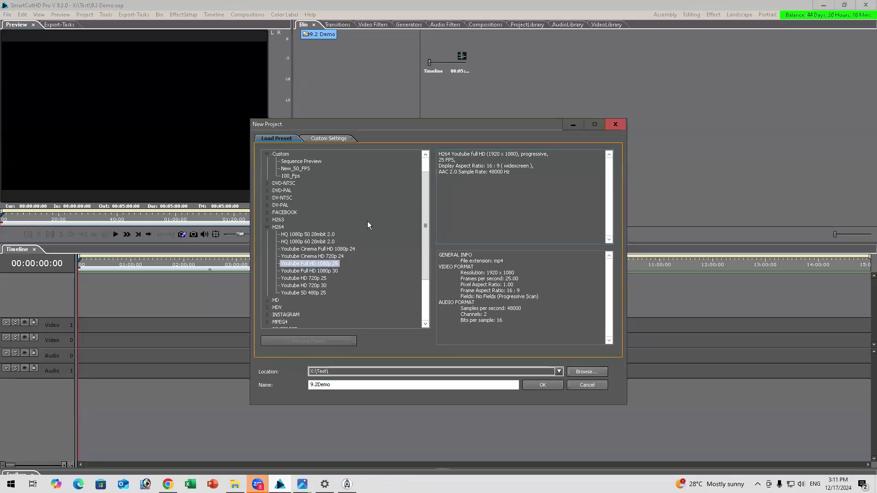
Step: Examine the description of the Instagram Horizontal (Landscape) 1080 x 608p 25fps preset
scroll(297, 287, "down", 2)
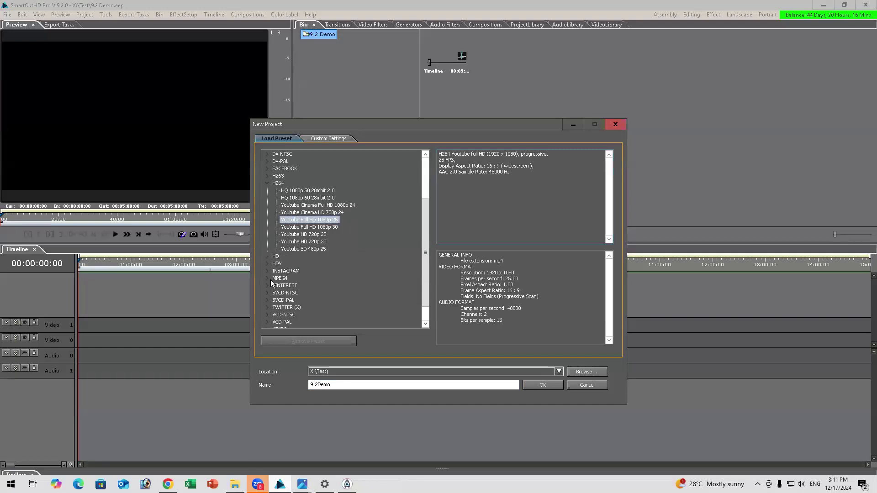
left_click(267, 267)
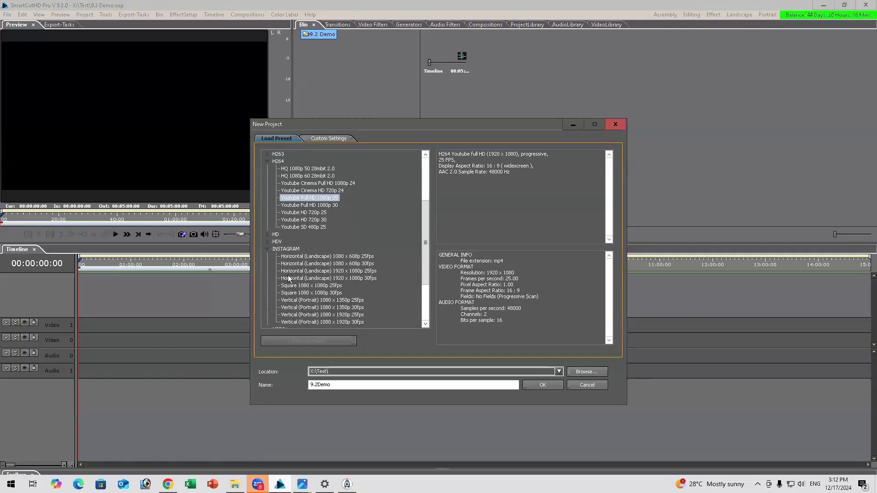
left_click(317, 257)
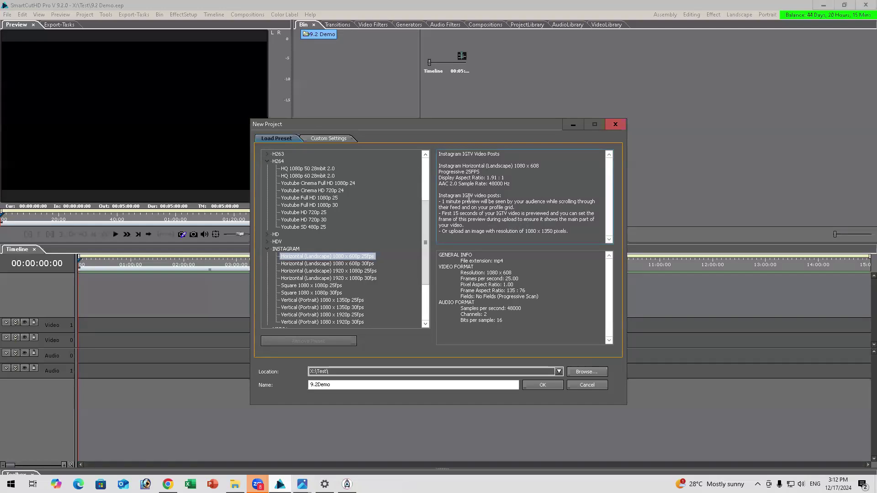
Step: Create the project with the H264 Youtube Full HD 1080p 25 preset and switch the workspace to the Landscape layout
left_click(327, 198)
left_click(407, 385)
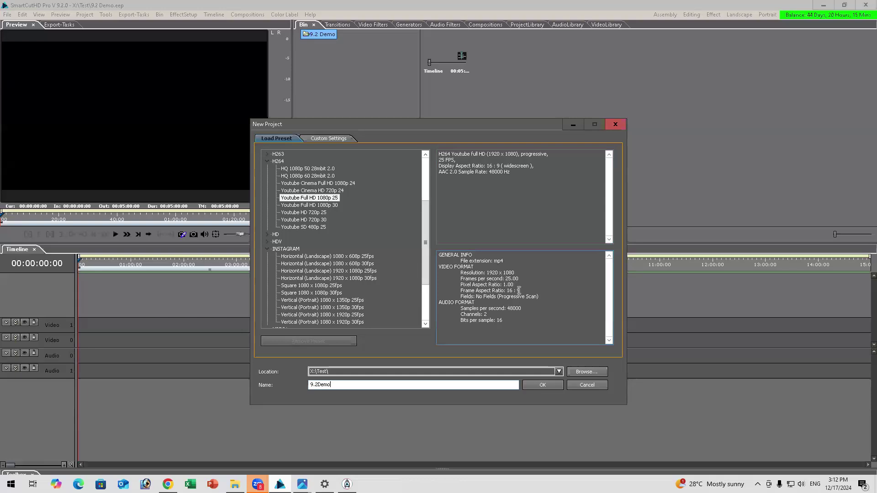
left_click(537, 384)
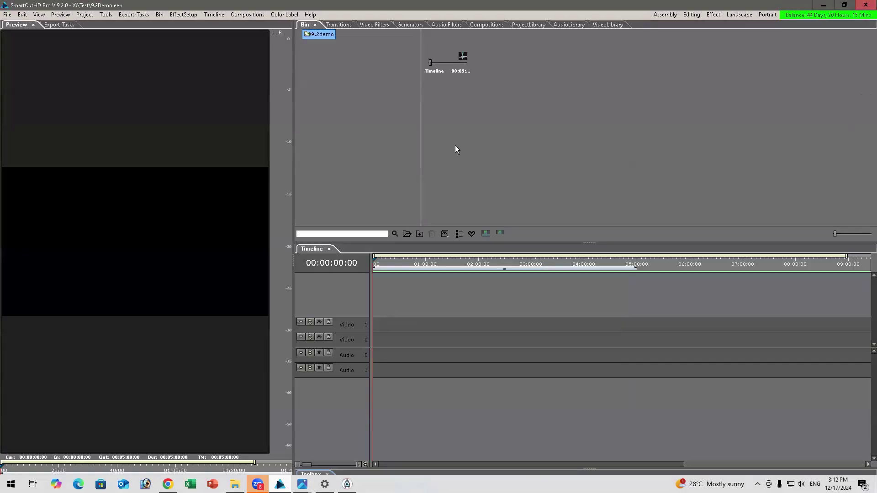
left_click(727, 16)
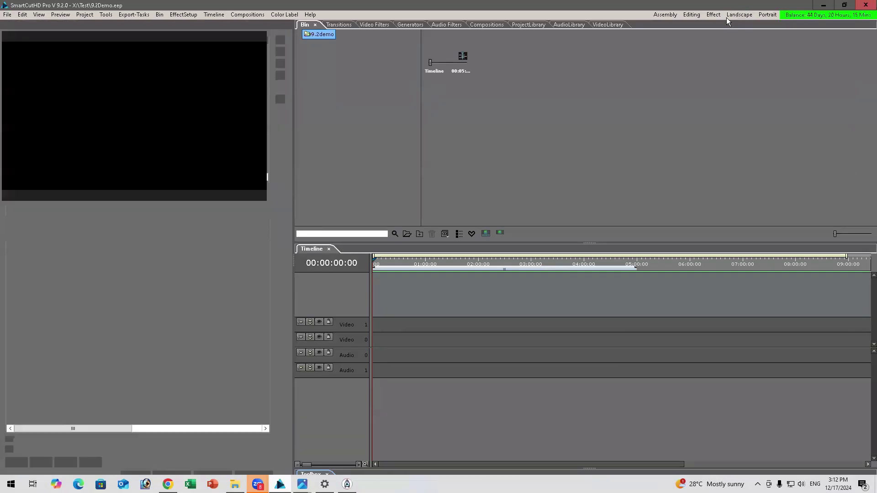
Step: Import the Multi FPS_Format_25_50_100 folder from the Files directory into the bin
right_click(348, 109)
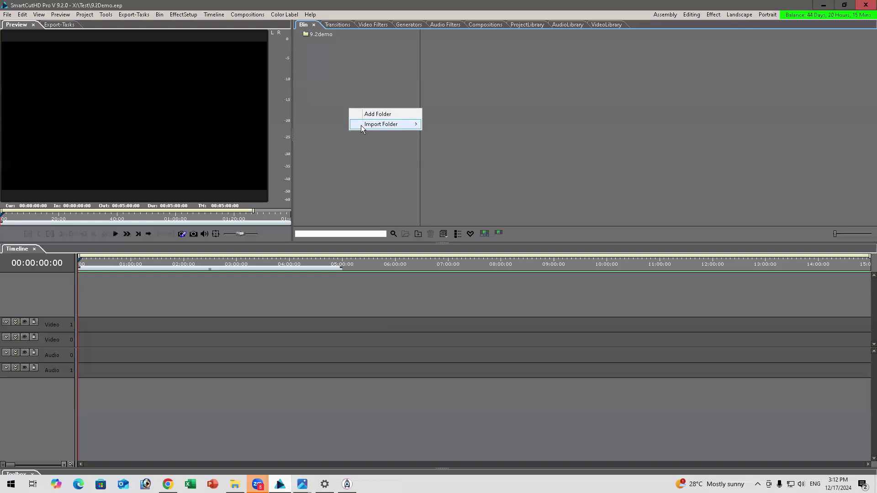
mouse_move(361, 125)
left_click(443, 122)
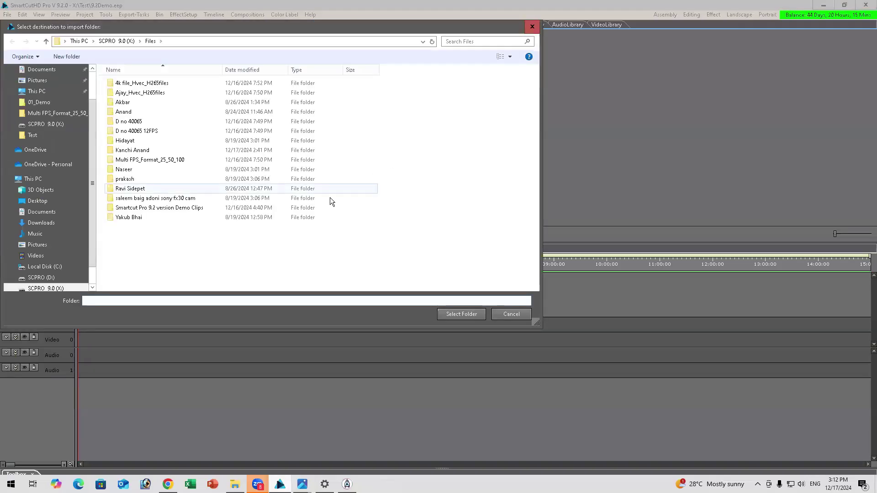
left_click(182, 160)
left_click(467, 316)
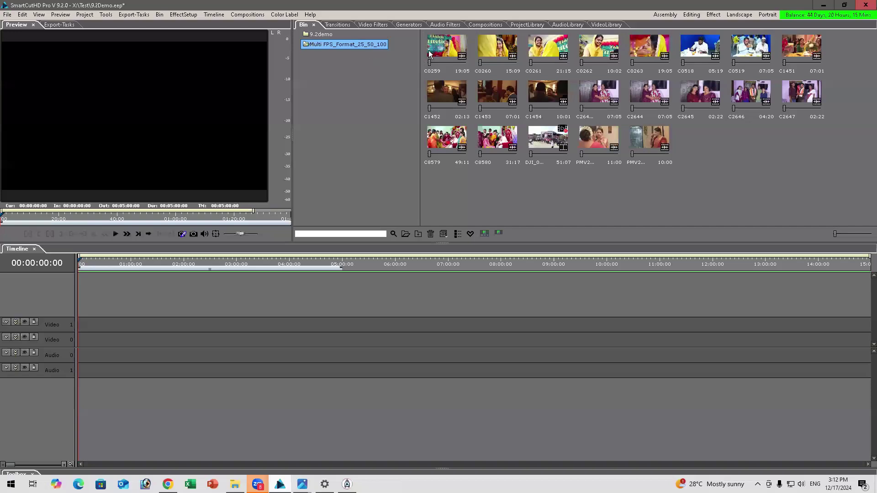
Step: Place all clips of the Multi FPS_Format_25_50_100 folder near the start of the Video 0 track, accepting the change of project settings to match them
left_click(448, 50)
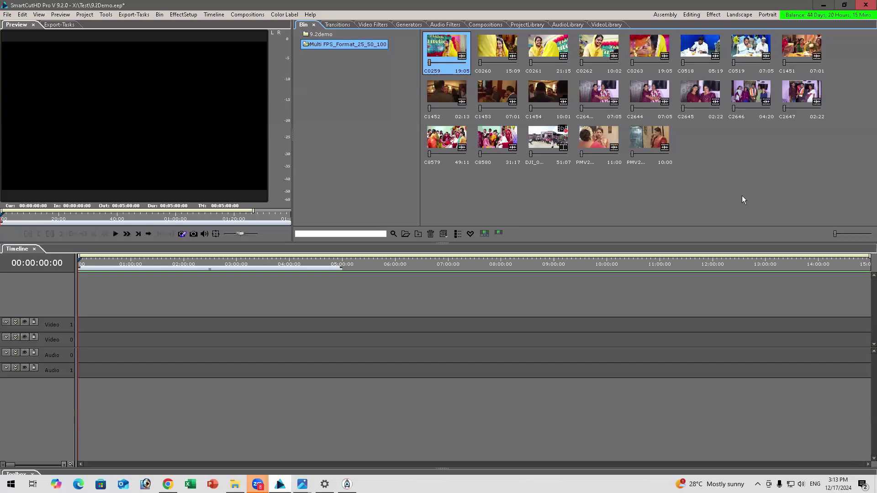
key("ctrl+a")
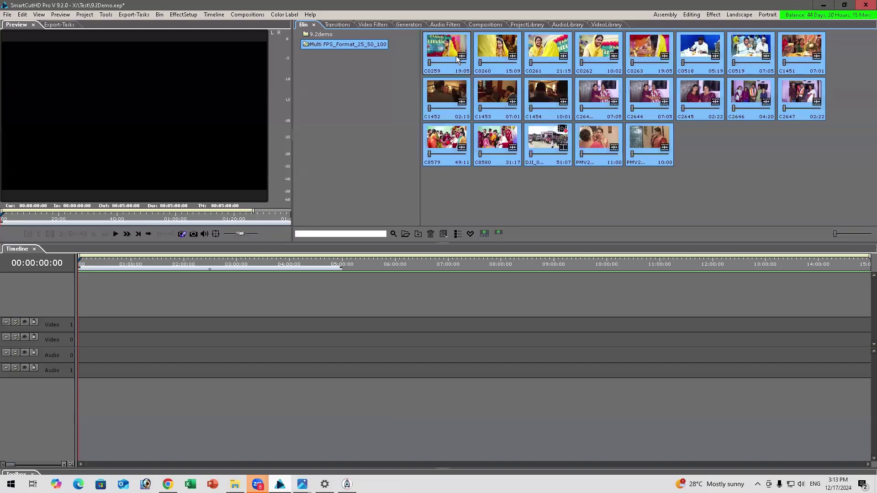
left_click_drag(449, 52, 79, 337)
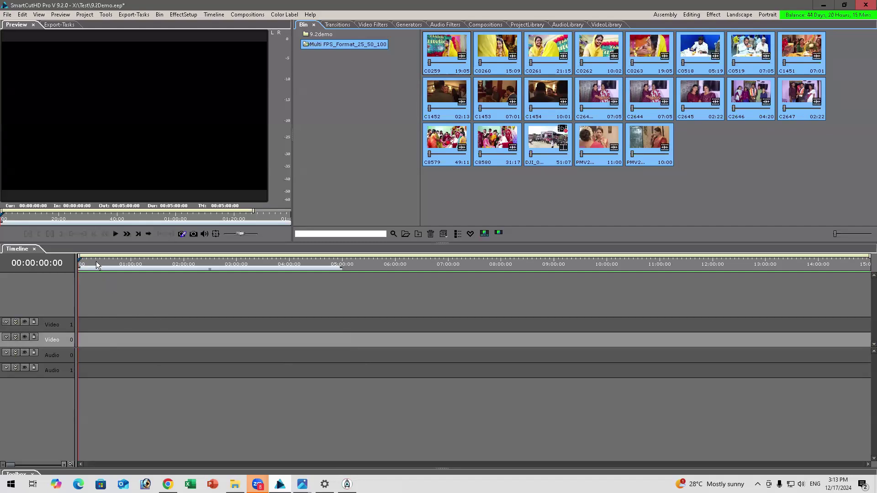
left_click_drag(78, 356, 82, 341)
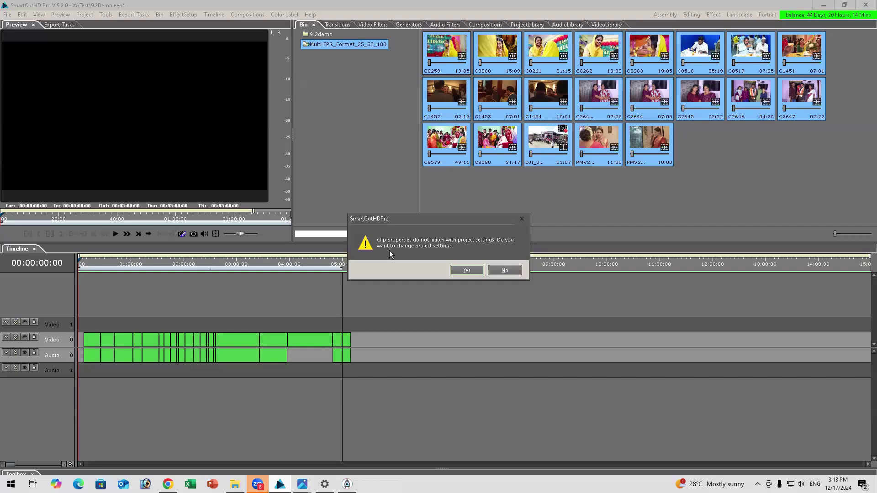
left_click(459, 272)
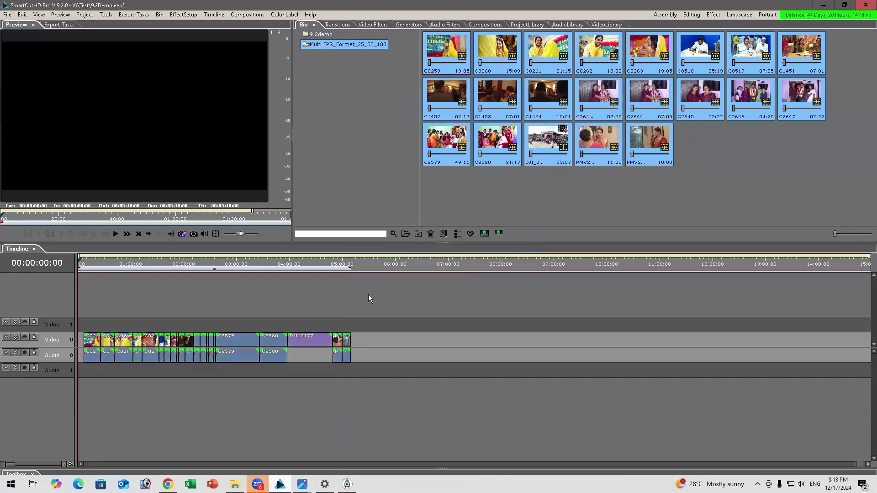
Step: Preview the timeline at 00:00:51:07 and examine the edit format in the project settings, leaving the settings unmodified
left_click(123, 259)
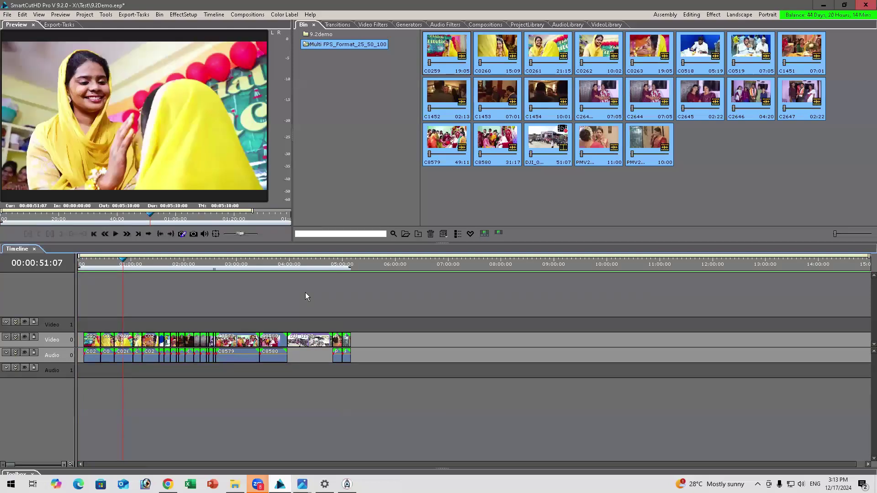
left_click(128, 339)
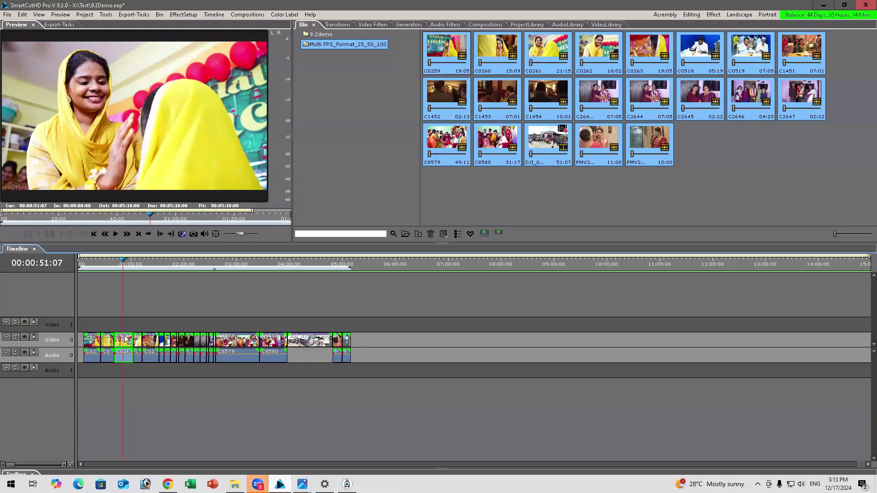
left_click(85, 15)
left_click(98, 48)
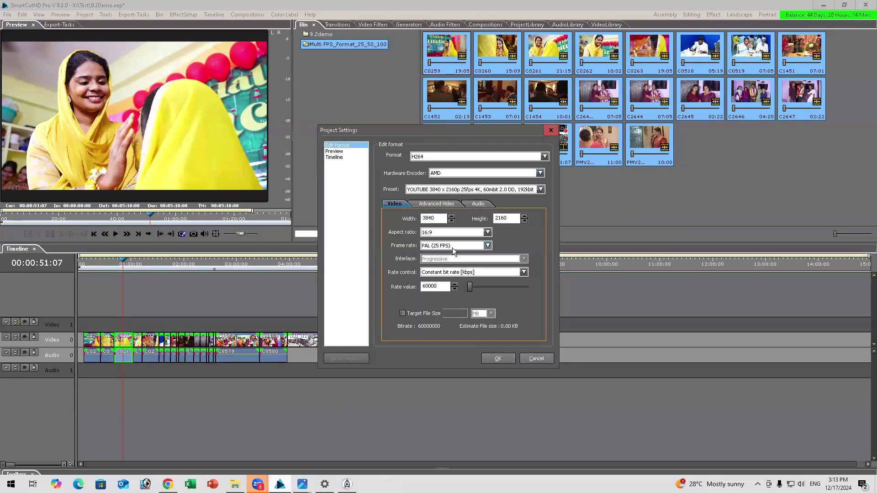
left_click(540, 361)
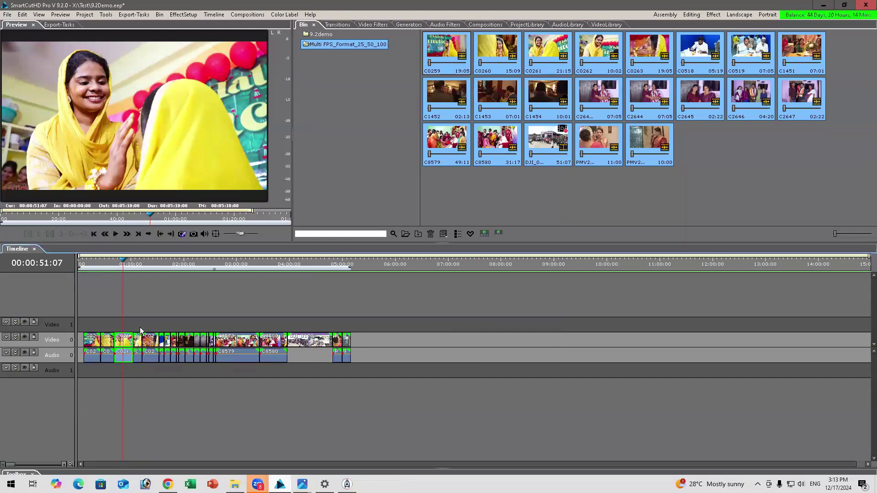
left_click(374, 302)
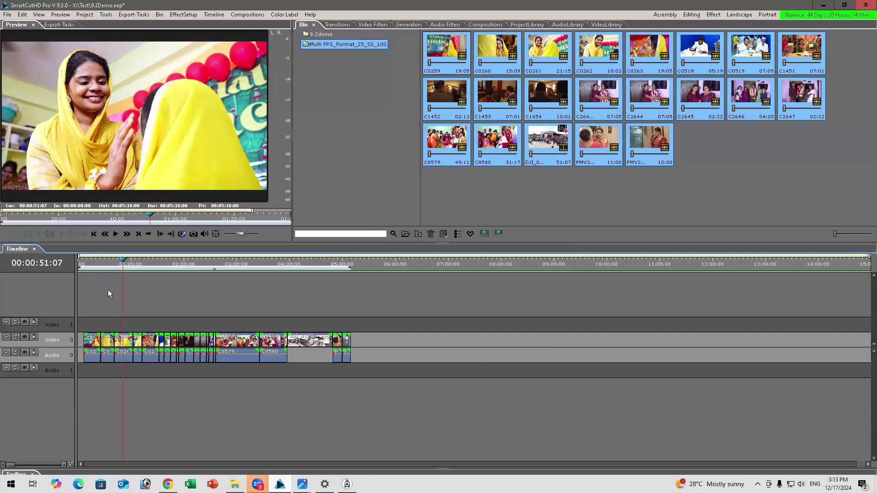
Step: Import all supported media of the 4k file_Hvec_H265files folder into the bin
left_click(274, 322)
right_click(321, 104)
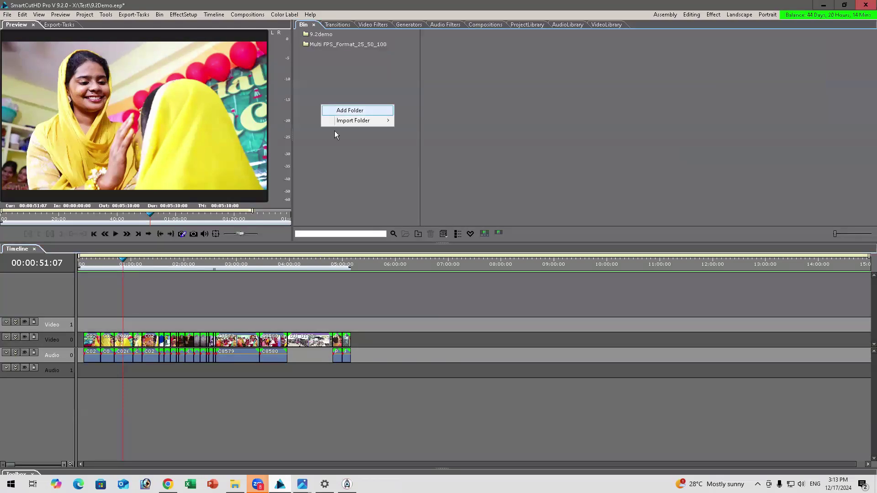
mouse_move(346, 125)
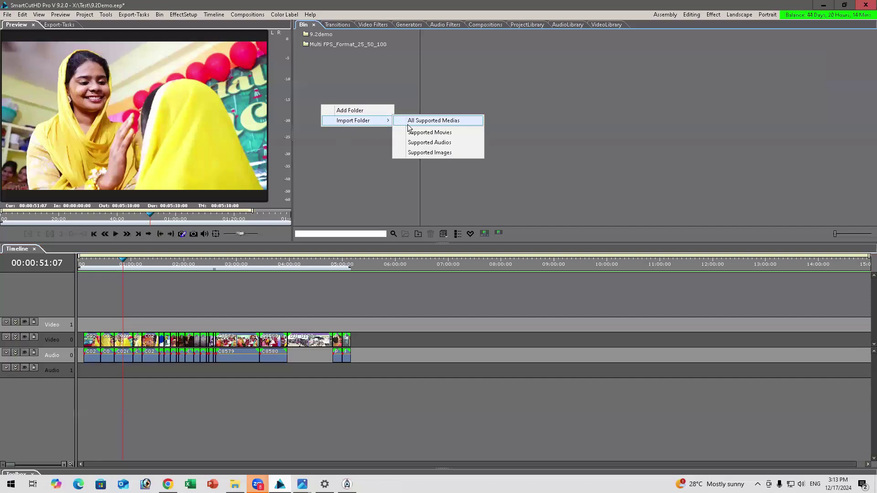
left_click(409, 123)
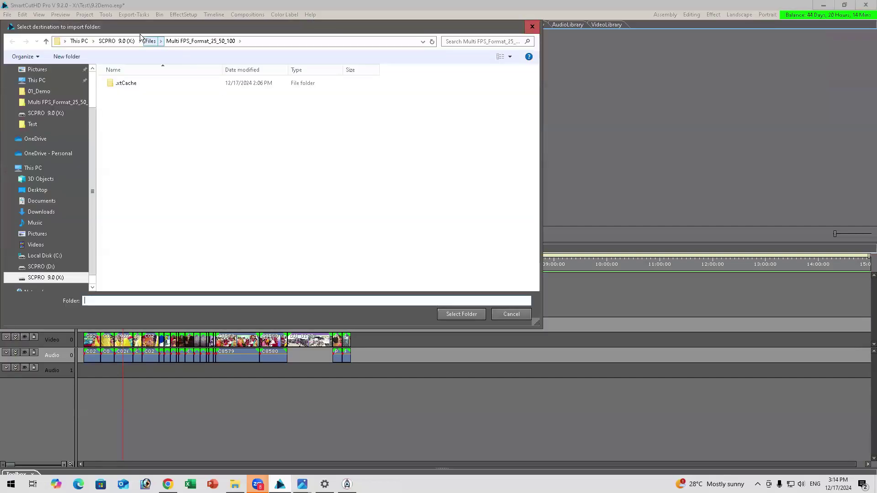
left_click(149, 41)
left_click(155, 84)
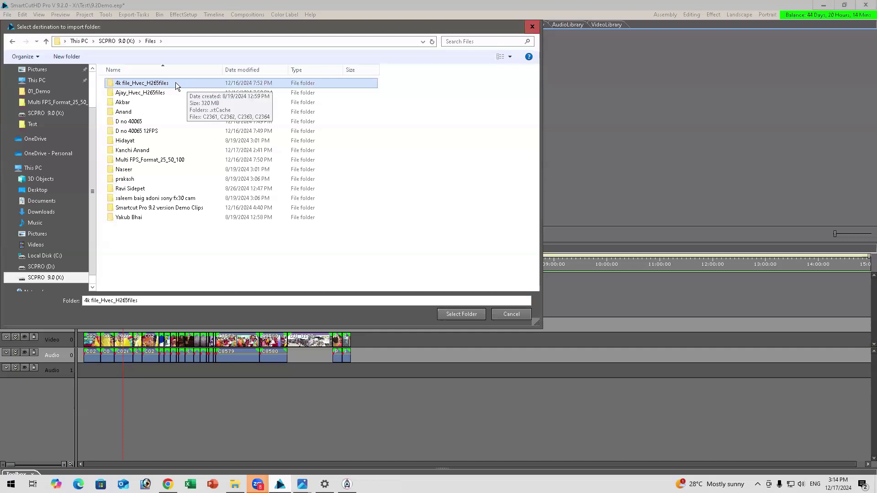
left_click(474, 314)
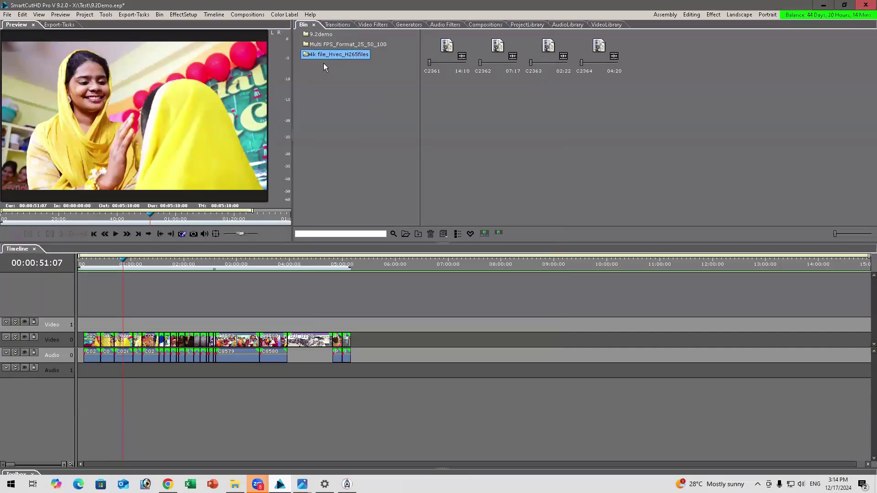
Step: Place clips C2361 to C2364 on the Video 0 track at about 00:06:18 and play the timeline from there
left_click_drag(528, 78, 411, 336)
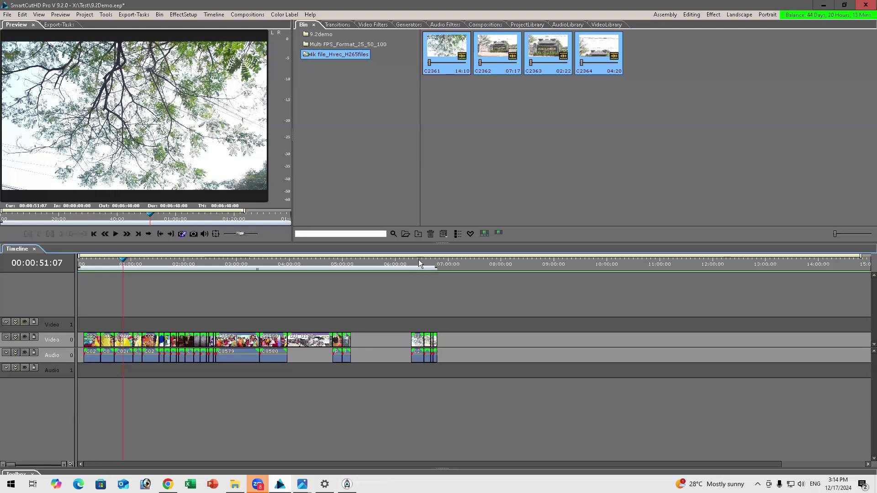
left_click(418, 259)
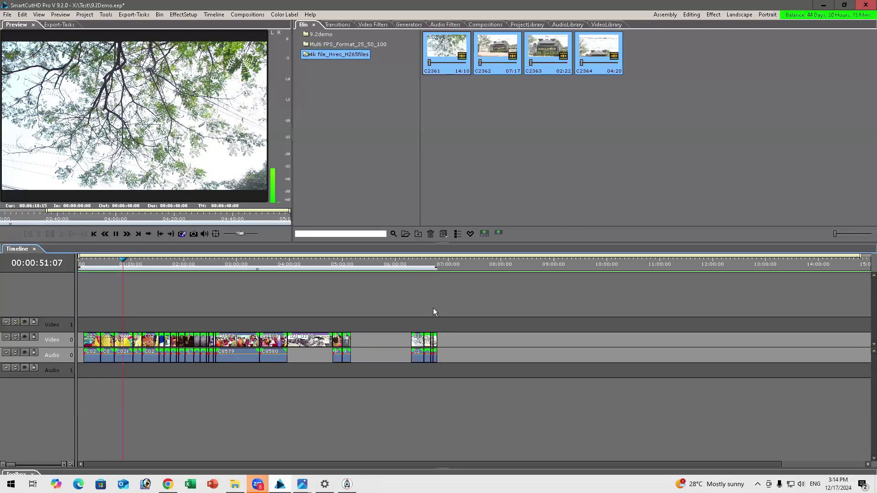
scroll(433, 308, "up", 5)
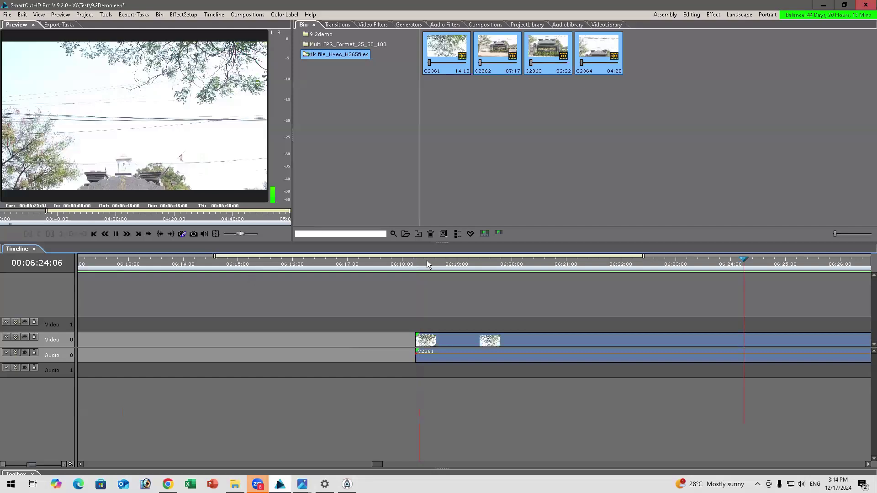
scroll(477, 286, "down", 3)
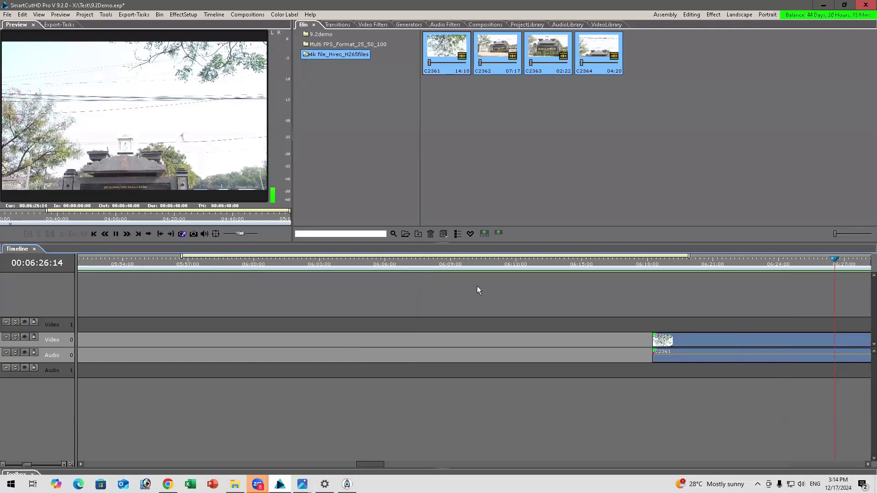
right_click(531, 268)
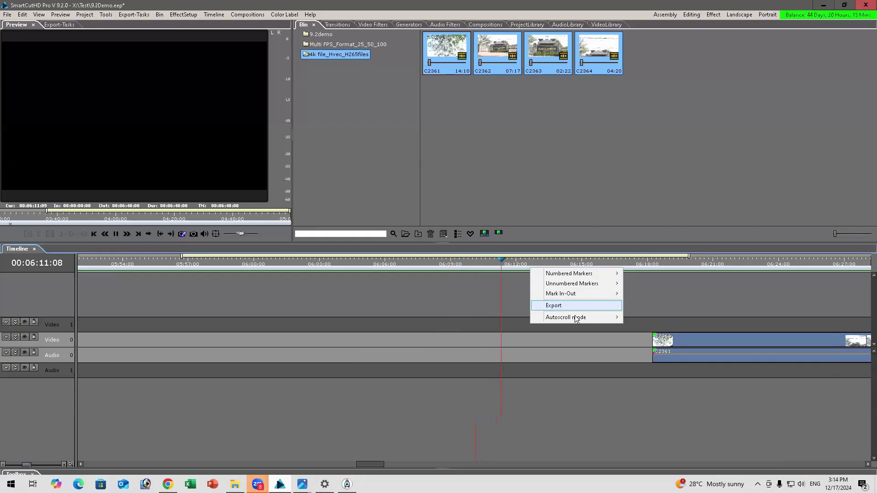
left_click(676, 352)
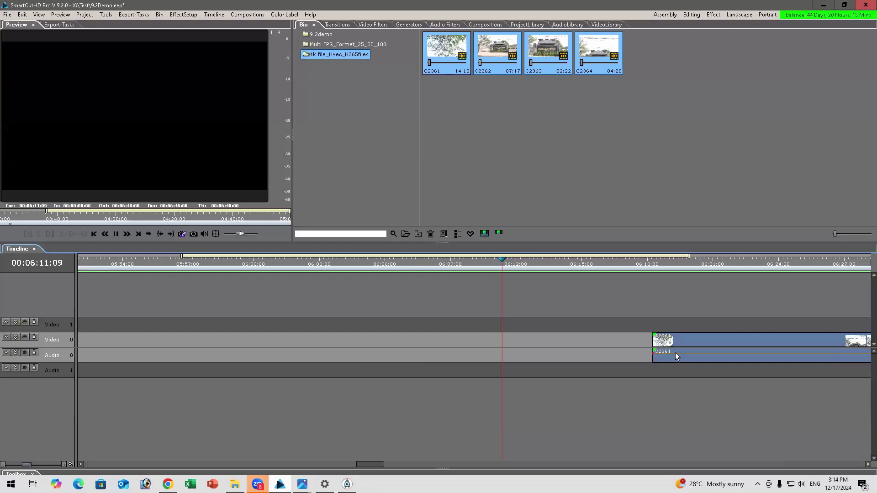
Step: Examine the timeline's export format settings and close them without exporting
key("ctrl+e")
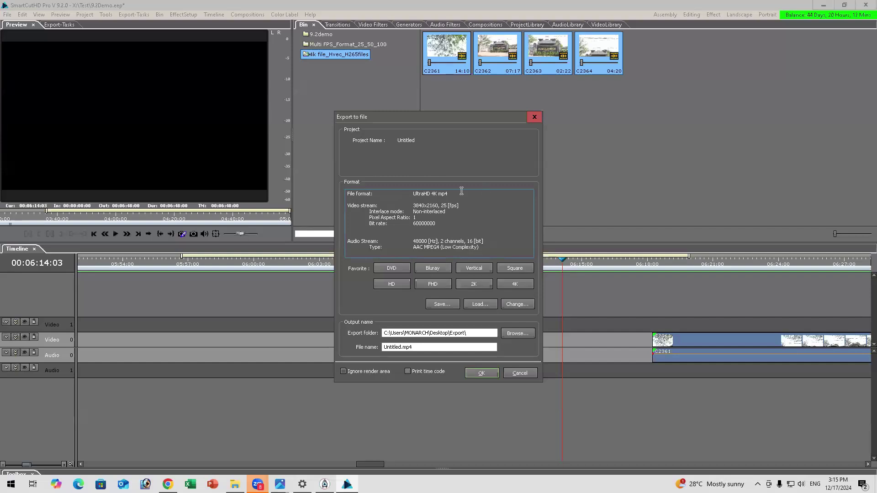
left_click(530, 213)
key("Escape")
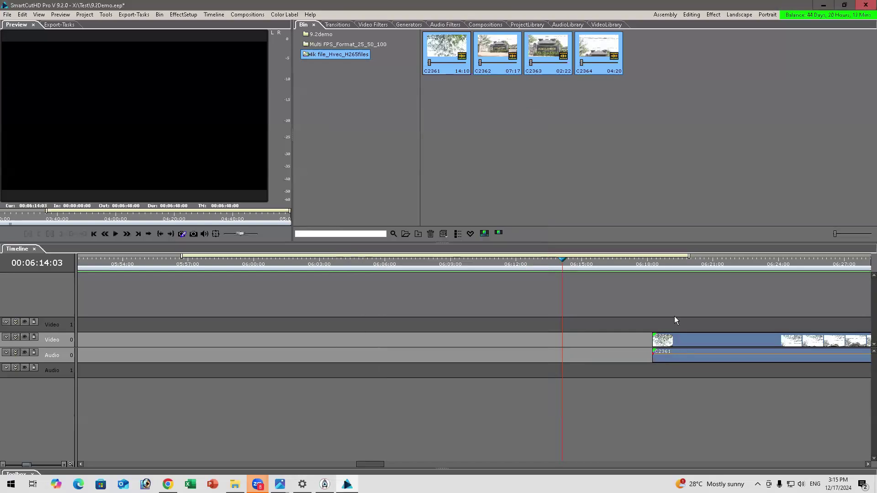
Step: Preview clip C2361 on the timeline at the playhead
left_click(665, 261)
scroll(665, 261, "down", 2)
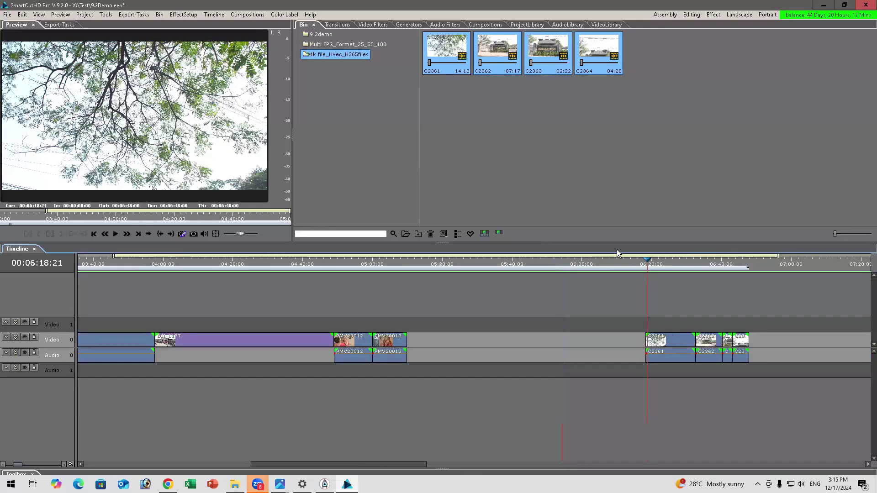
scroll(617, 253, "down", 2)
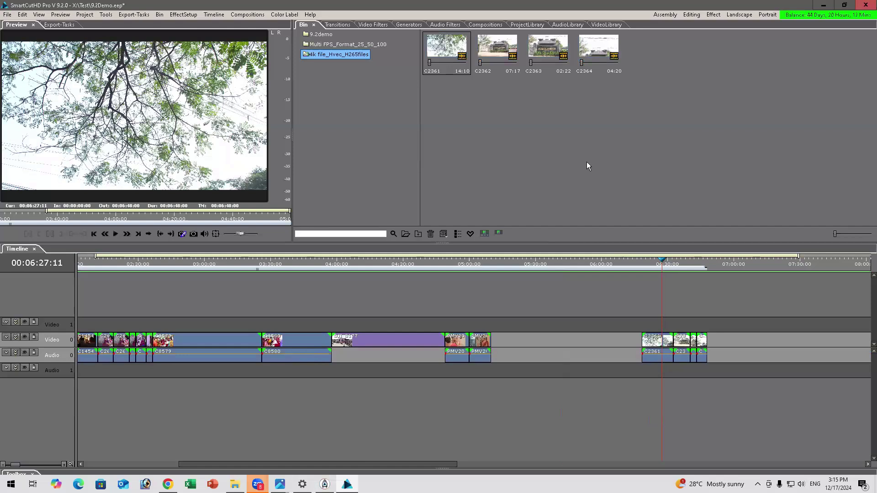
Step: Import the Clips Rotate video from the Files folder on drive X: into the 4k file_Hvec_H265files bin folder
right_click(613, 147)
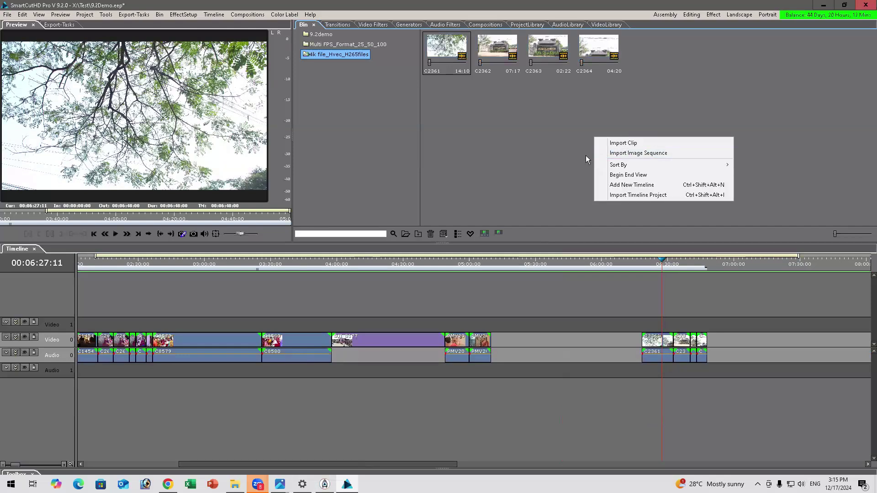
left_click(624, 143)
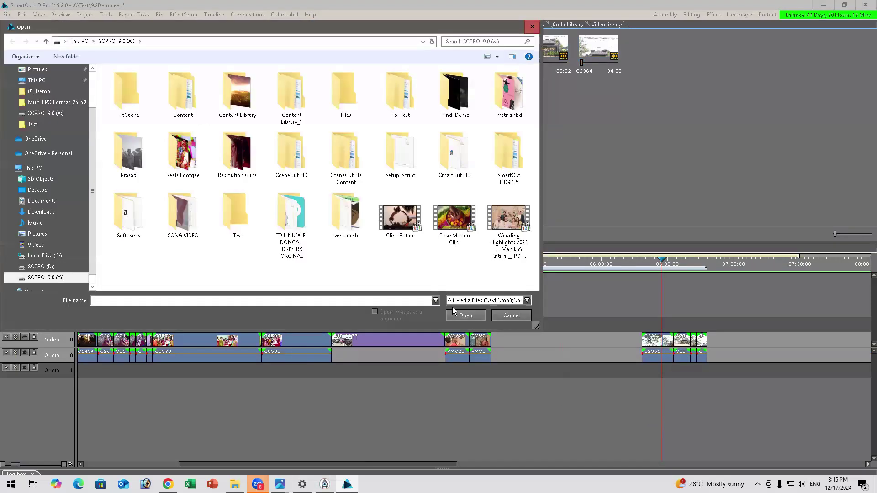
left_click(400, 218)
double_click(357, 99)
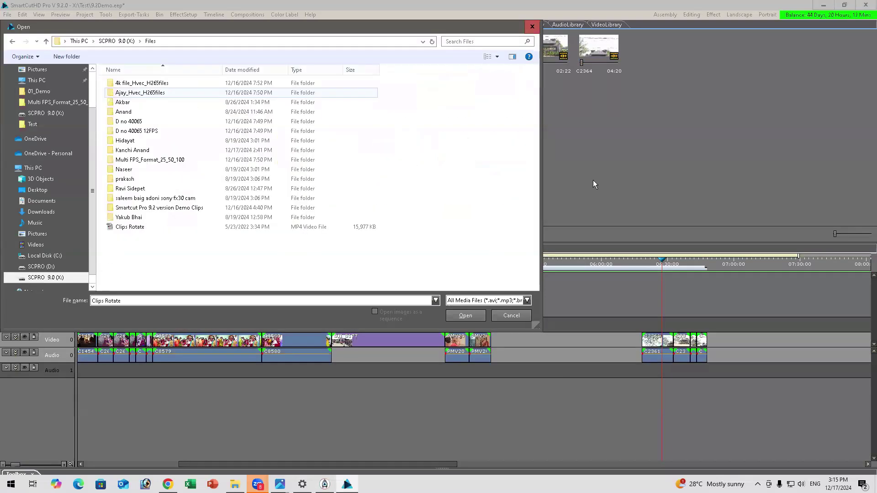
key("Return")
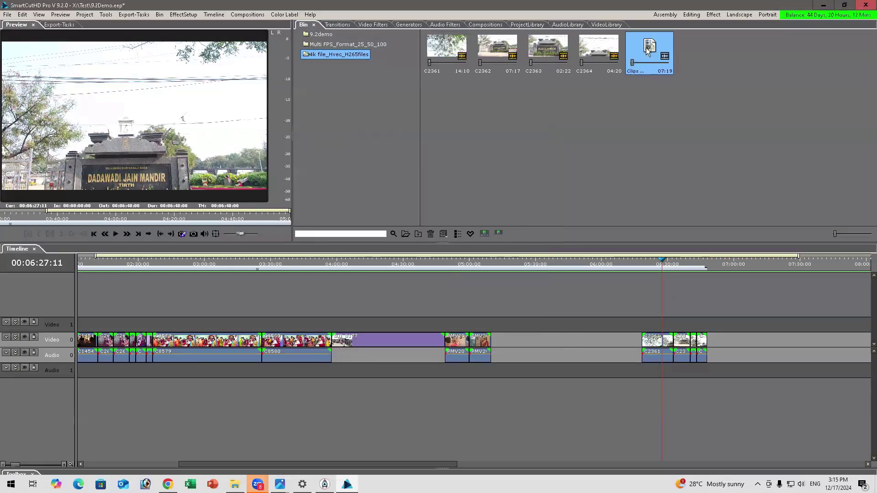
Step: Place the Clips Rotate clip in the Video 0 gap at about 00:05:34 and play it from the timeline
left_click(658, 42)
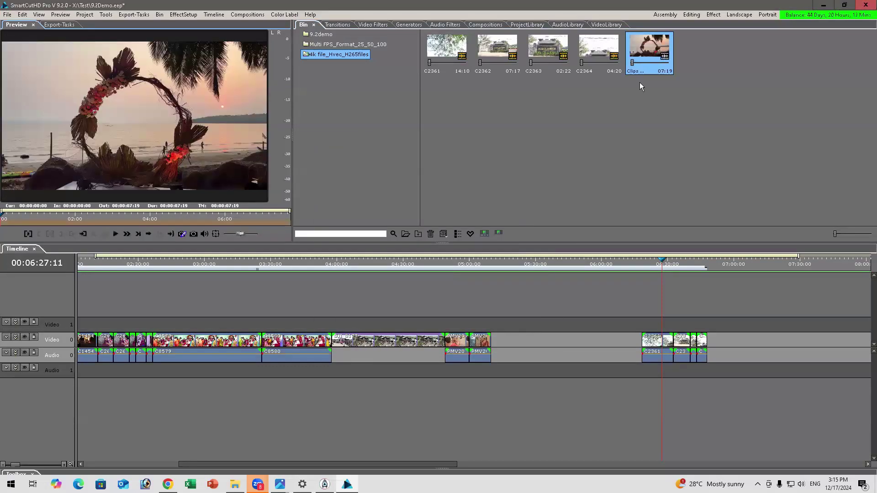
left_click_drag(545, 334, 549, 276)
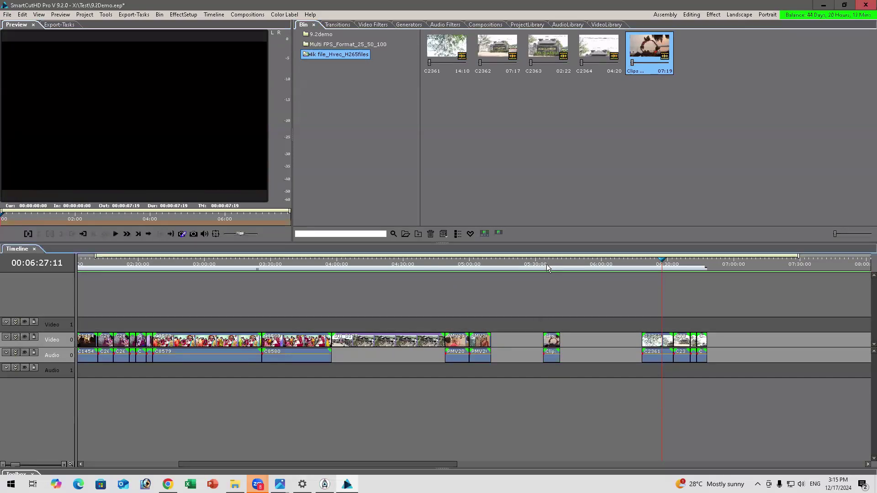
left_click(546, 264)
key("space")
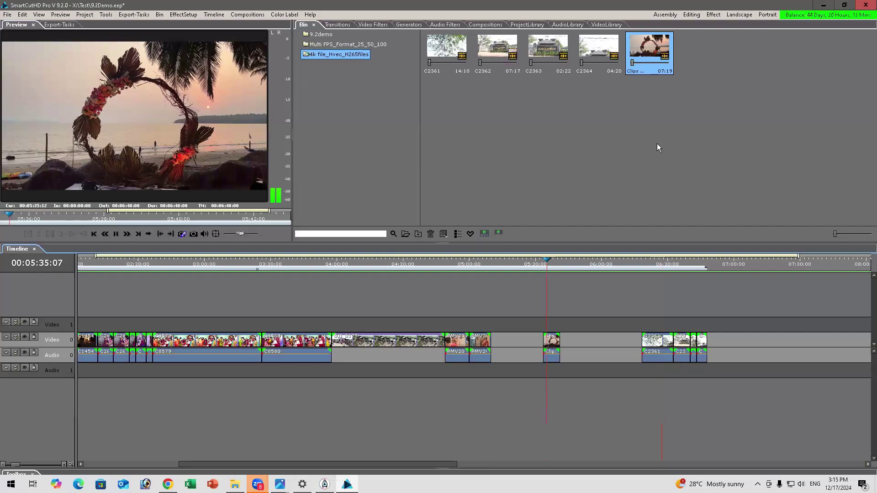
Step: Import the Slow Motion Clips video from the root of drive X: into the 4k file_Hvec_H265files bin folder
left_click(363, 82)
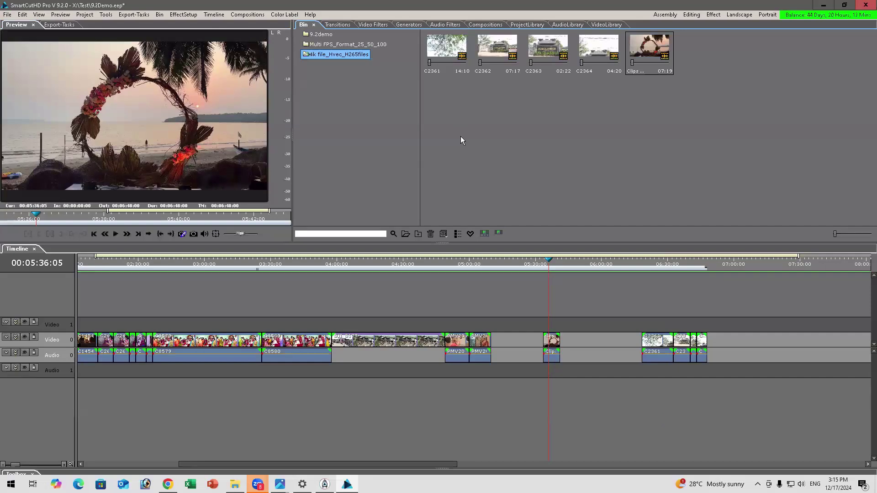
right_click(436, 125)
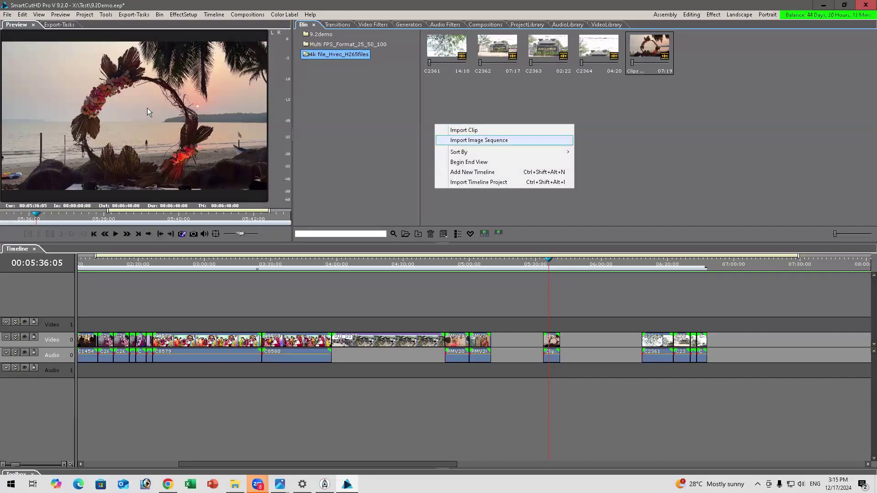
key("Return")
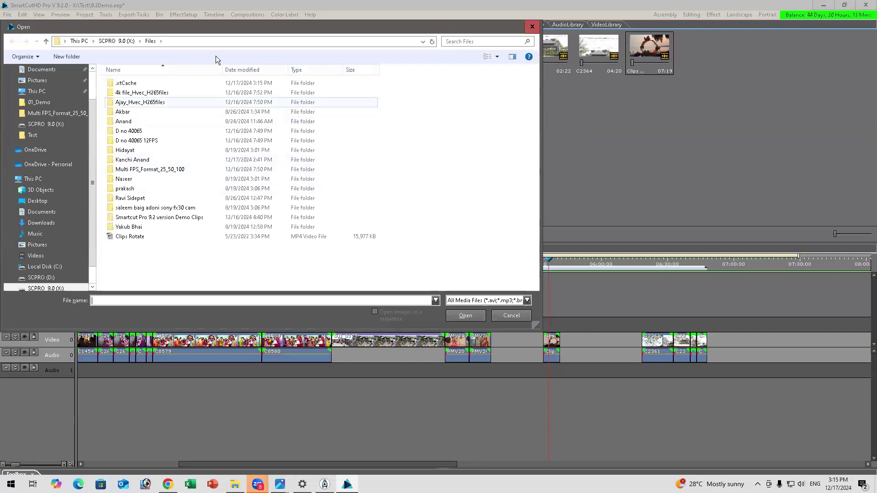
key("Return")
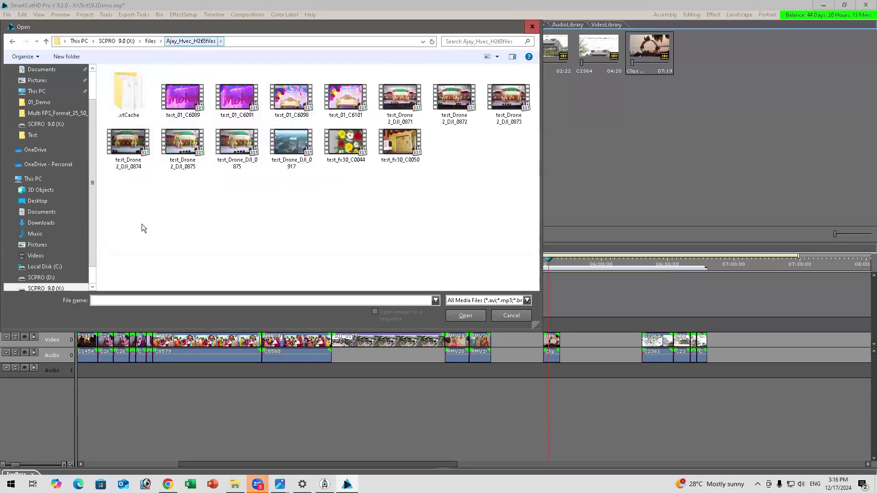
key("BackSpace")
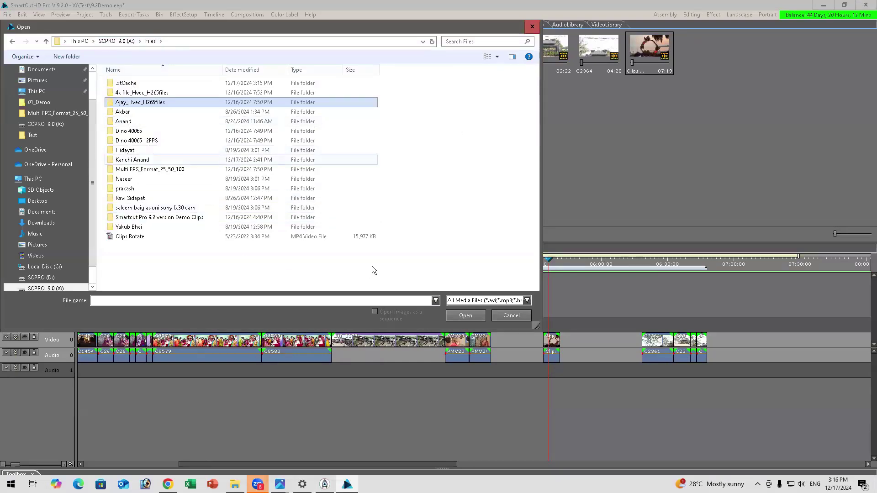
key("BackSpace")
type("slow")
key("Return")
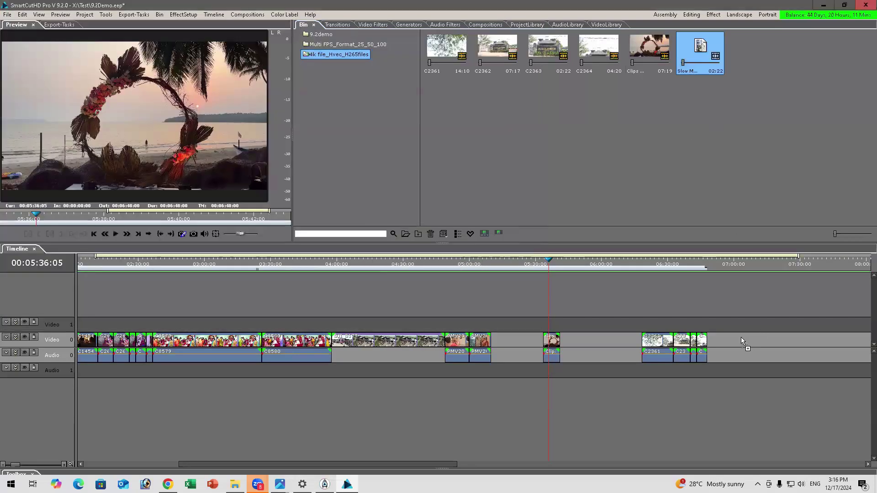
Step: Place the Slow Motion Clips clip on Video 0 after the last clip, starting at about 00:07:03
left_click(745, 263)
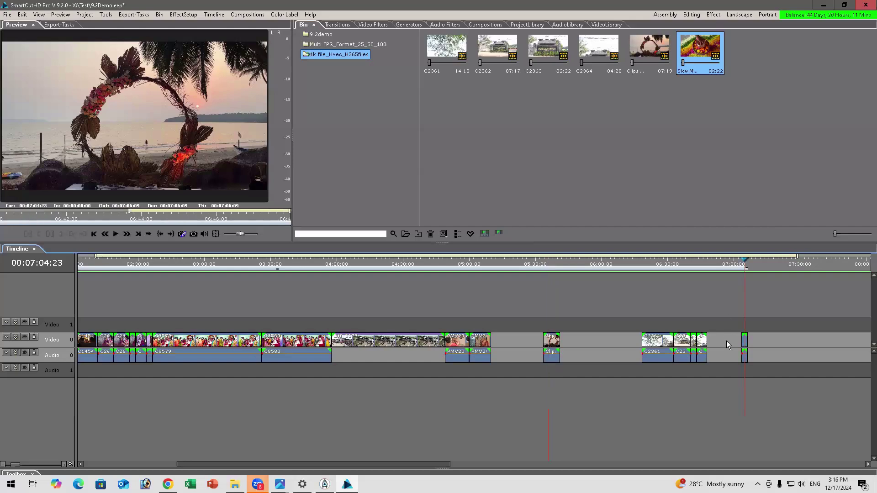
key("equal")
scroll(741, 265, "up", 1)
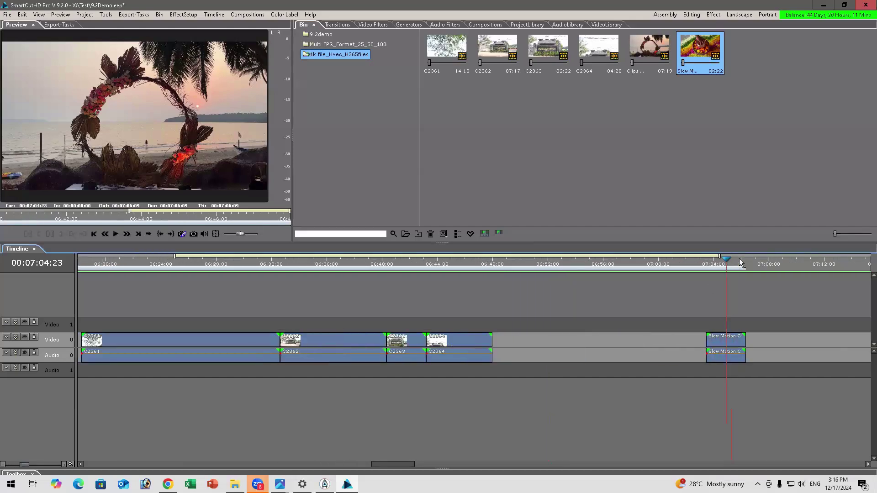
Step: Examine the frame rate, width and height in the properties of the Slow Motion Clips bin item
key("Menu")
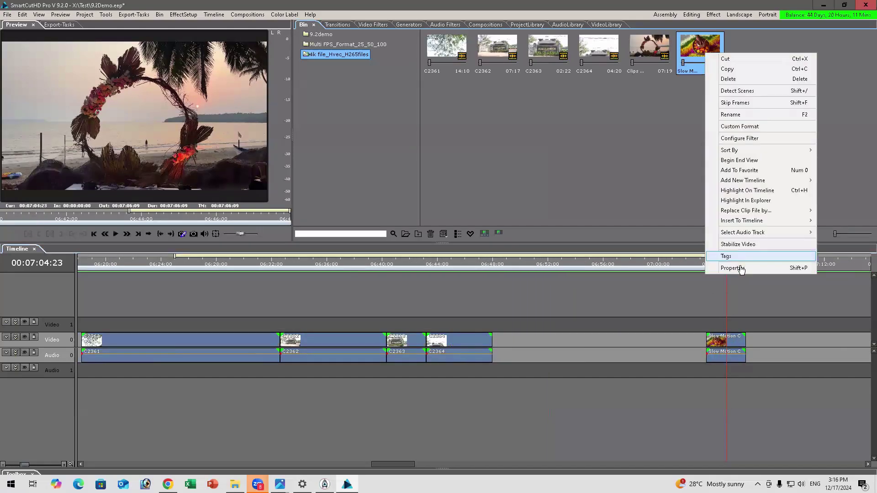
key("shift+p")
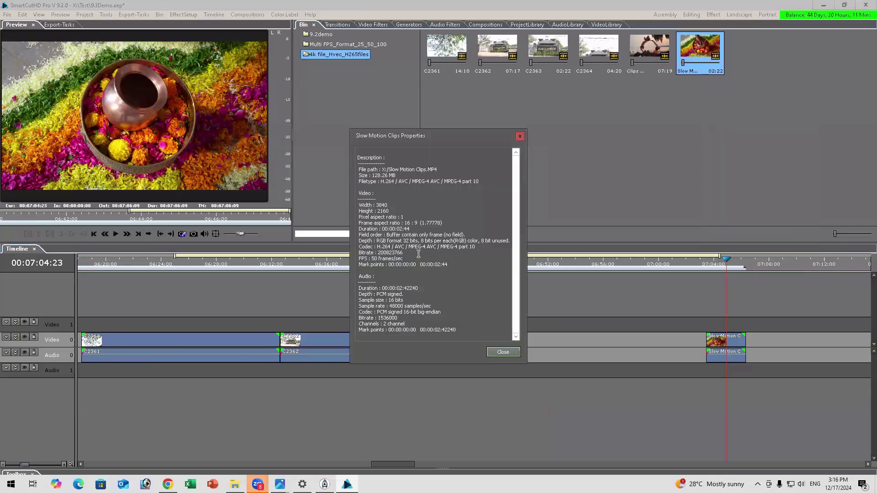
double_click(391, 258)
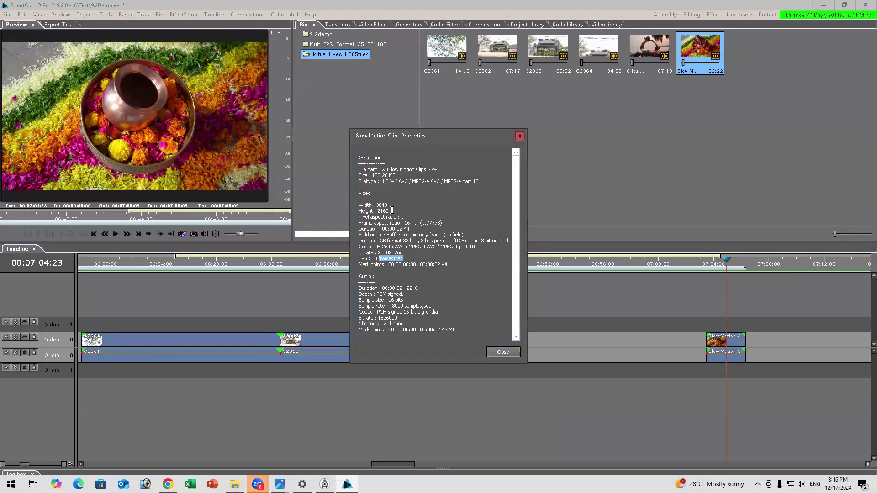
left_click_drag(391, 211, 358, 204)
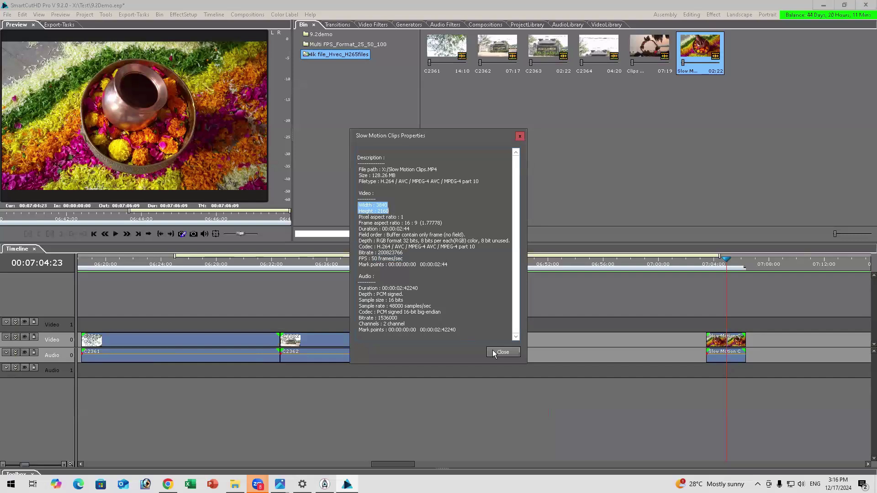
key("Escape")
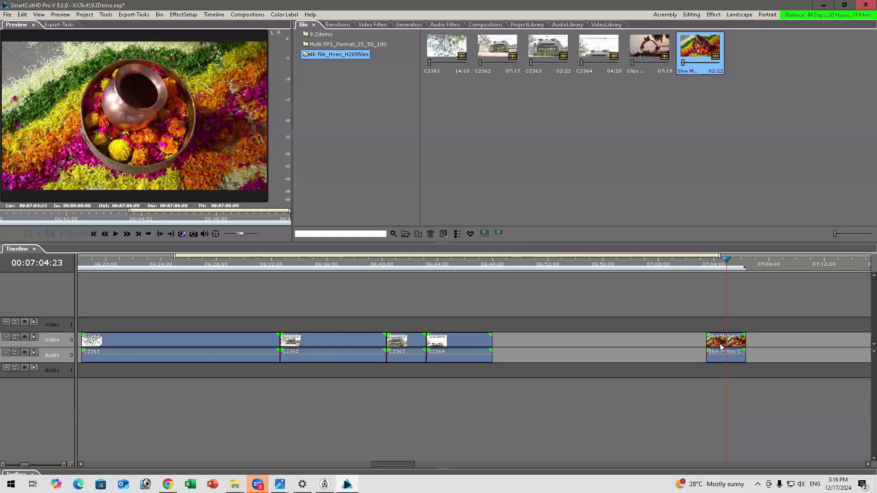
Step: Set the speed of the Slow Motion Clips timeline segment to 50%, declining the Zoom recording request
right_click(721, 347)
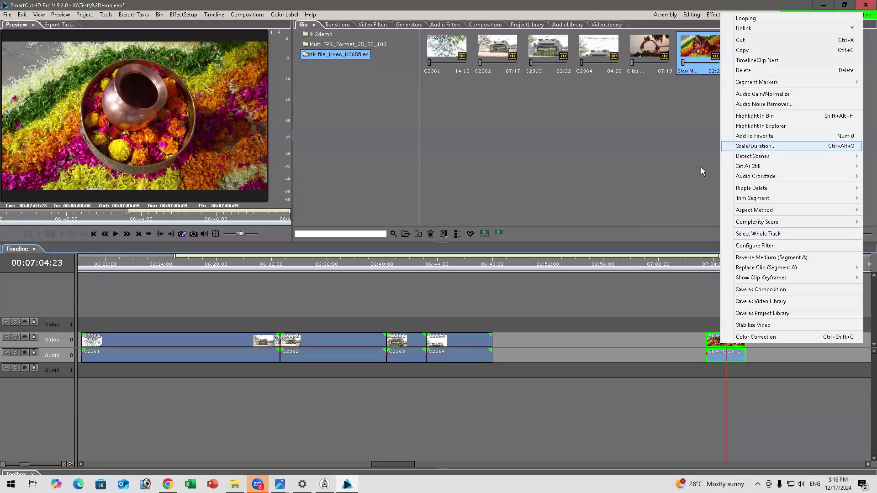
key("Return")
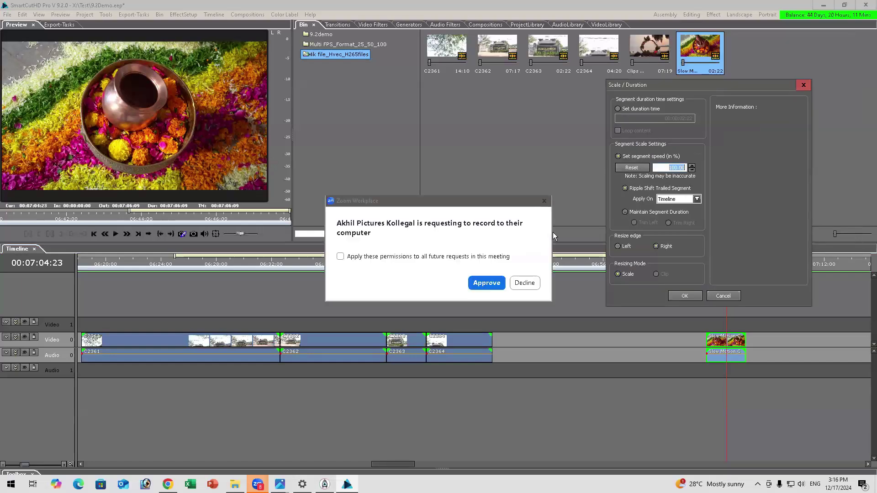
left_click(539, 283)
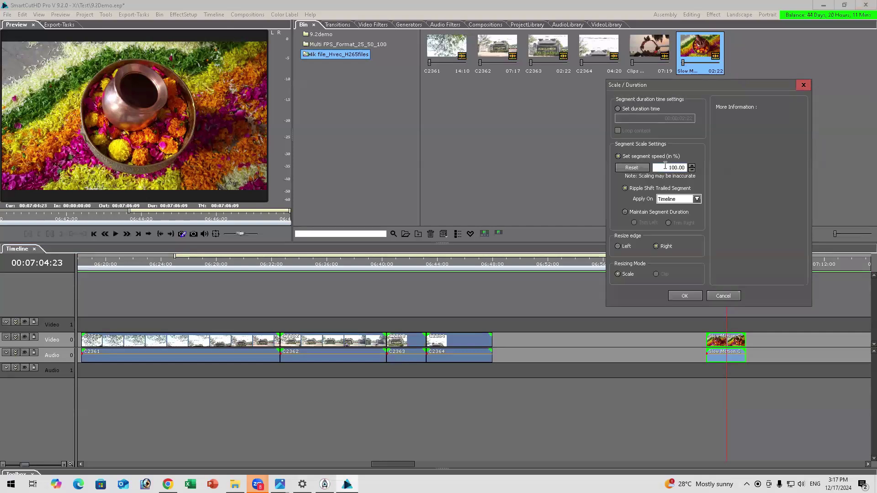
double_click(675, 168)
type("50")
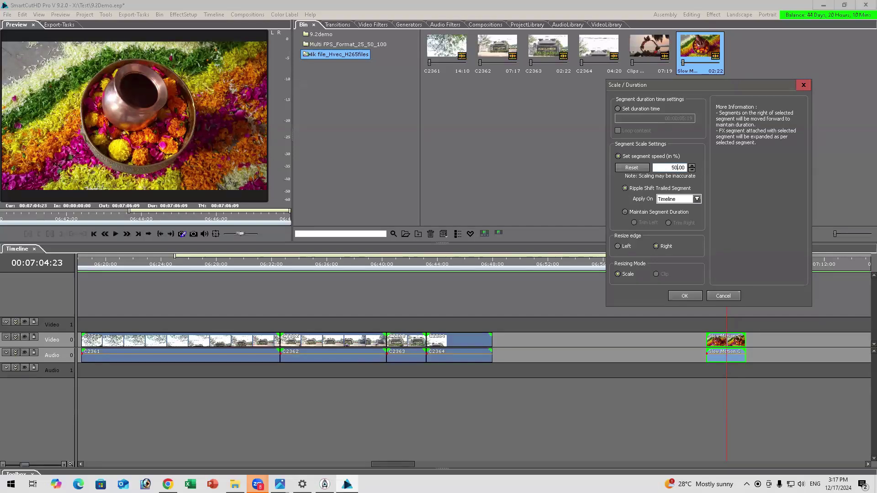
left_click(686, 295)
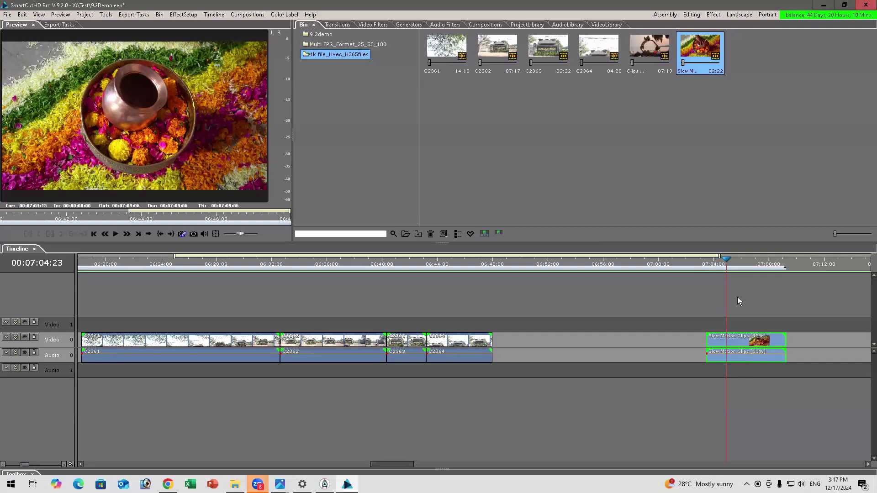
Step: Play the slowed Slow Motion Clips segment from its start at about 00:07:03 and stop at about 00:07:07
key("space")
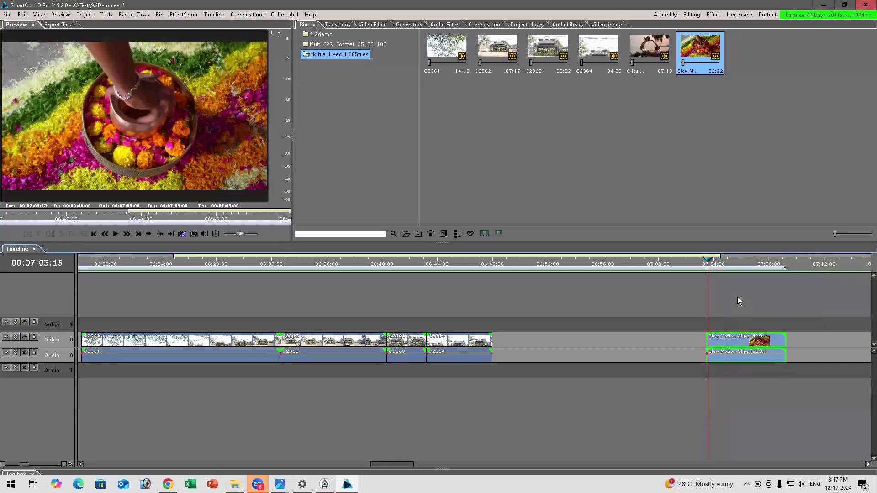
key("space")
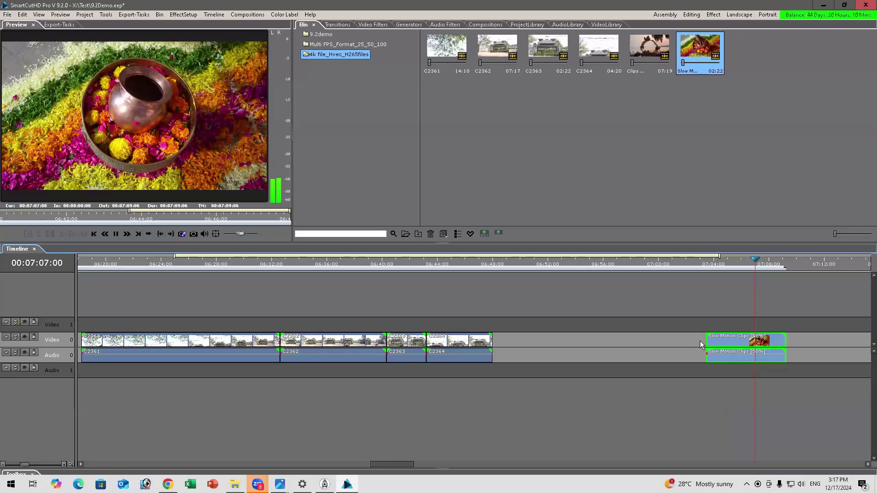
key("space")
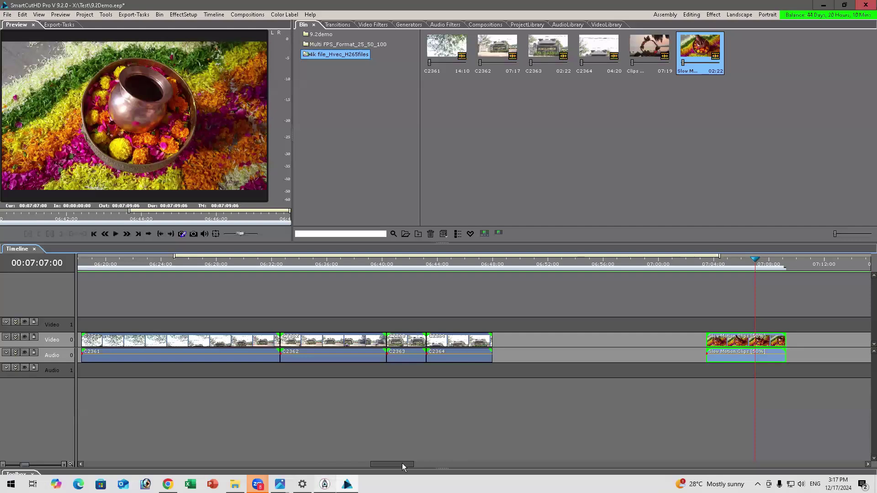
right_click(405, 484)
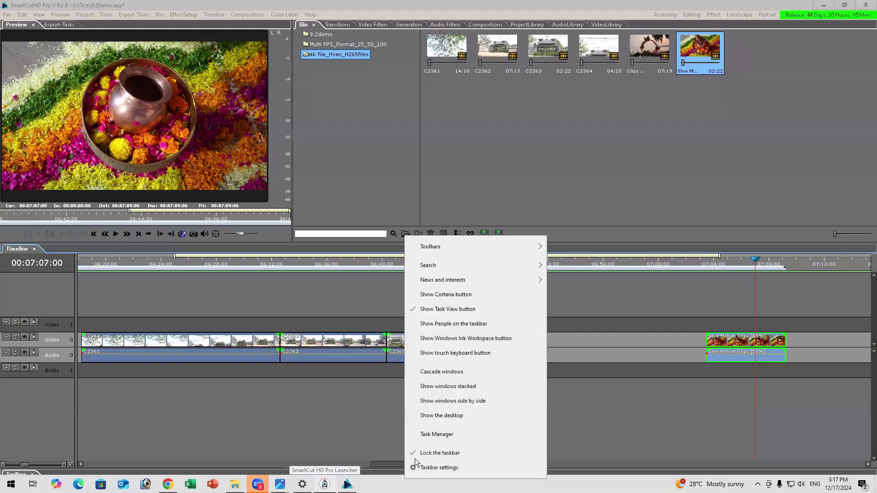
left_click(424, 454)
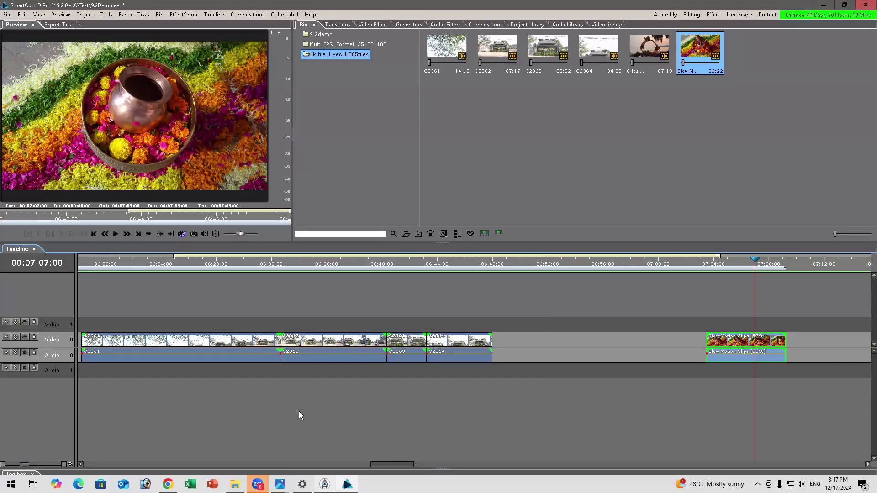
key("ctrl+z")
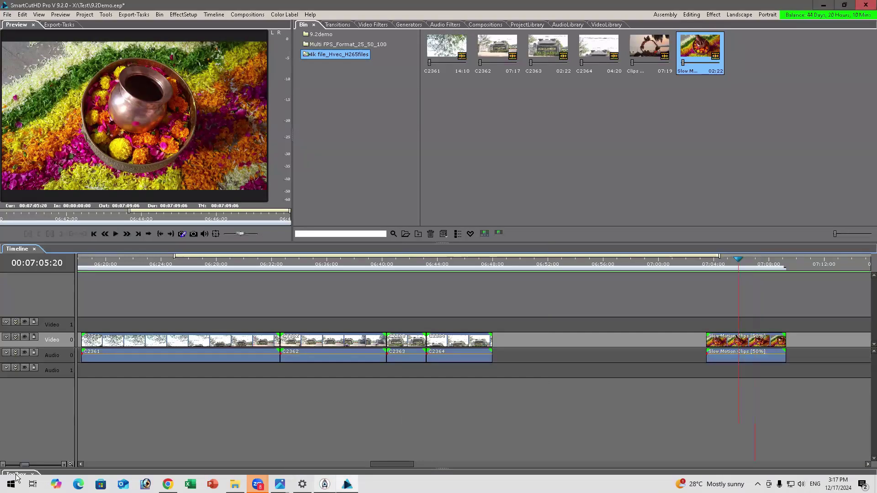
Step: Dock the Toolbox beside the timeline and set the timeline's thumbnail mode to Begin and End
left_click_drag(16, 477, 454, 359)
left_click_drag(525, 382, 830, 388)
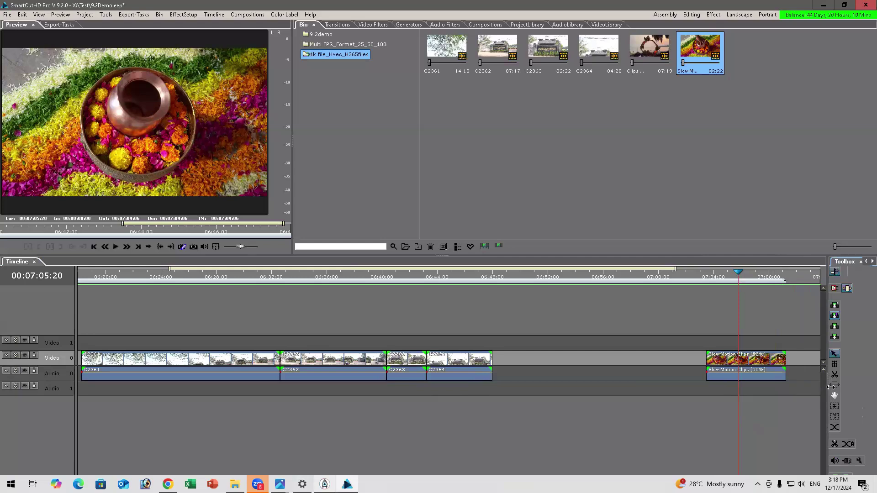
left_click(859, 461)
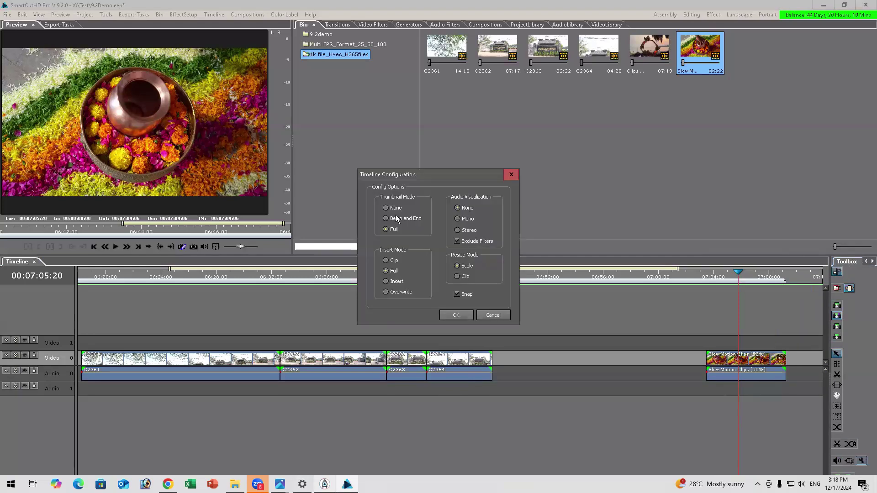
left_click(458, 316)
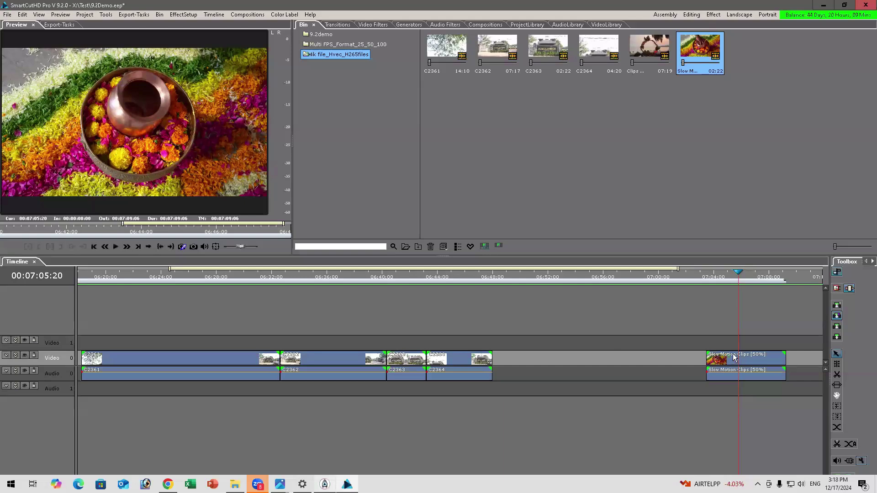
Step: Replay the 50% Slow Motion Clips segment from about 00:07:04 and stop at about 00:07:06
mouse_move(734, 356)
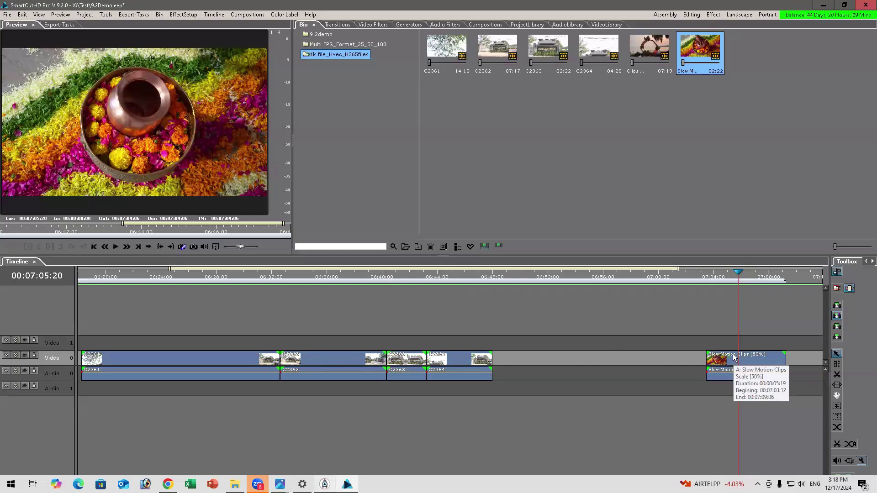
left_click(716, 279)
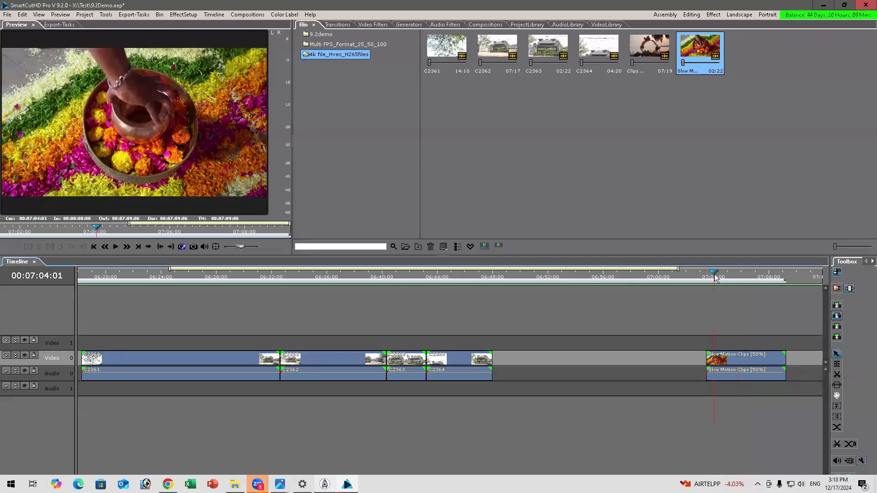
key("space")
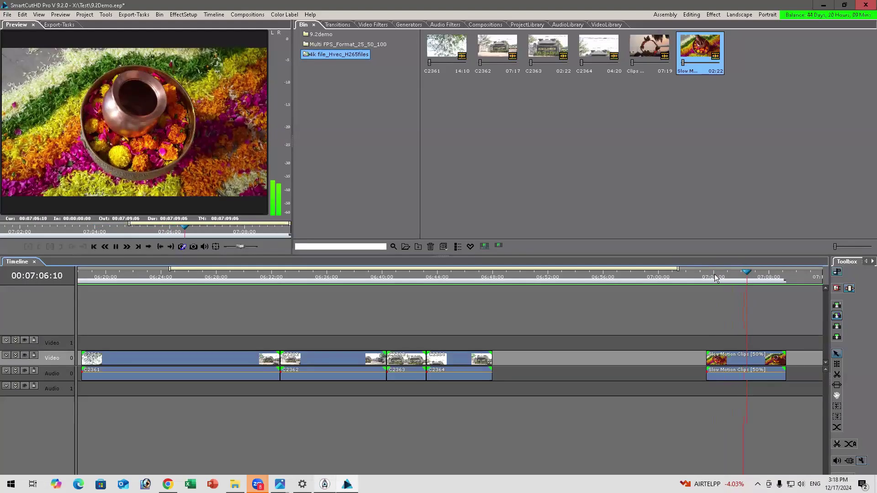
key("space")
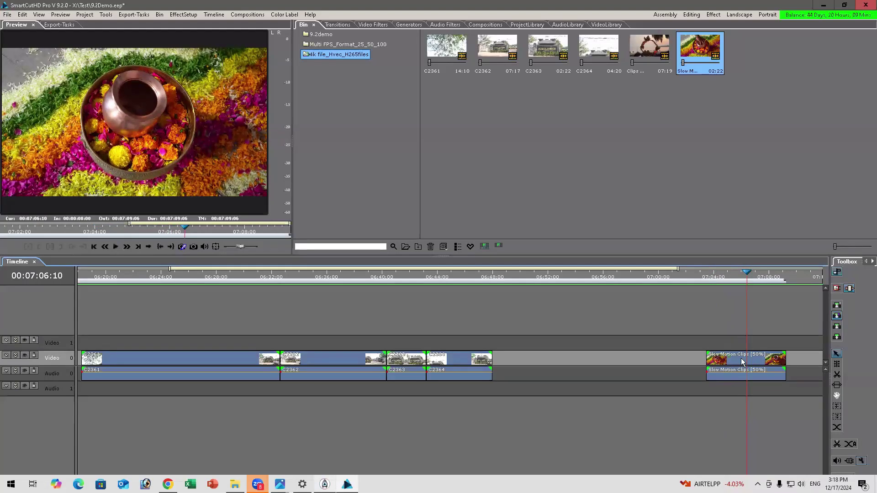
Step: Set the speed of the Slow Motion Clips timeline segment to 20%
right_click(741, 358)
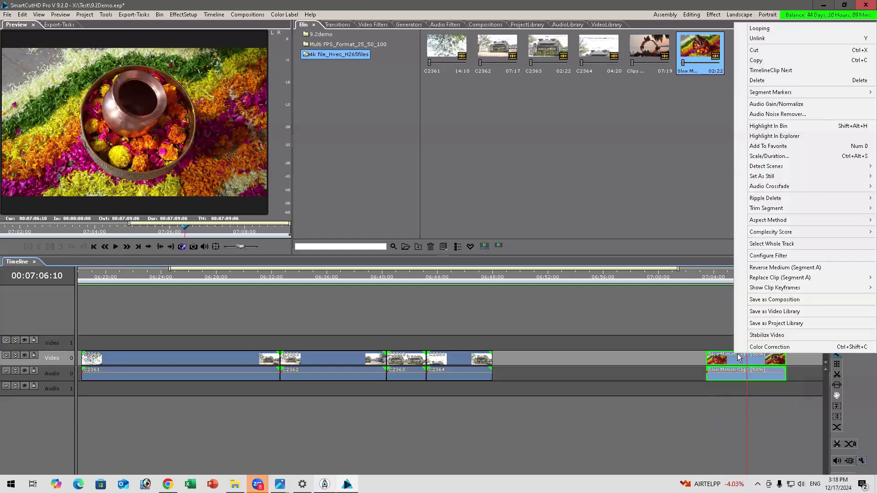
left_click(780, 157)
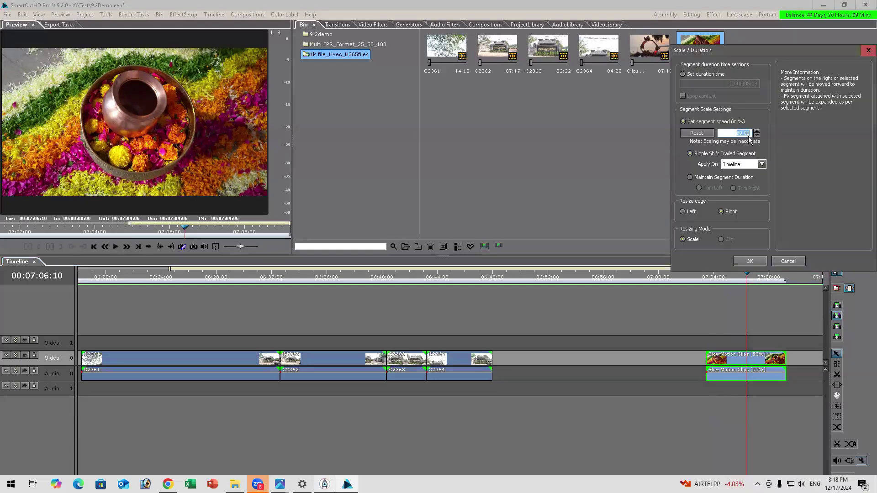
type("20")
left_click(751, 261)
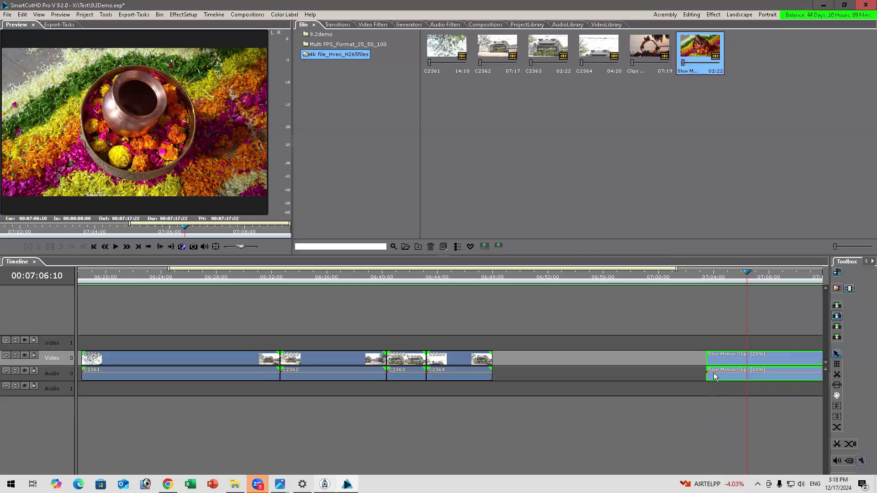
Step: Play the 20% Slow Motion Clips segment from about 00:07:06 and stop at about 00:07:12
left_click(715, 277)
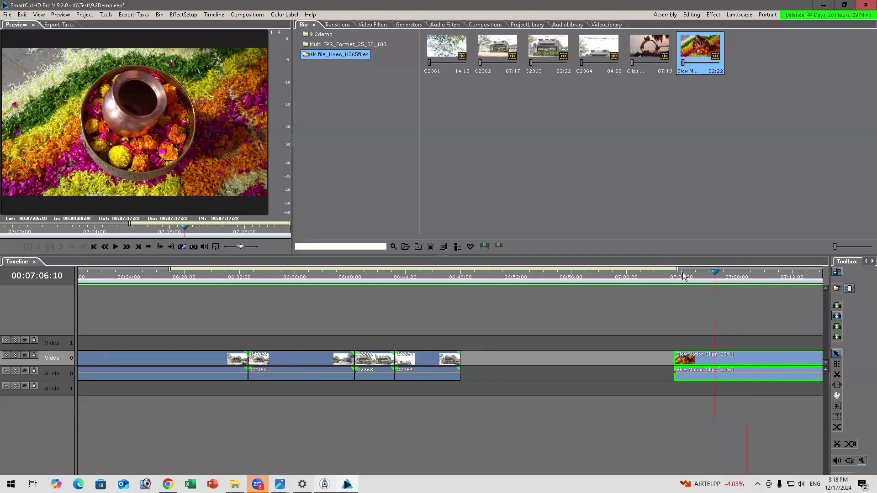
key("space")
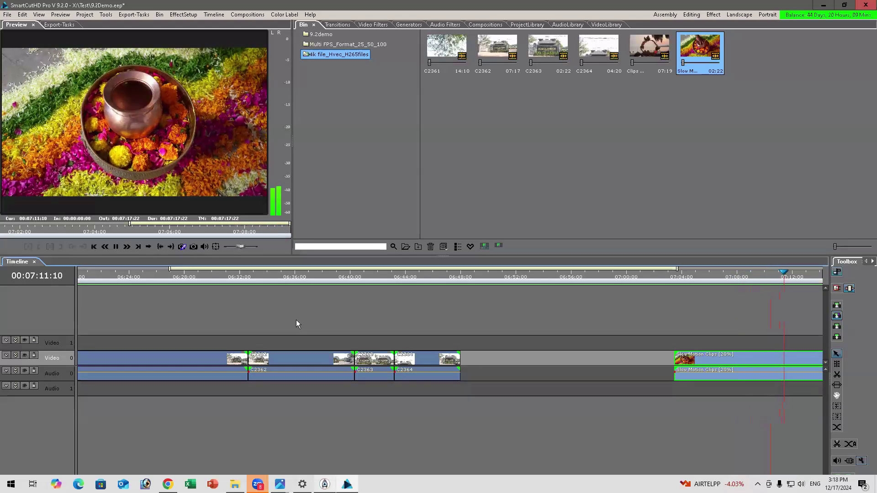
key("space")
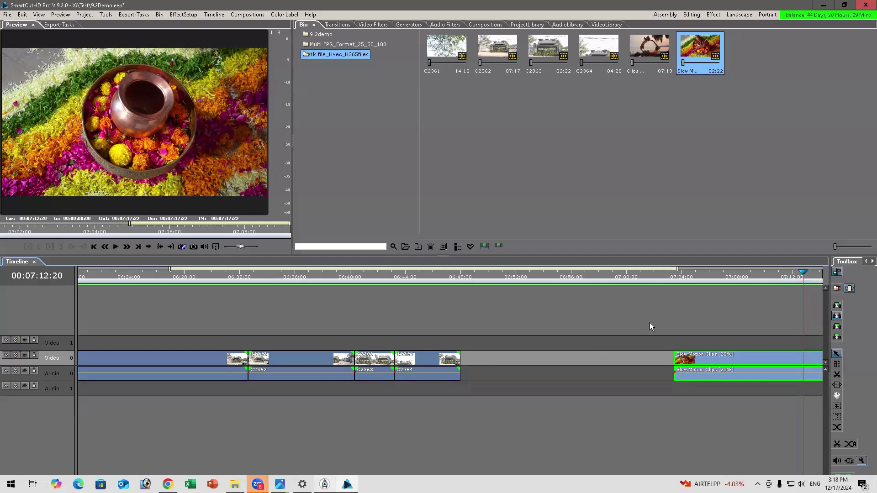
Step: Add a new folder to the bin's folder list, keeping the default name New Folder
right_click(362, 145)
left_click(373, 154)
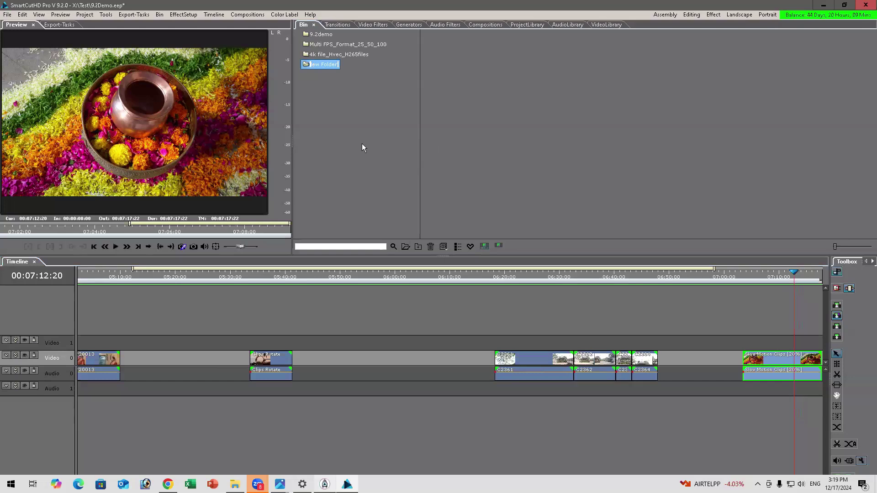
left_click(384, 188)
right_click(362, 143)
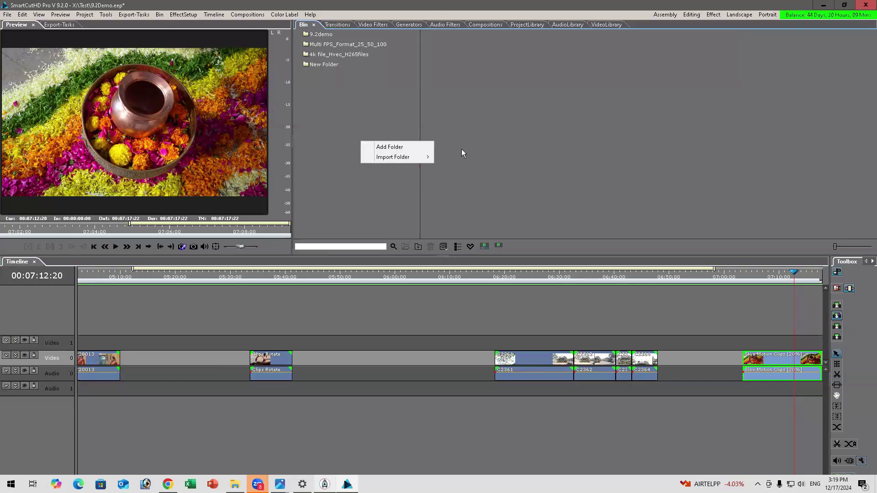
key("Escape")
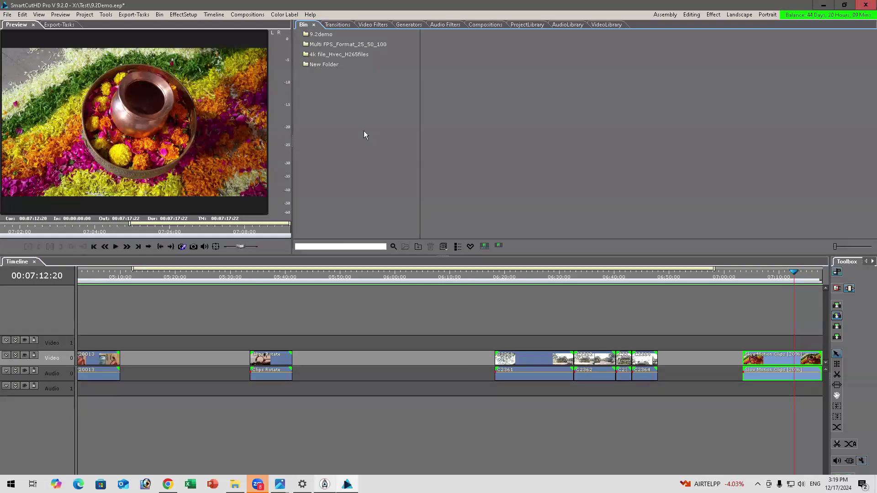
Step: Delete all clips from the timeline
left_click(503, 272)
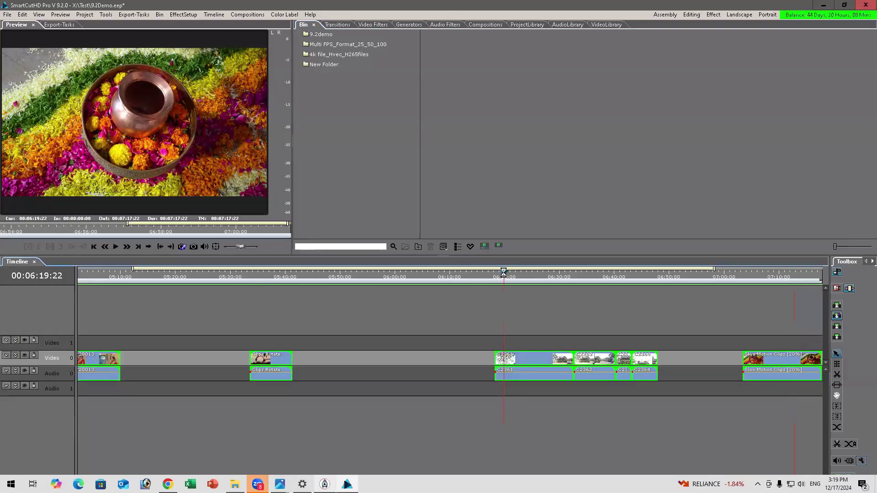
key("Delete")
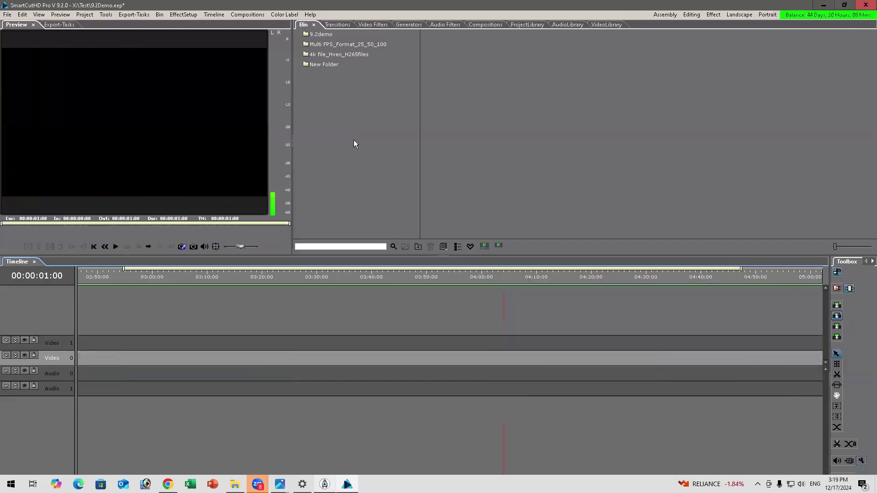
Step: Import the Files folder from the SCPRO 9.0 (X:) drive into the bin with the All Supported Medias option
right_click(355, 141)
mouse_move(374, 156)
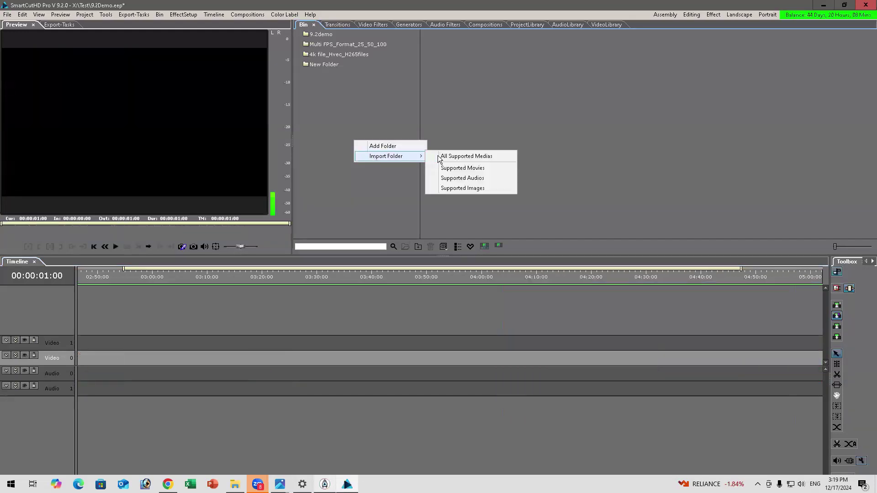
left_click(457, 157)
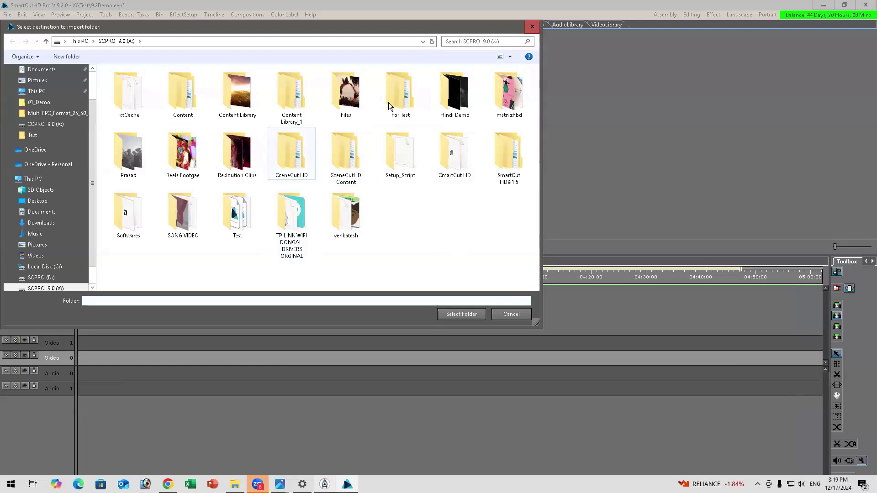
left_click(344, 102)
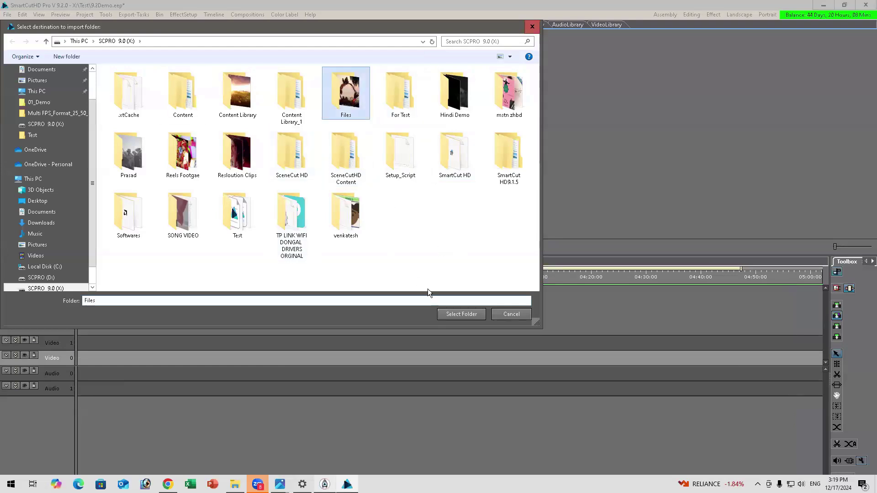
double_click(343, 98)
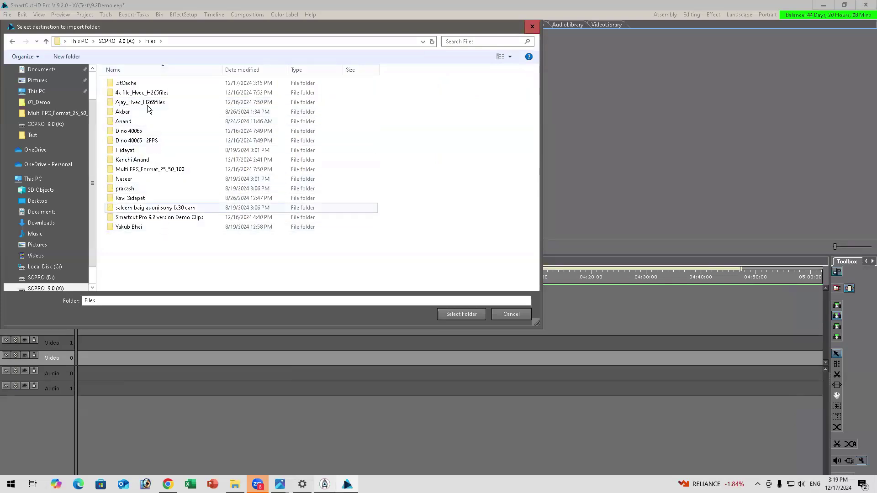
left_click(118, 41)
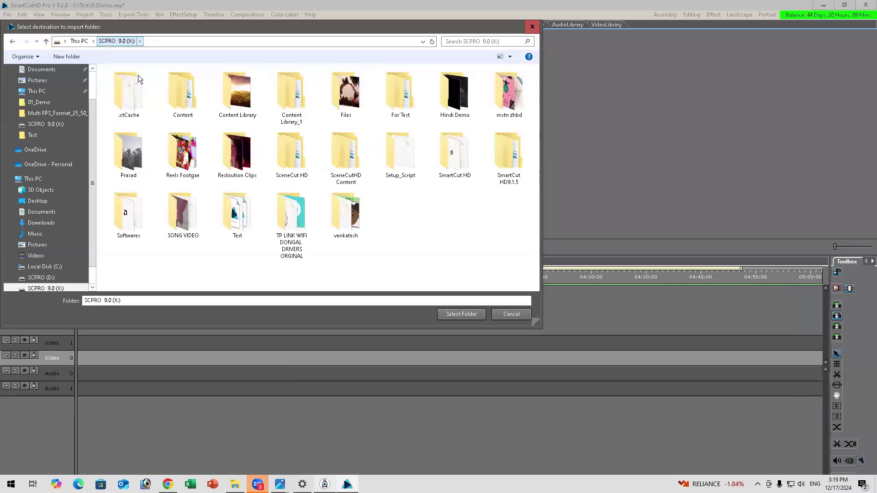
left_click(460, 317)
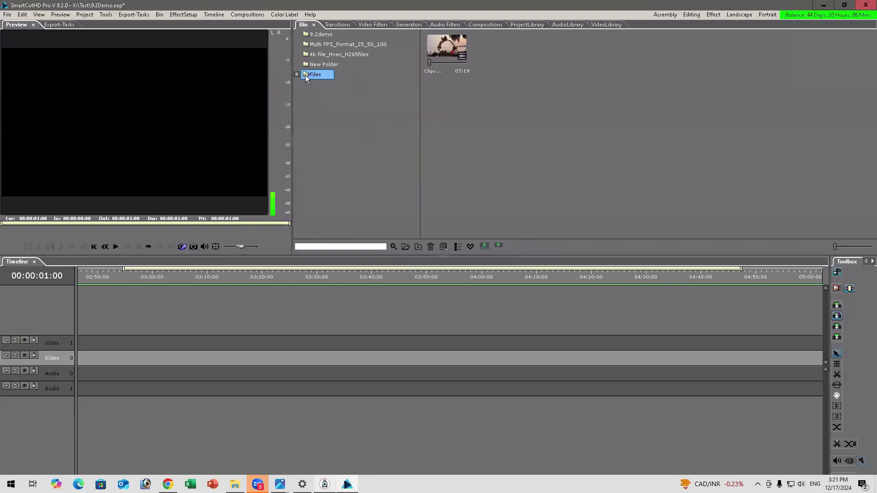
Step: Place the entire Files bin folder on the Video 0 track from about 00:02:47 and preview the first clips up to about 00:03:16
left_click_drag(305, 75, 85, 357)
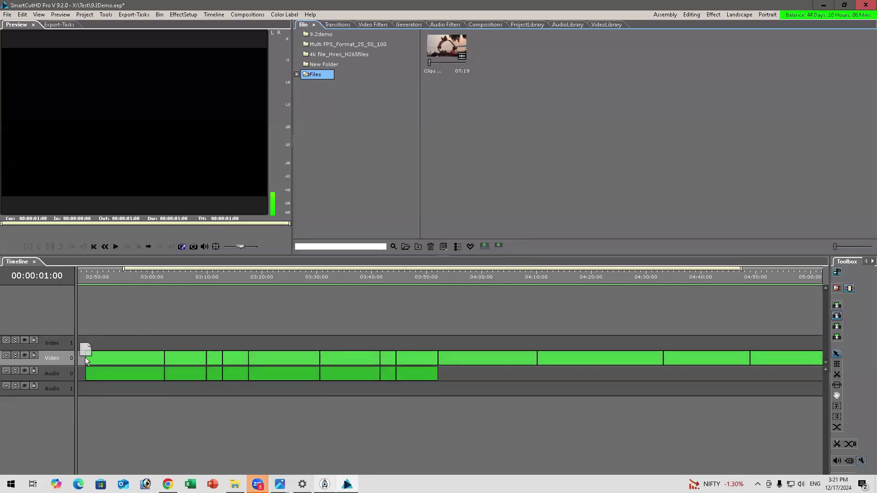
left_click(473, 270)
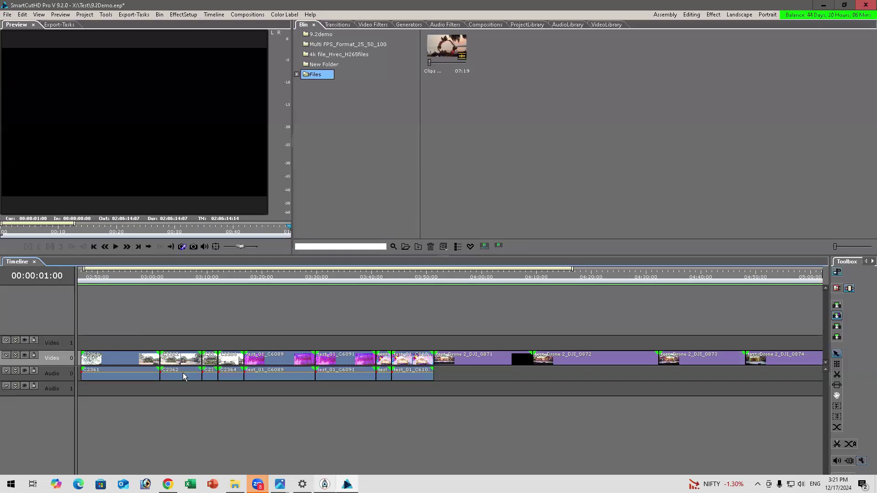
left_click_drag(122, 275, 199, 280)
key("space")
Step: Save the project and ripple-delete the empty gap before the first clip on the Video 0 track
left_click(7, 15)
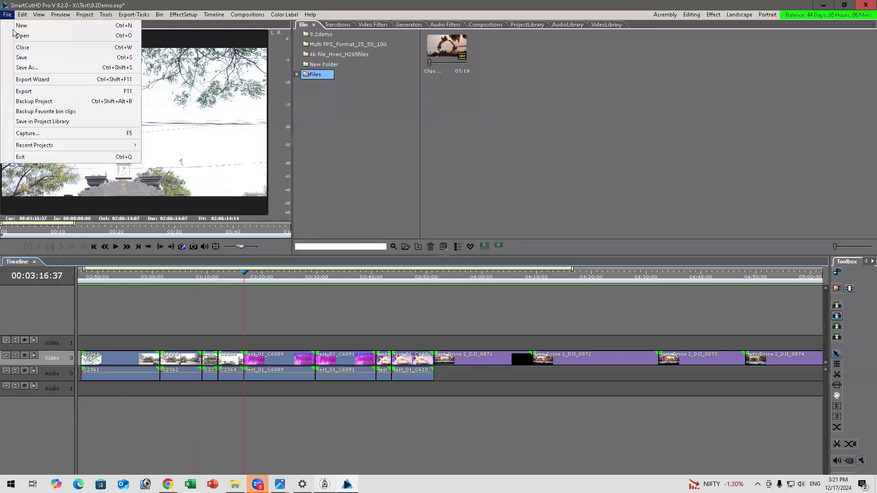
left_click(28, 58)
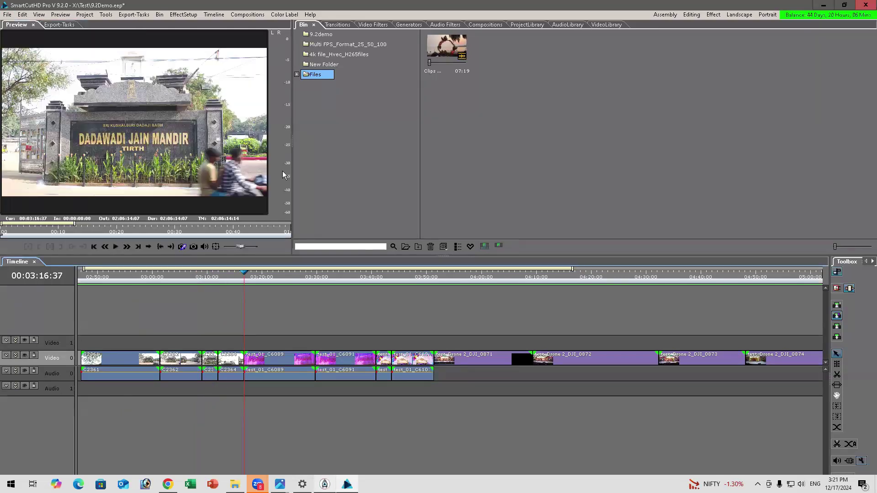
left_click(653, 285)
key("End")
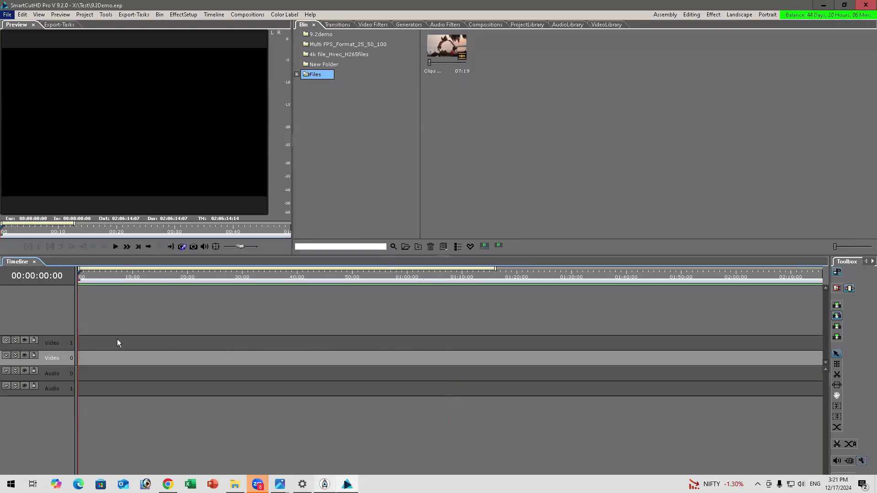
left_click(133, 361)
right_click(133, 361)
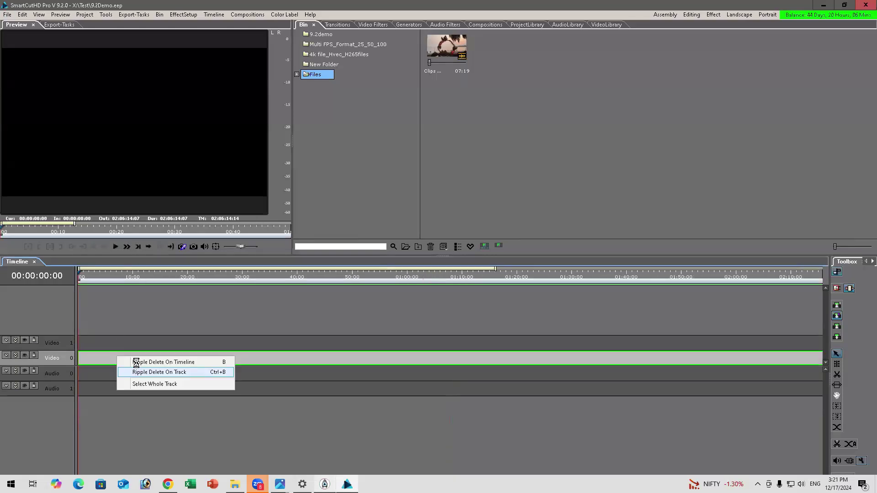
Step: Close the 9.2Demo project, saving its changes
left_click(11, 17)
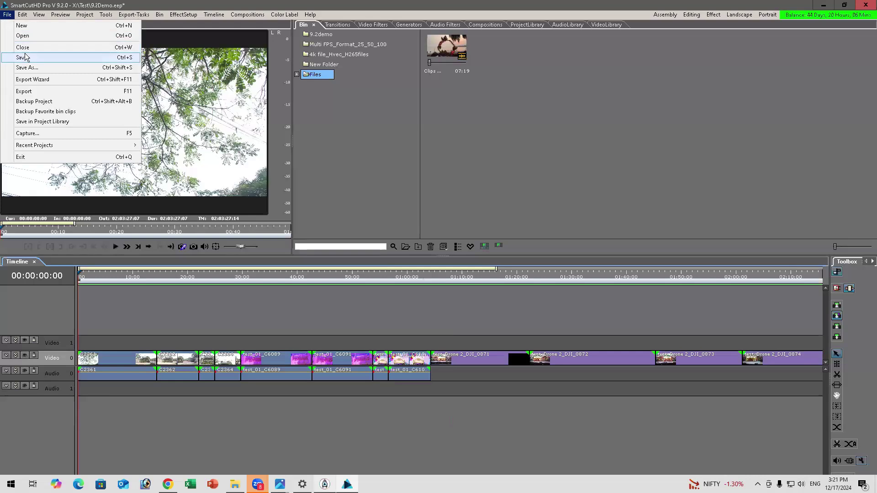
left_click(24, 47)
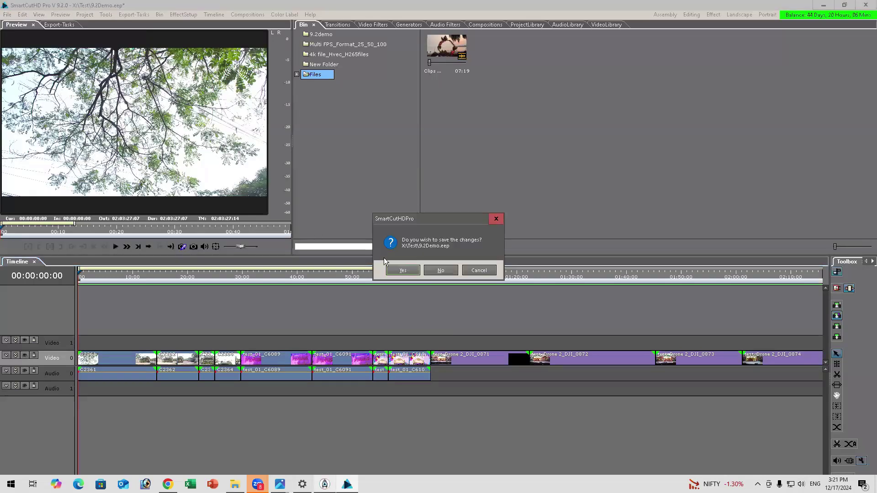
key("Return")
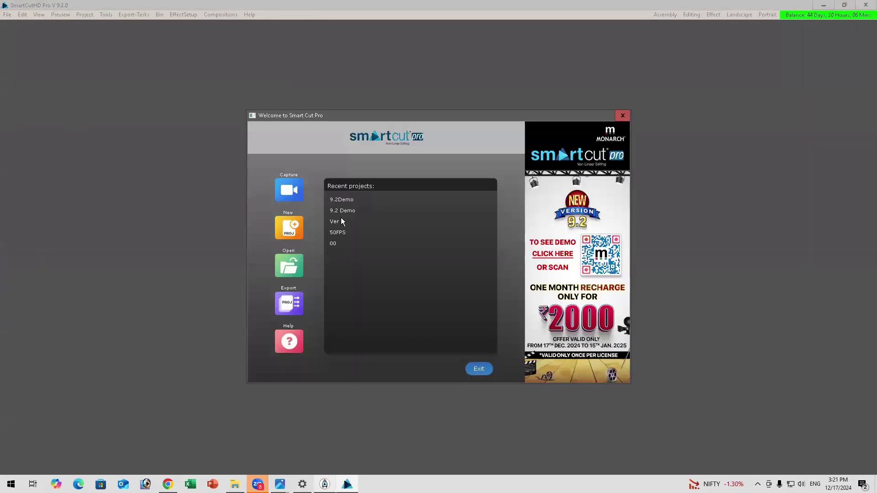
Step: Reopen the 9.2Demo project from the recent projects and place the playhead at 00:00:06:20 to check the timeline
double_click(341, 200)
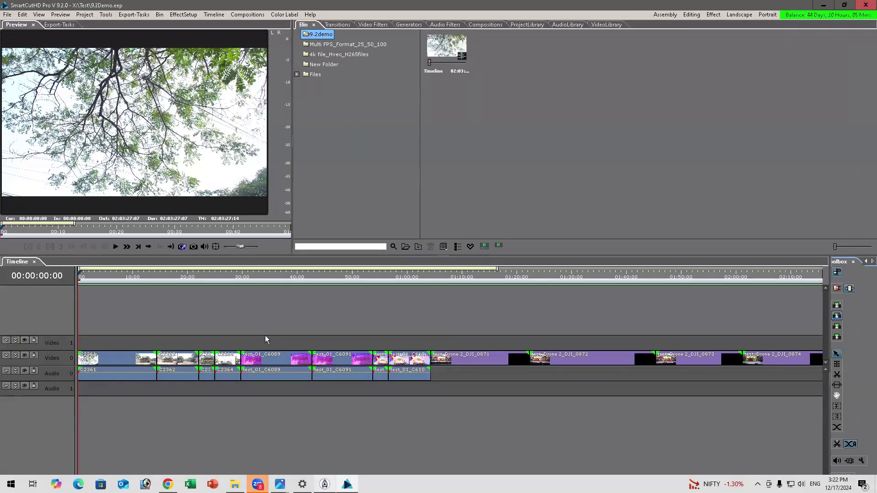
left_click(113, 276)
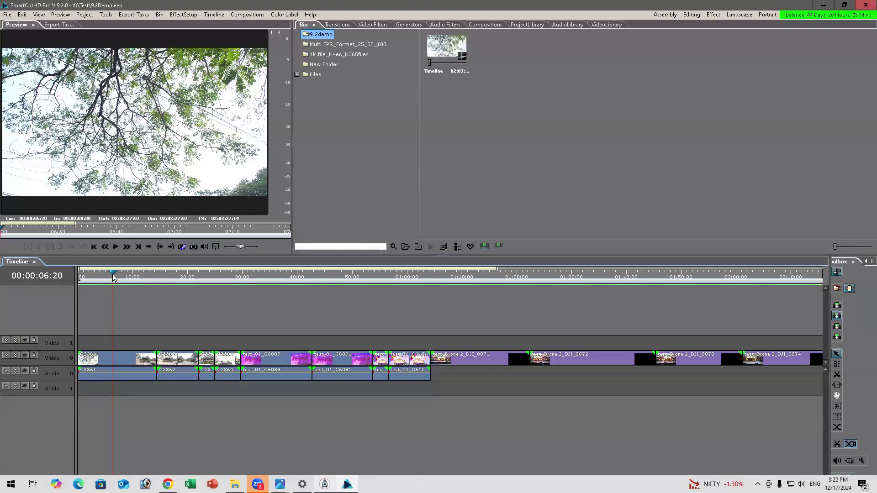
scroll(233, 332, "down", 2)
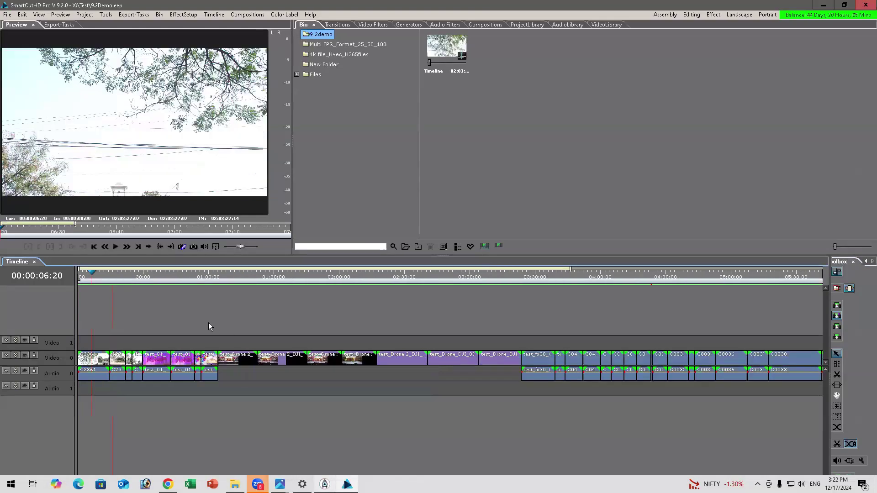
Step: Start a new project and examine the TWITTER (X) preset Vertical (Portrait) 1080x1920 30fps
left_click(8, 15)
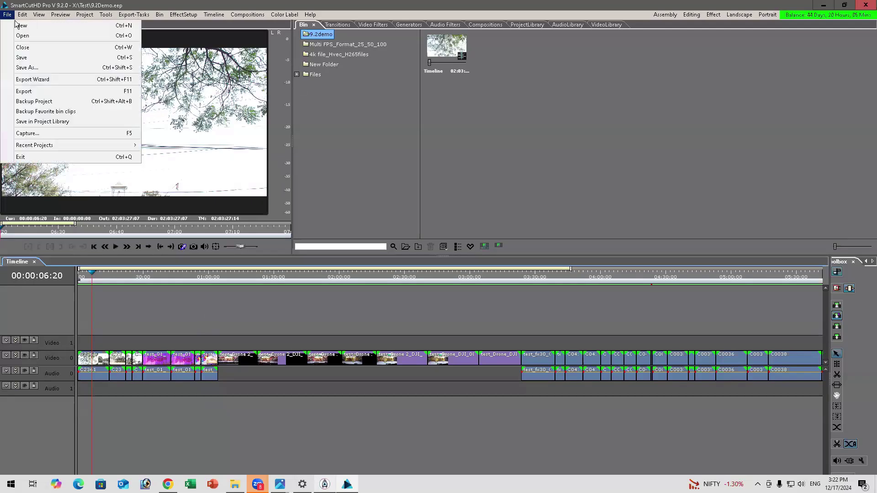
left_click(358, 214)
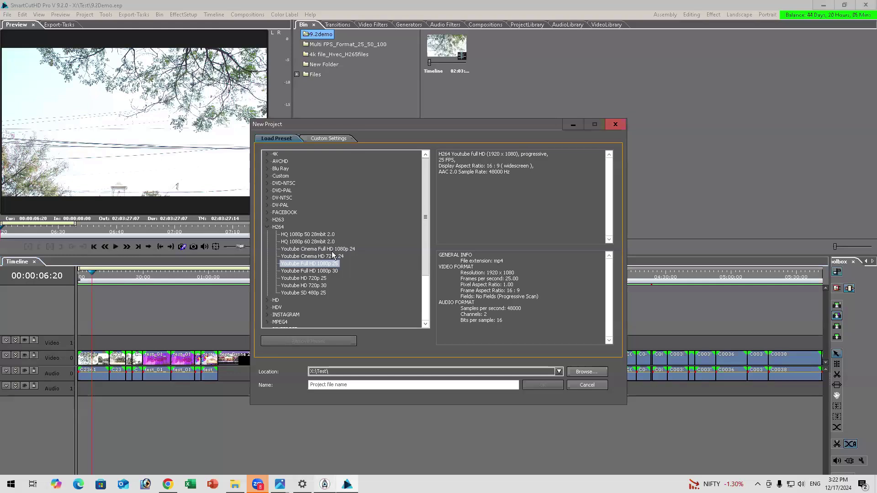
scroll(322, 227, "down", 3)
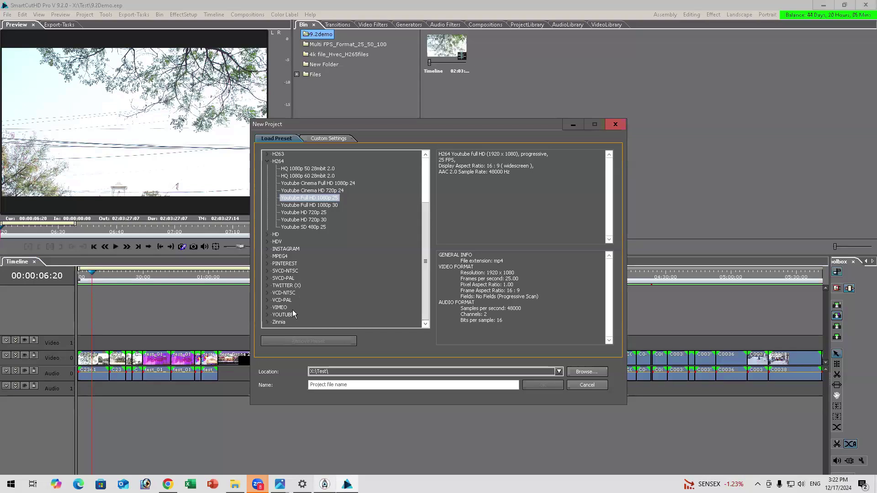
left_click(267, 283)
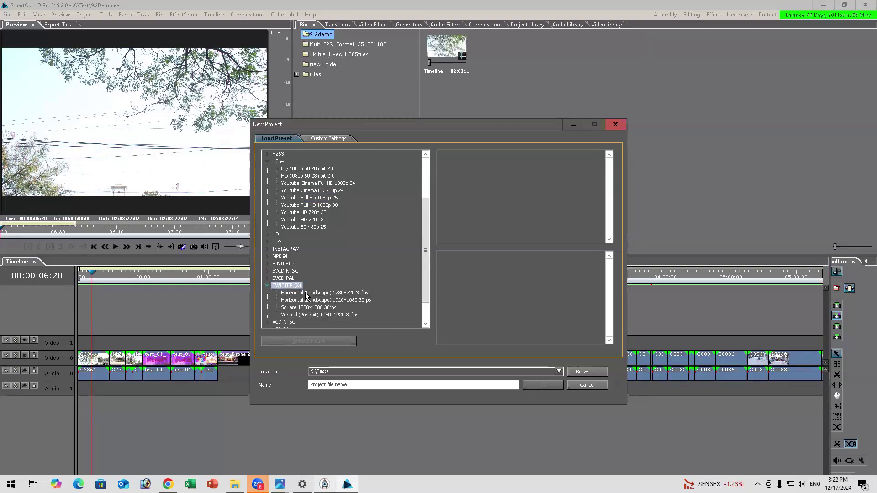
scroll(313, 302, "down", 1)
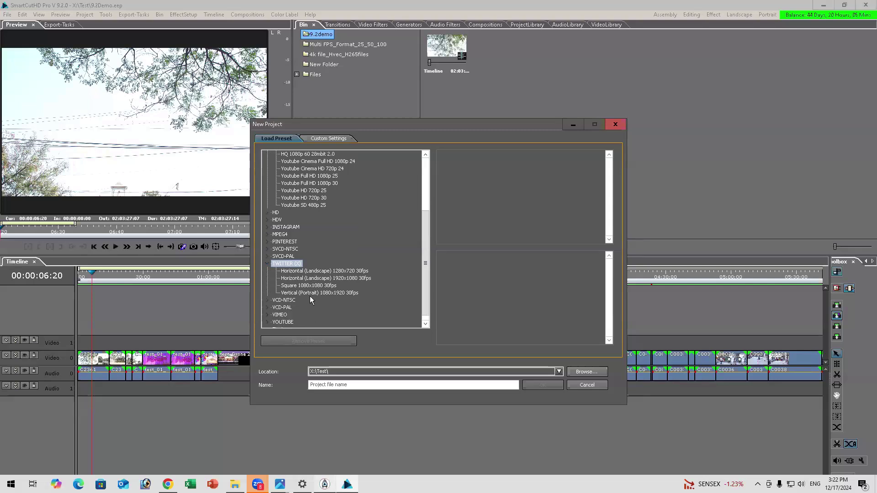
left_click(311, 293)
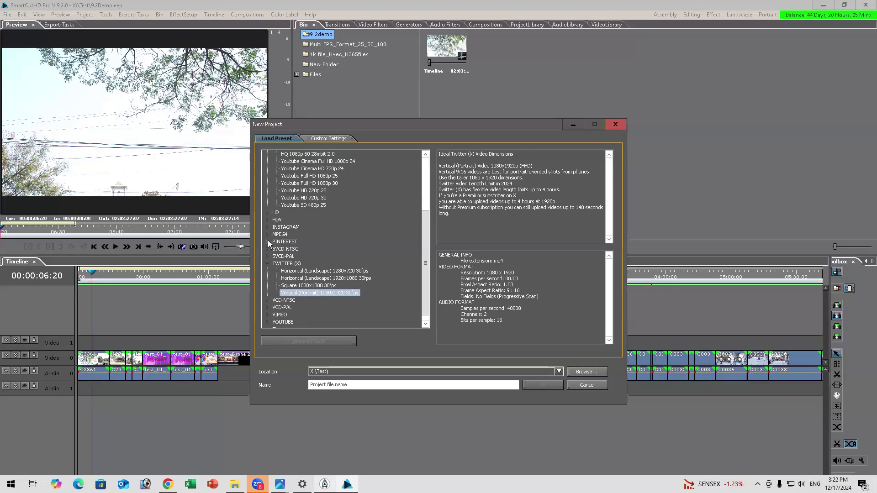
Step: Expand the PINTEREST and FACEBOOK preset groups to examine their formats and frame rates
left_click(284, 242)
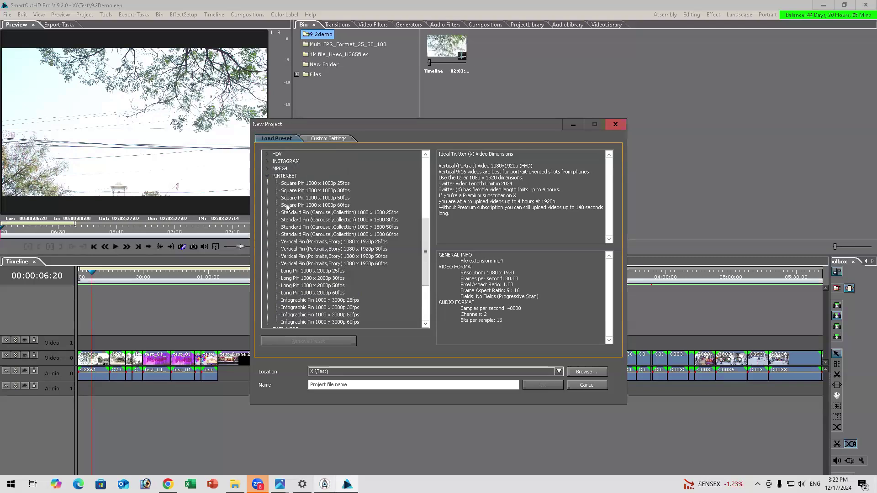
scroll(288, 206, "down", 2)
scroll(286, 201, "up", 4)
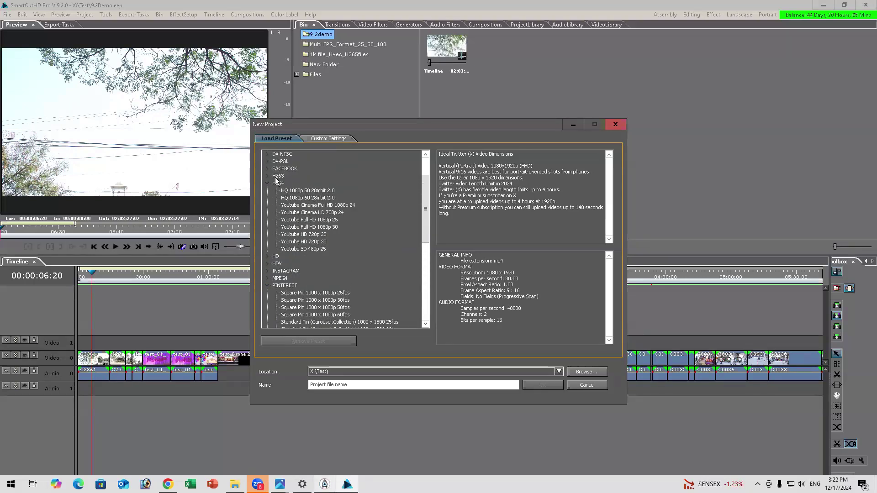
left_click(269, 170)
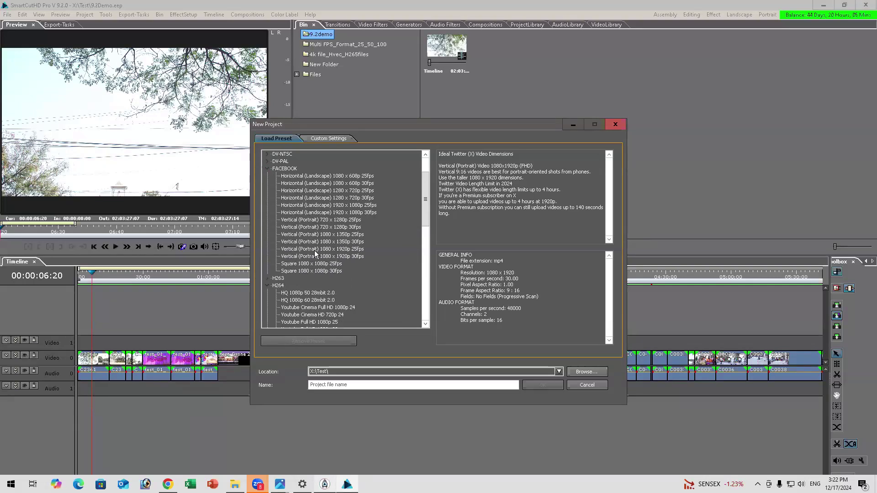
Step: Create a project named Reel from the FACEBOOK preset Vertical (Portrait) 1080 x 1920p 25fps after comparing it with the 30fps version
left_click(314, 258)
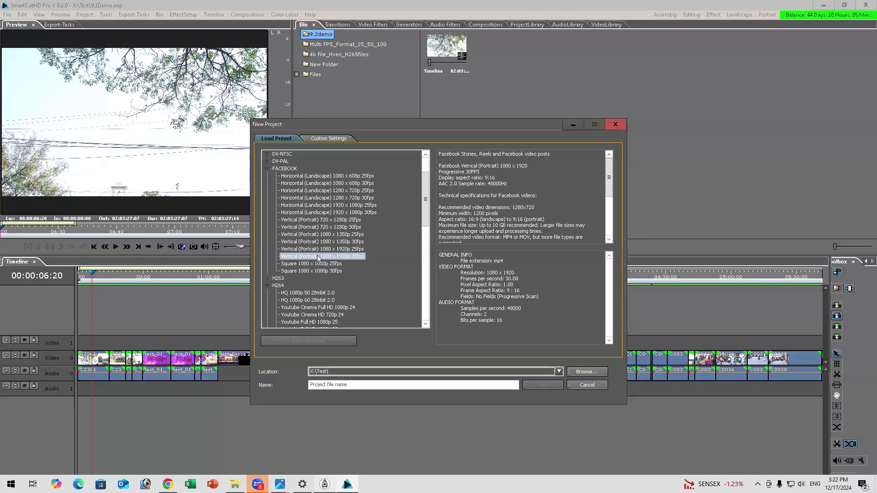
left_click(323, 249)
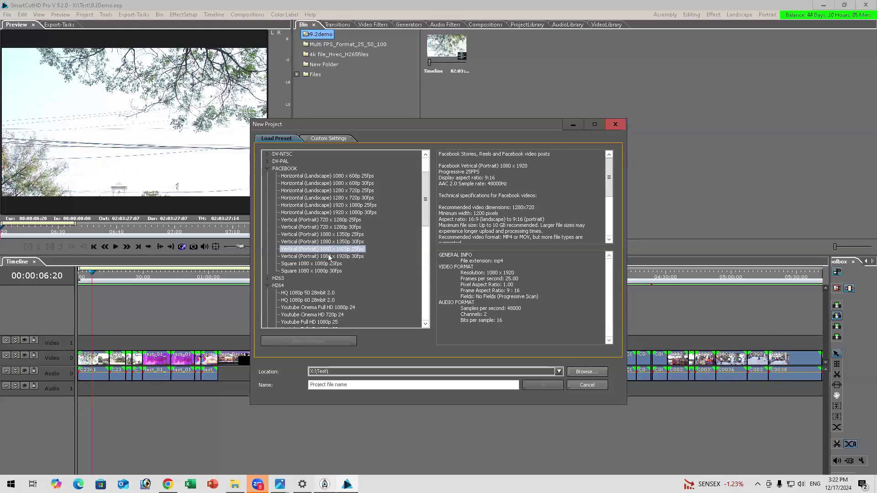
left_click(330, 256)
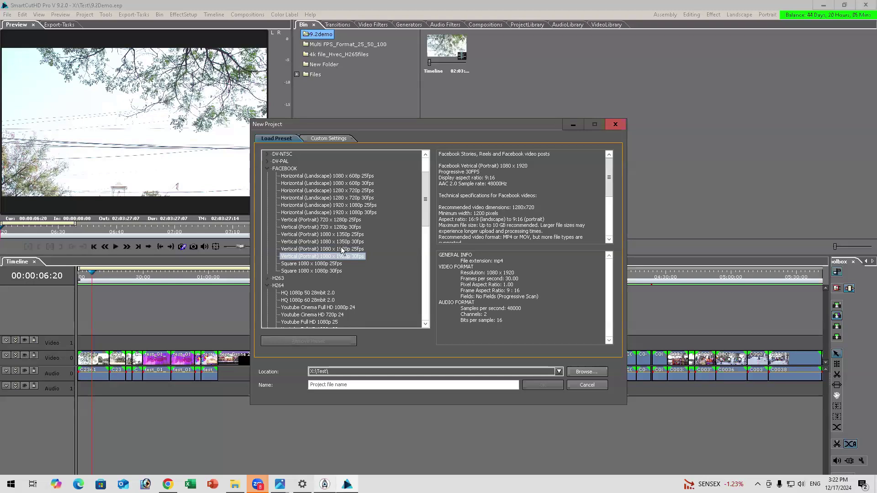
left_click(343, 249)
left_click(360, 385)
type("Reel")
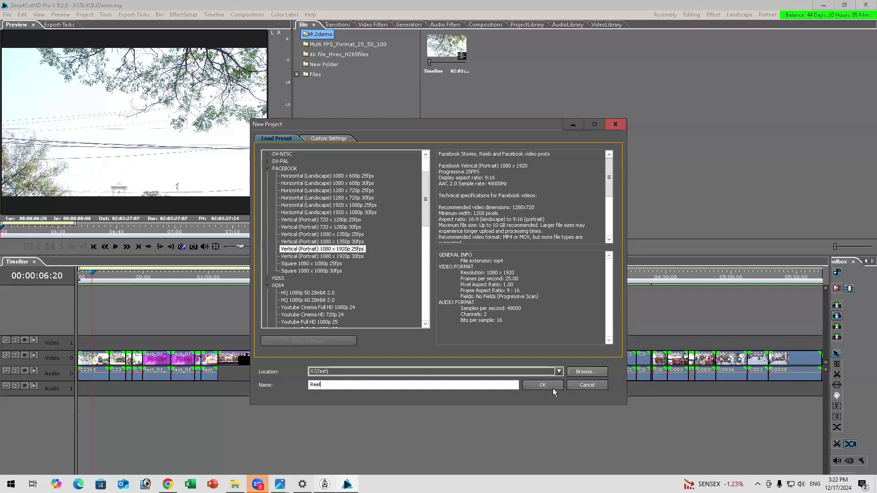
left_click(552, 387)
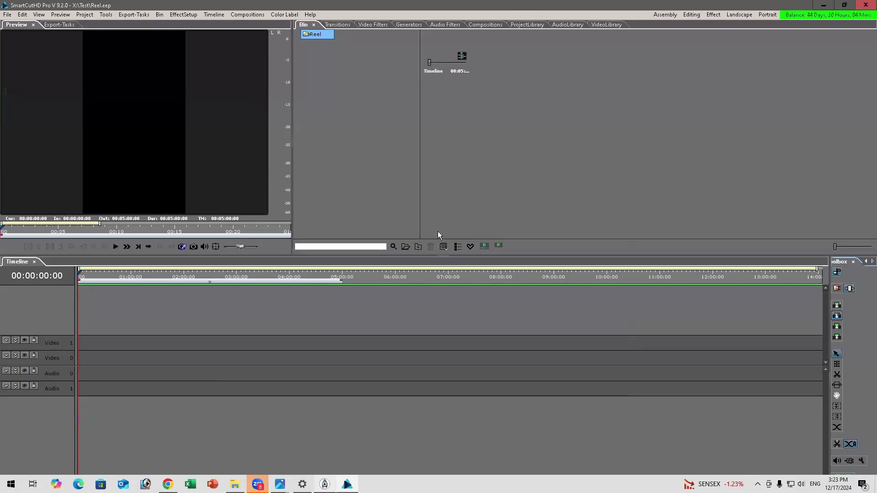
Step: Switch to the Portrait workspace and preview Verticle_Tel_Inkem Inkem Kavali_P696 from the project library's Telugu Status-Reels
left_click(767, 15)
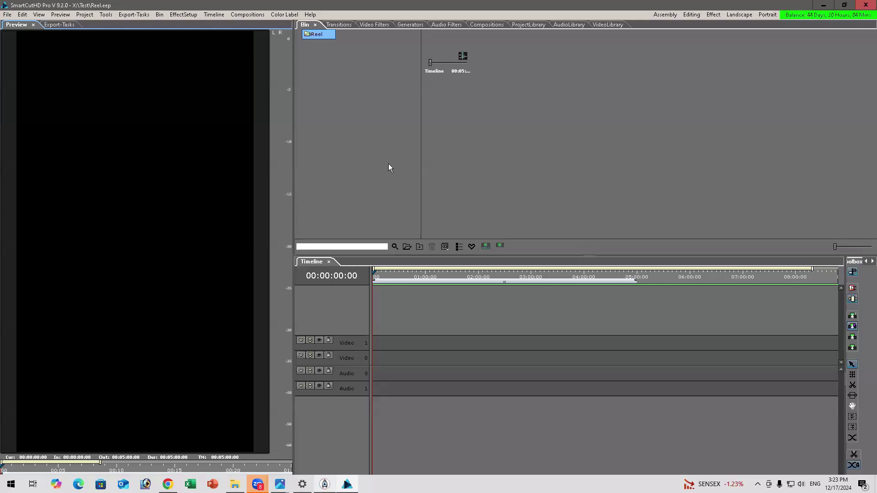
left_click(520, 25)
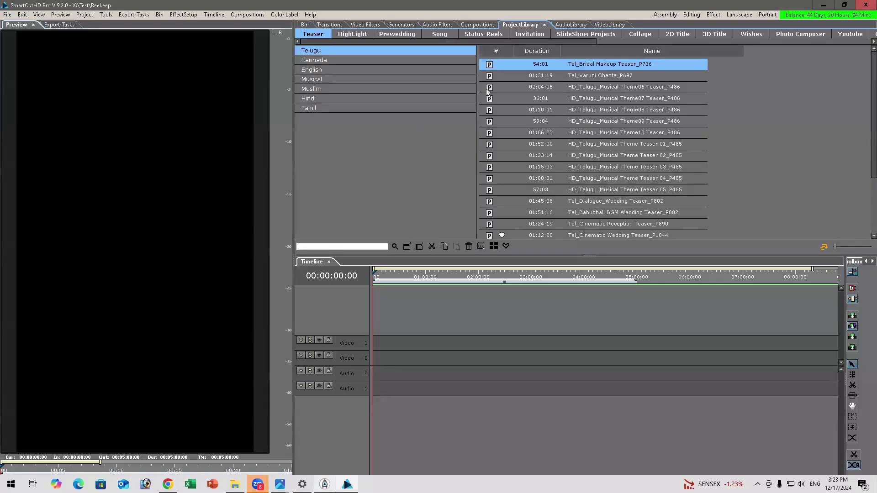
left_click(479, 32)
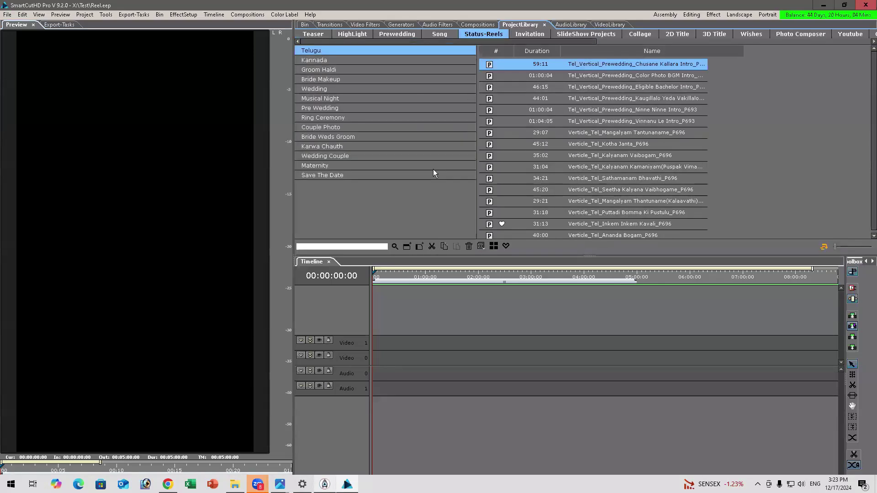
left_click(580, 224)
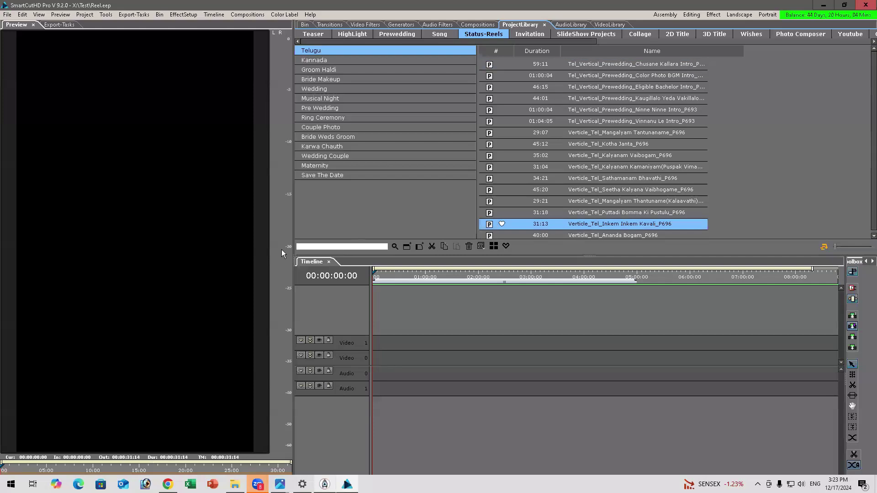
left_click(165, 304)
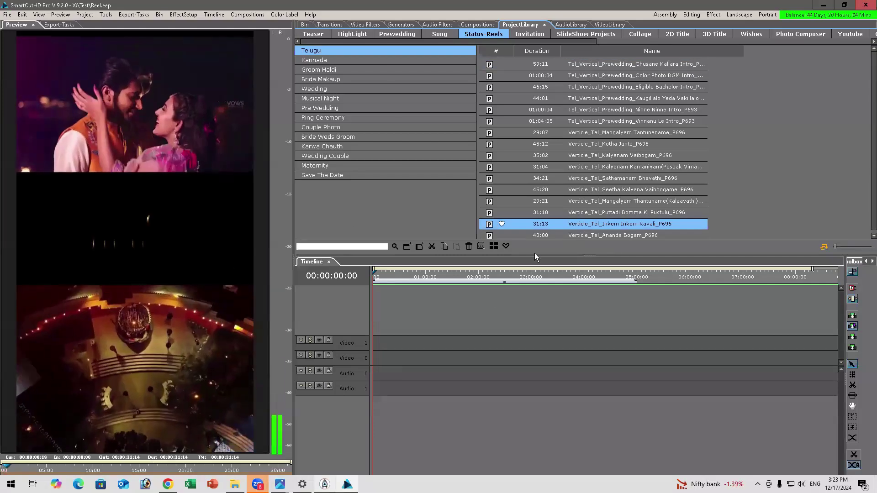
Step: Place the Verticle_Tel_Inkem Inkem Kavali_P696 template on the timeline and ripple delete the gap before it across the whole timeline
left_click_drag(540, 226, 374, 355)
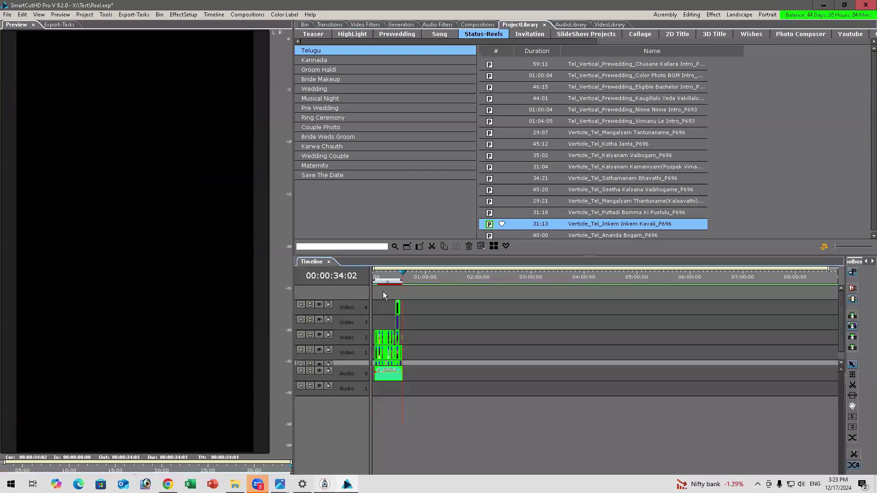
left_click(385, 274)
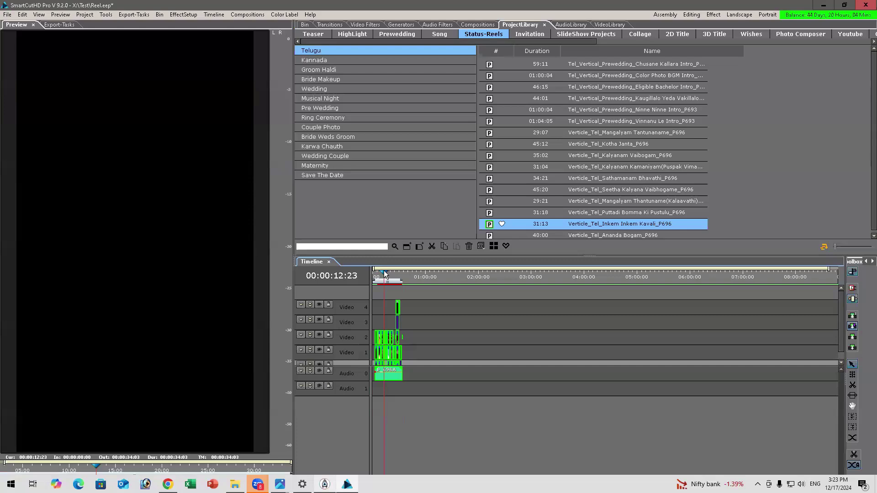
scroll(384, 274, "up", 3)
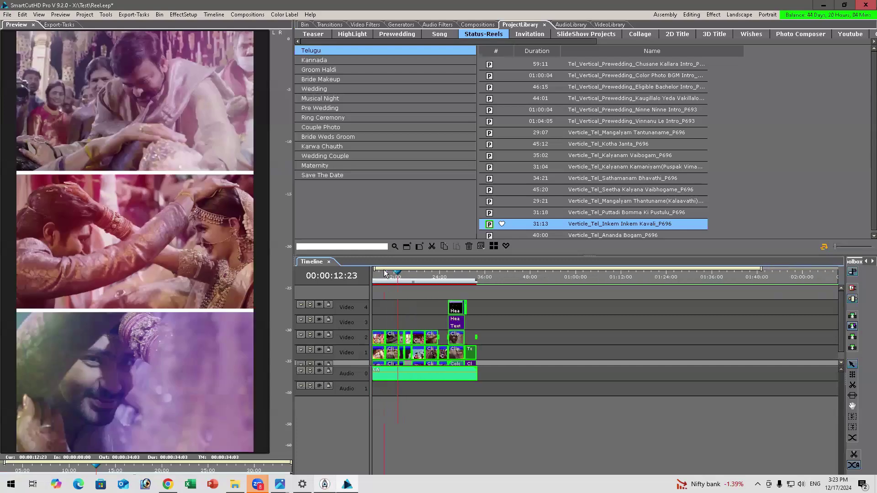
scroll(416, 370, "left", 2)
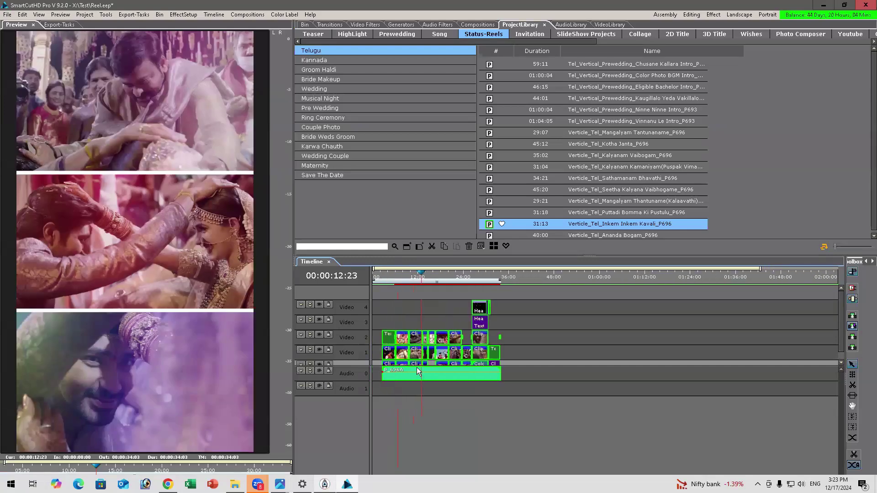
right_click(374, 355)
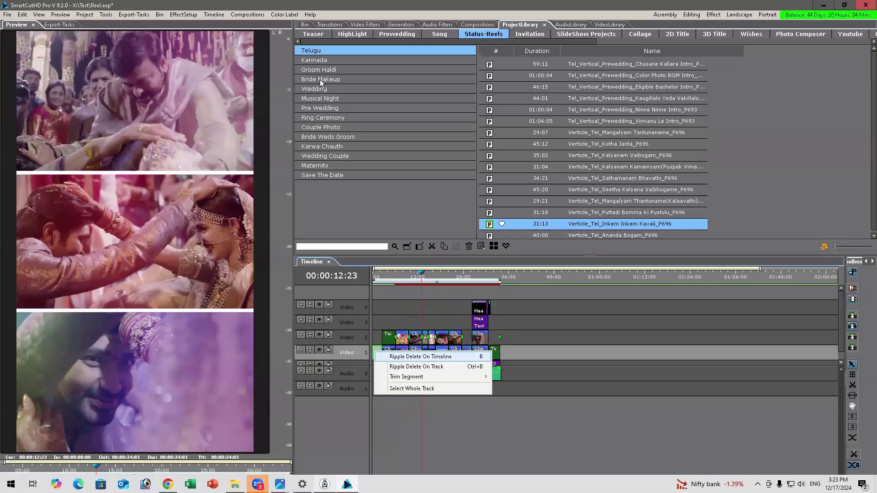
left_click(397, 364)
scroll(483, 402, "up", 2)
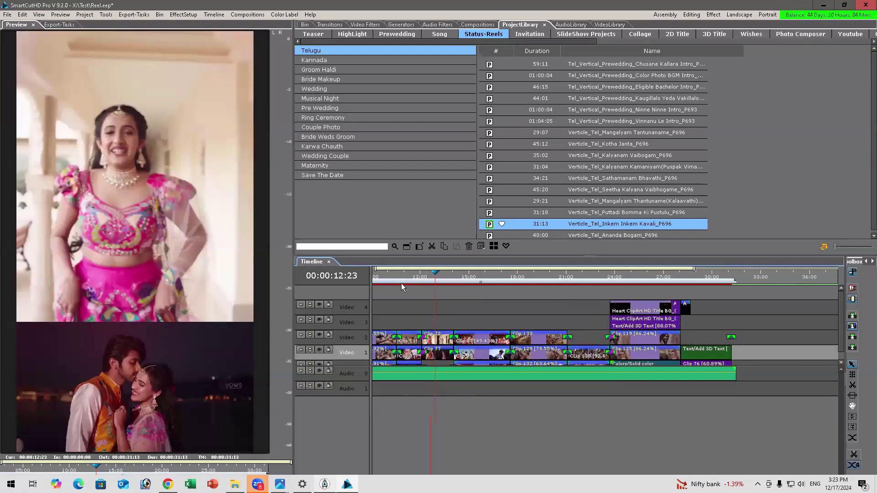
Step: Expand the template's folder in the bin and examine its Video and Footage subfolders
left_click(305, 25)
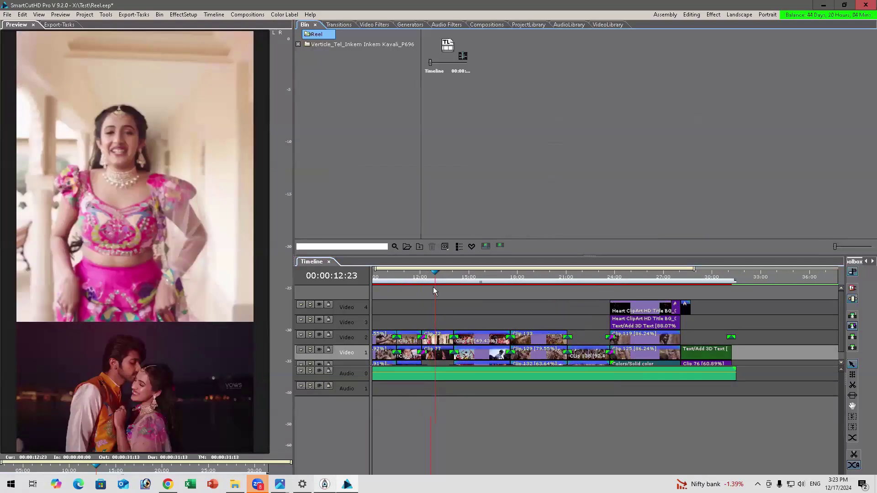
left_click(434, 342)
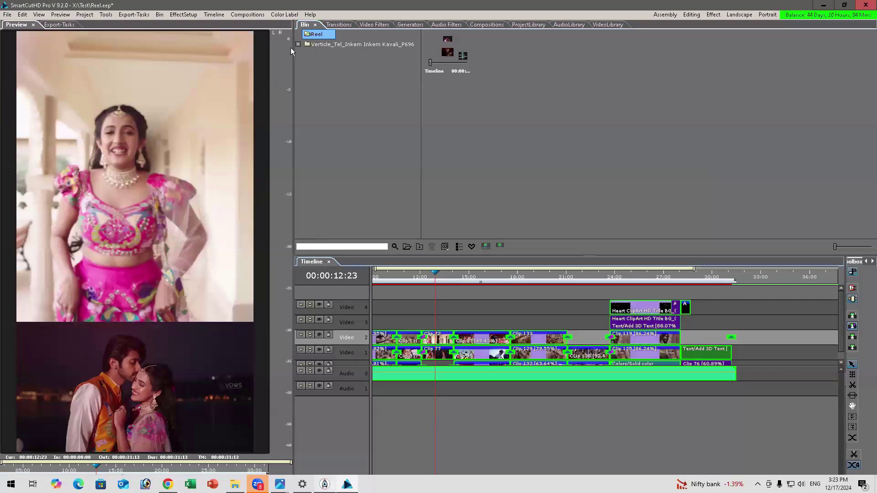
left_click(298, 44)
key("Down")
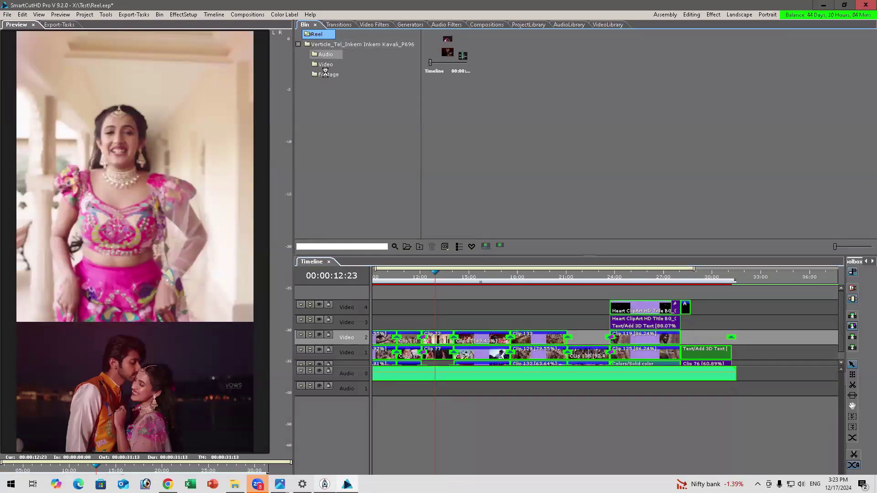
left_click(326, 64)
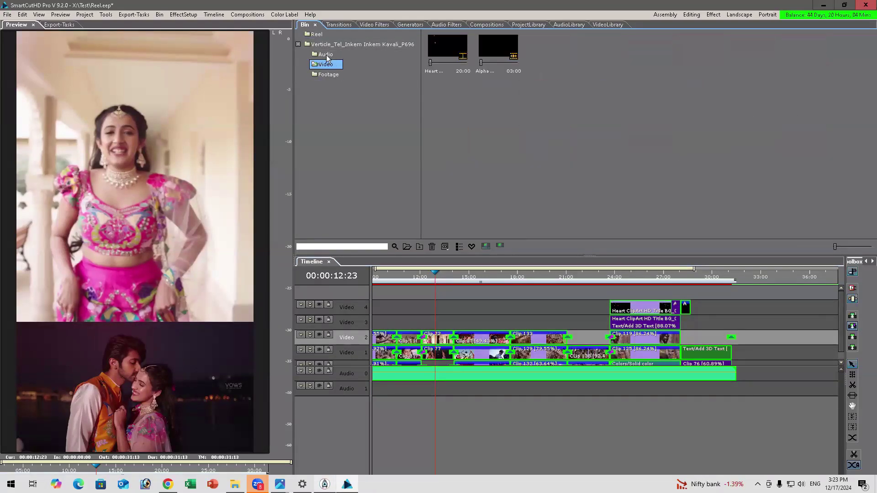
left_click(328, 74)
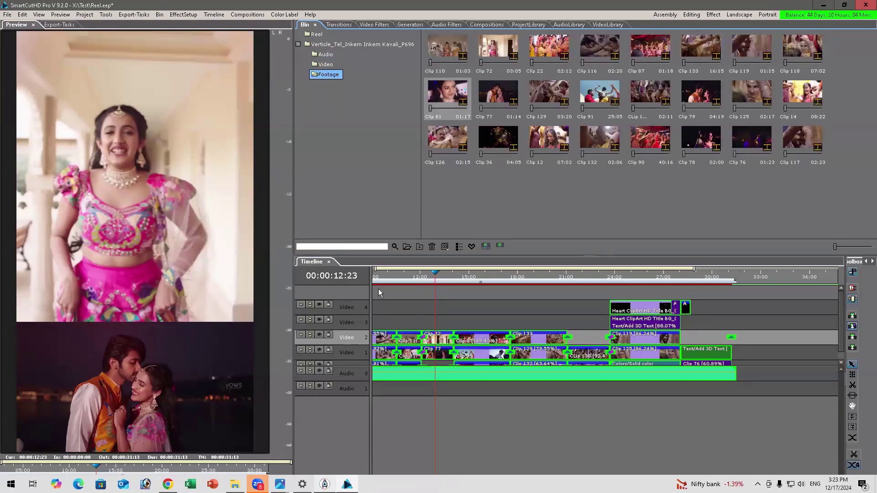
Step: Place the playhead at 00:00:01:09 and sort the Footage clips in the bin by timeline time
left_click(402, 271)
key("Home")
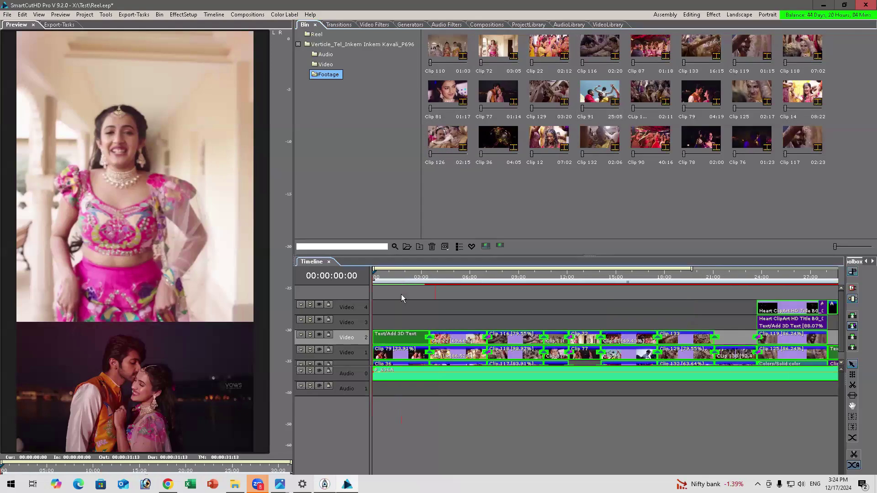
left_click(395, 272)
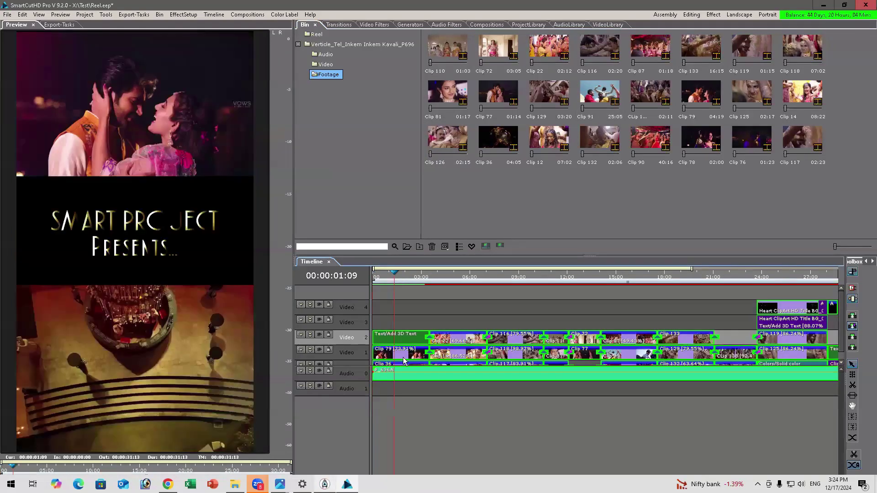
right_click(478, 181)
mouse_move(497, 208)
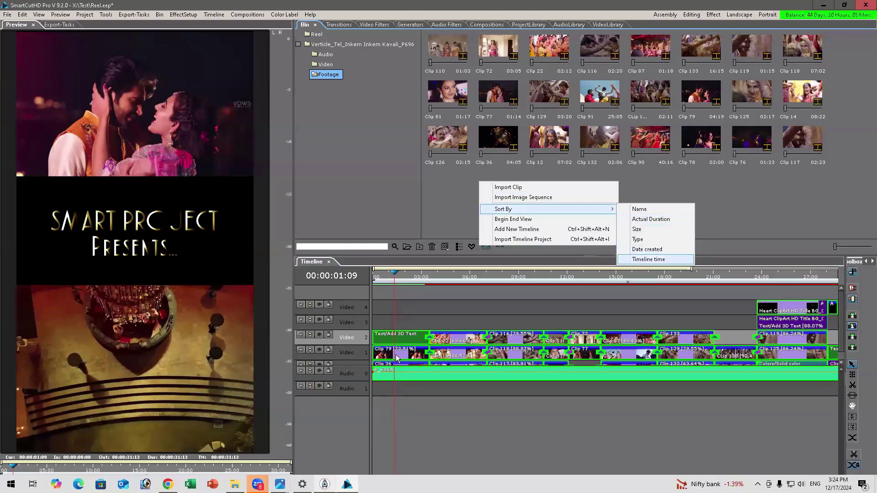
key("Return")
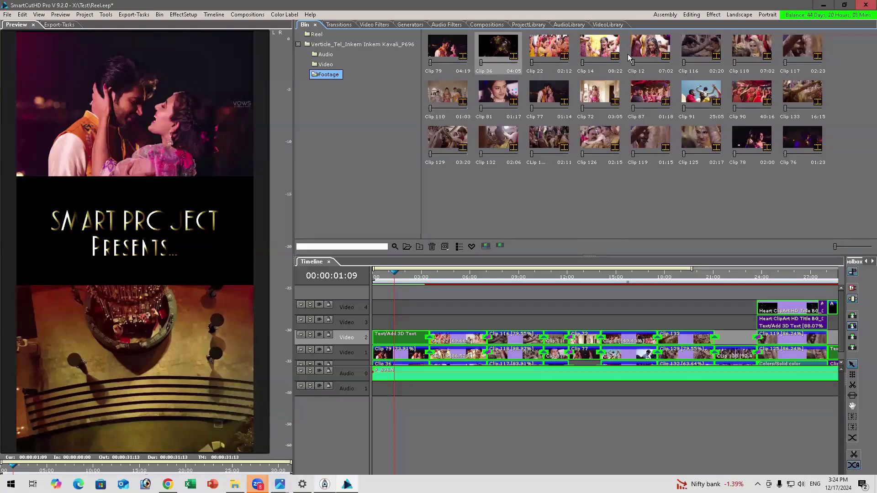
Step: Using the Assembly workspace, replace Clip 79 with 0V4A7003 from the Reels Footgae folder on X: and check the result at 00:00:01:00
left_click(443, 55)
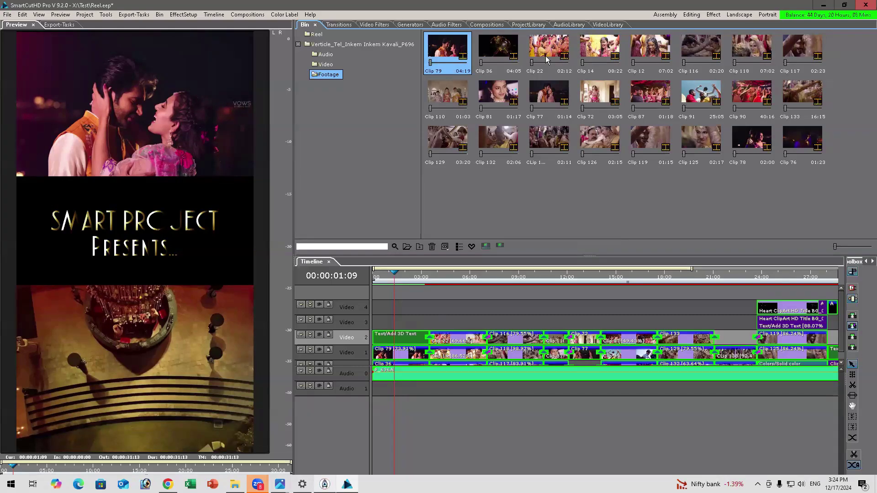
left_click(666, 15)
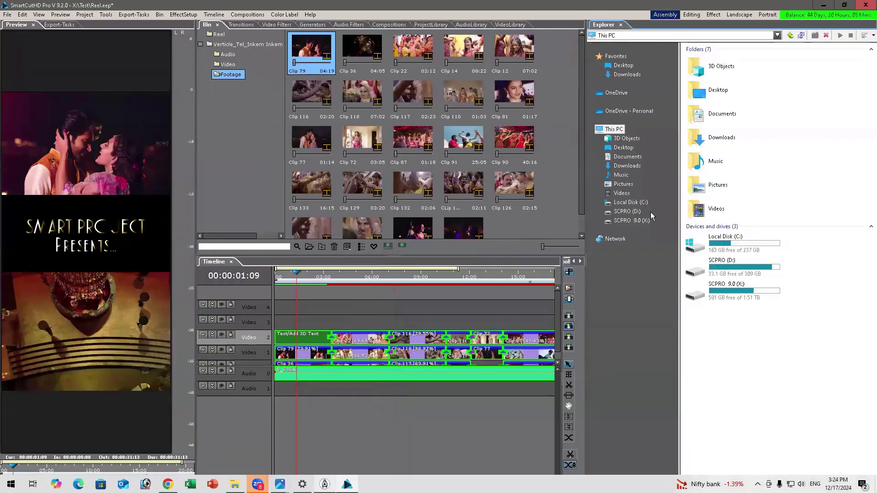
left_click(636, 220)
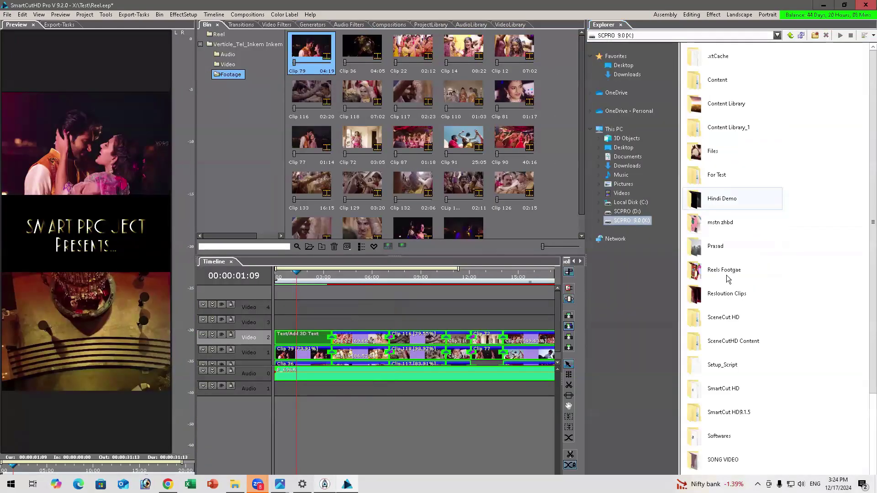
double_click(725, 270)
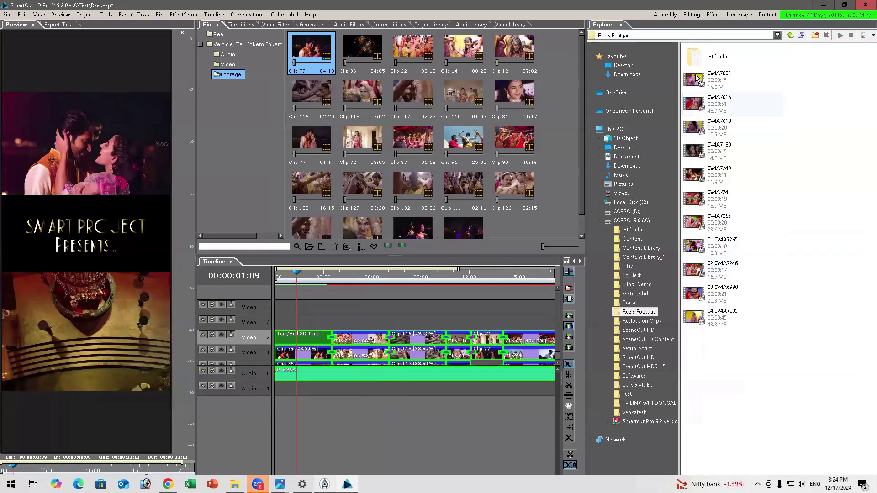
left_click(699, 81)
left_click_drag(695, 79, 317, 51)
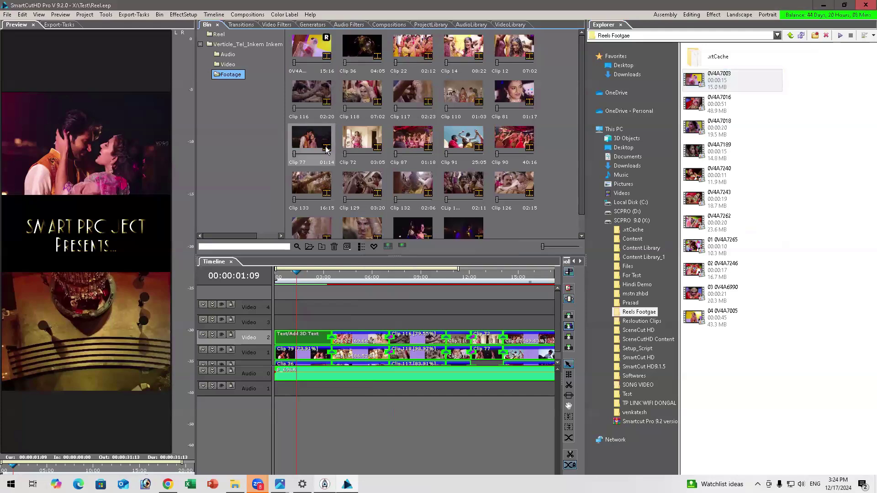
left_click(293, 277)
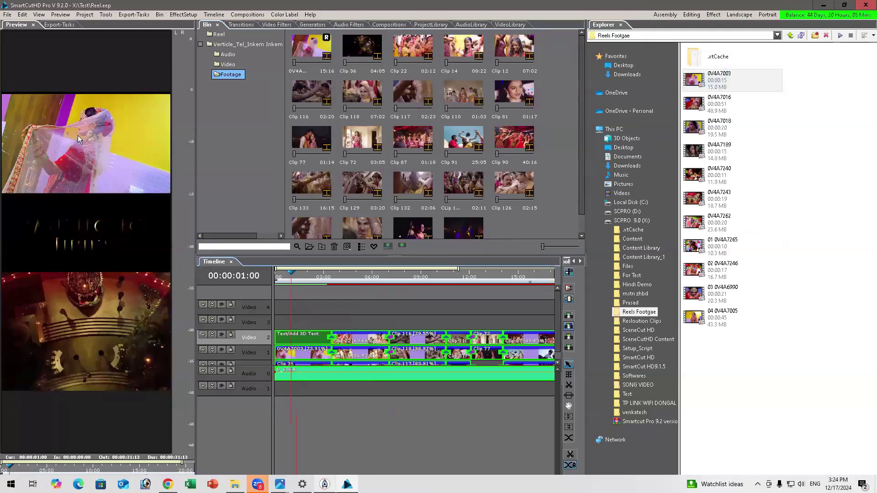
Step: Replace the Footage clips from Clip 36 onward with files 0V4A7016 through 04 0V4A7005 from the Reels Footgae folder
left_click(366, 56)
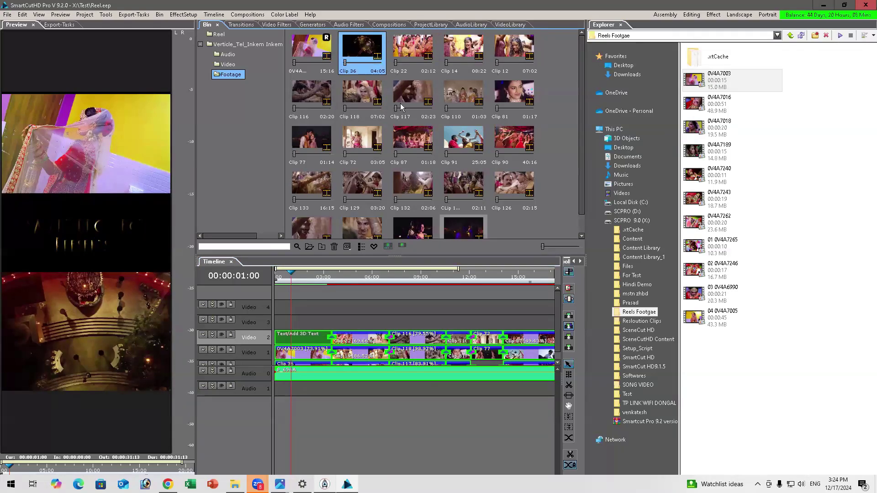
key("shift+End")
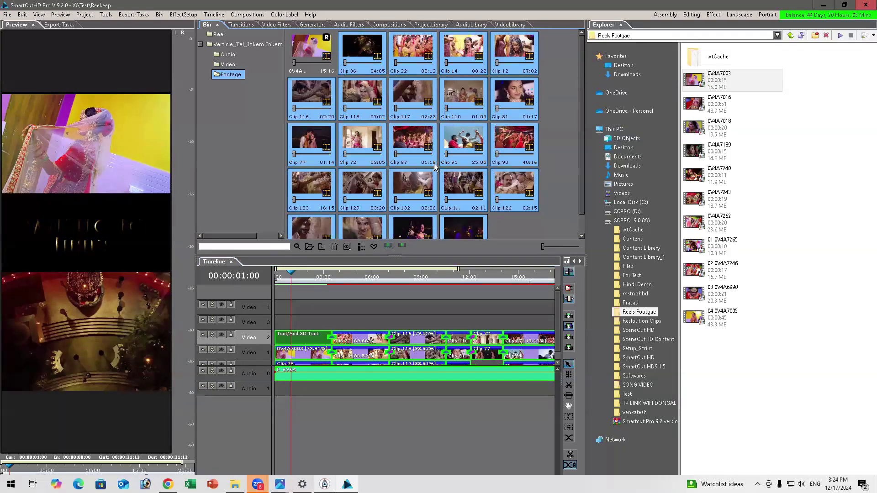
left_click(714, 106)
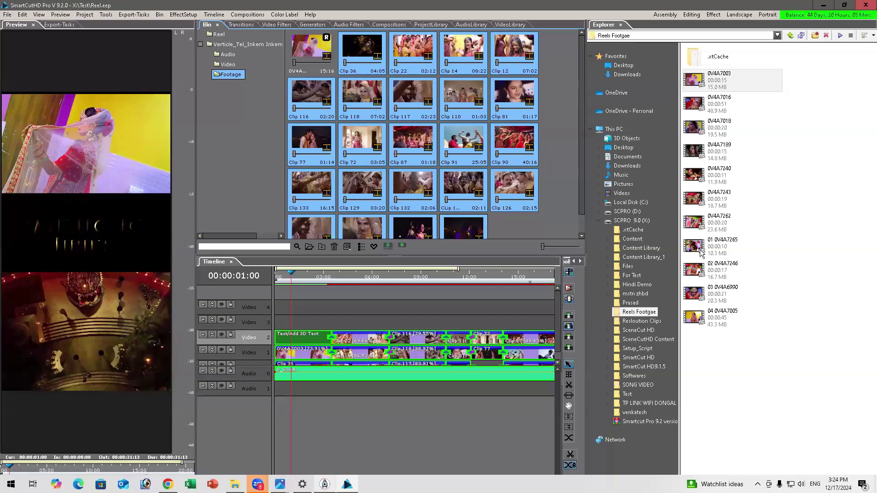
left_click(711, 318, "shift")
left_click_drag(715, 110, 370, 54)
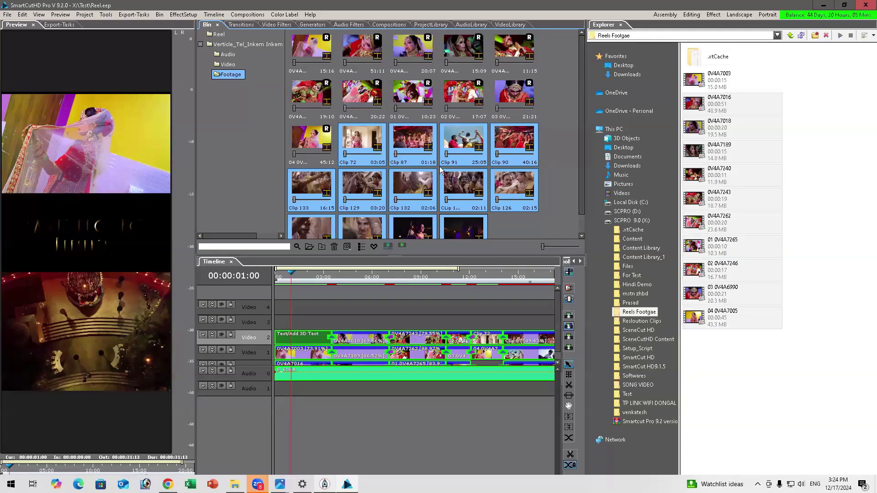
Step: Replace the Footage clips from Clip 72 onward with files 0V4A7016 through 04 0V4A7005, then play the reel and check 00:00:04:18
left_click(702, 119)
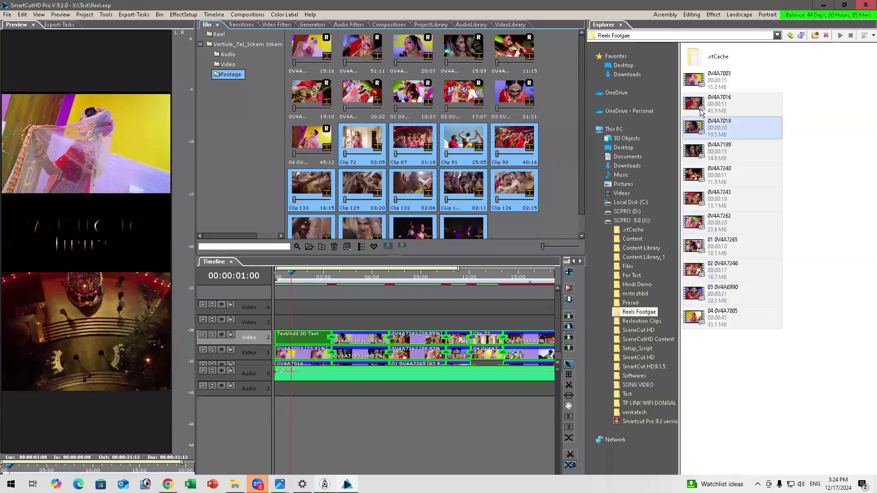
left_click_drag(704, 119, 467, 186)
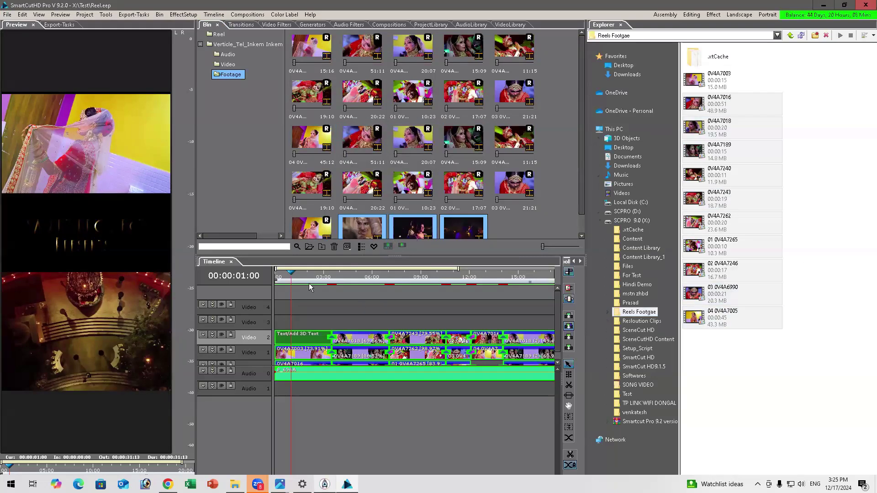
left_click_drag(300, 278, 304, 276)
key("space")
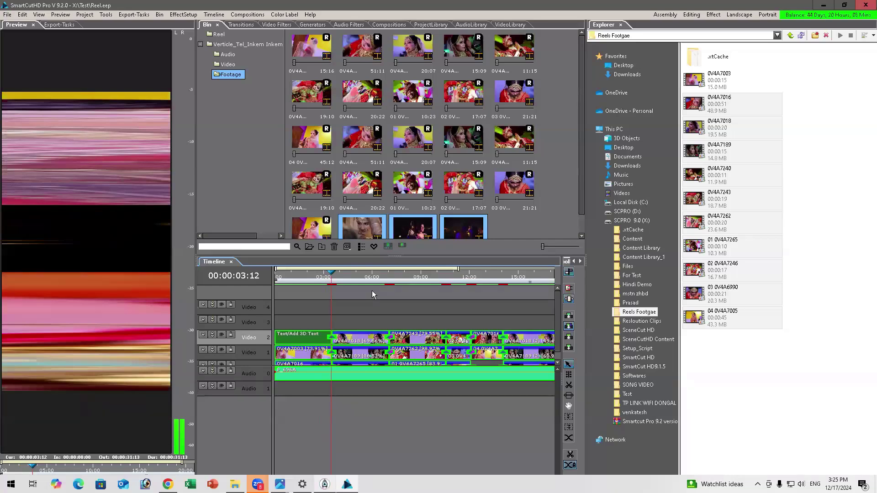
left_click(352, 280)
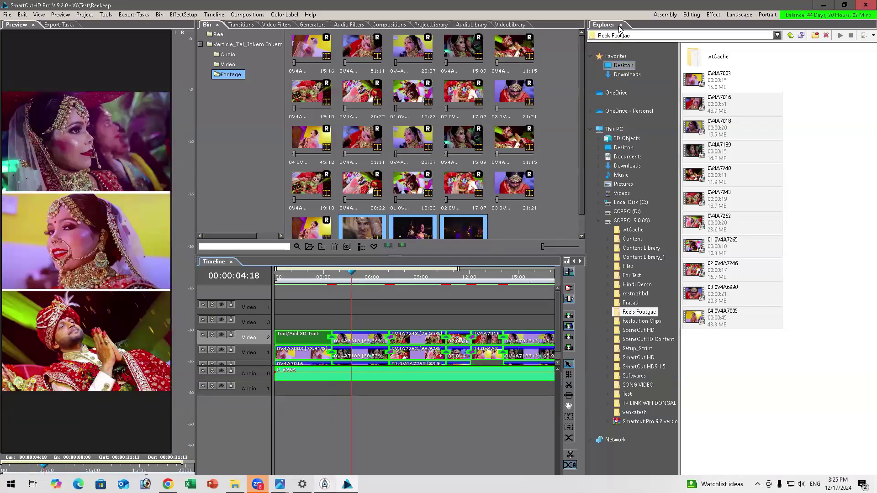
Step: Close the Explorer panel, open the timeline's export settings, and examine the file format and video stream details
left_click(620, 25)
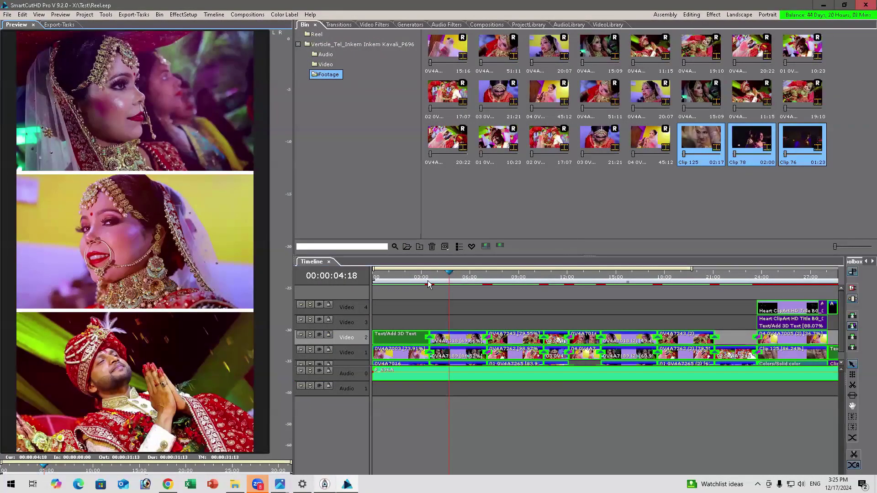
right_click(429, 284)
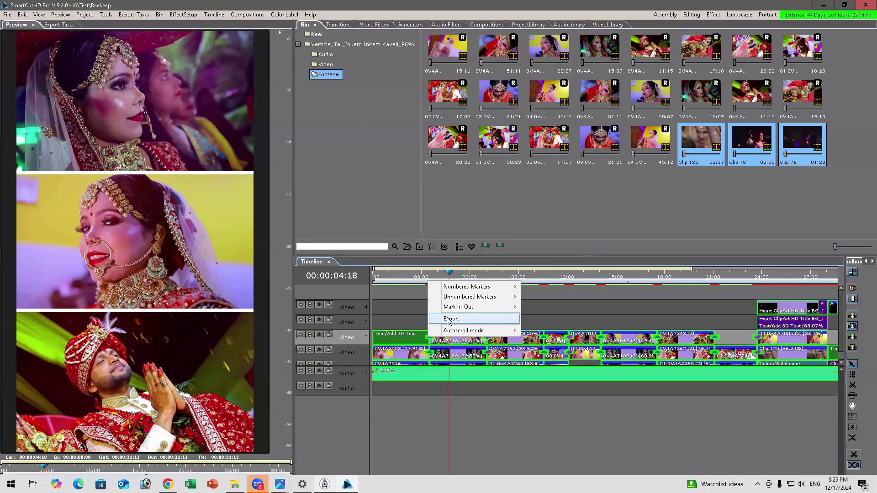
left_click(448, 320)
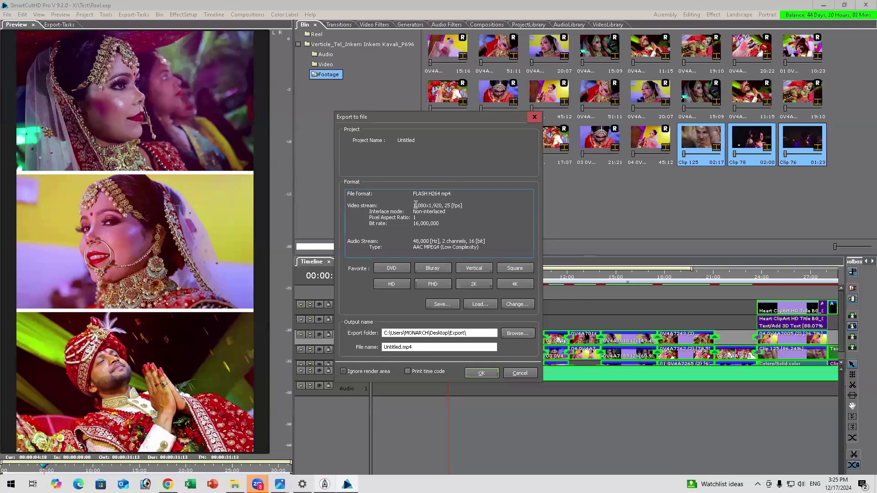
left_click_drag(414, 205, 451, 205)
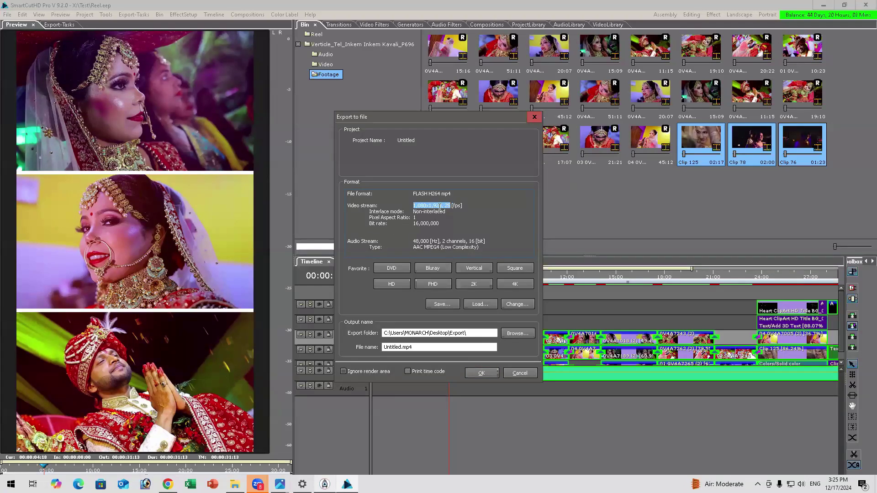
left_click_drag(441, 193, 454, 197)
left_click(456, 197)
Step: Set a target file size of 40 MB in the H264 export format
left_click(513, 304)
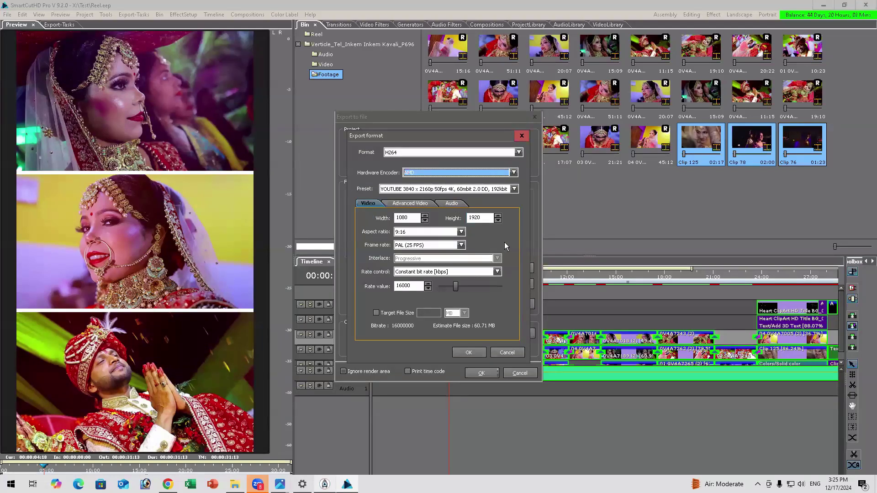
left_click(393, 315)
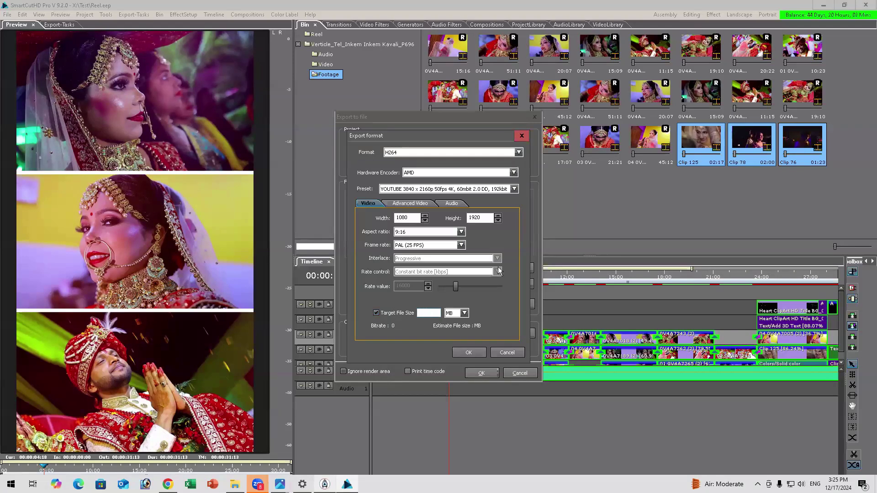
type("40")
left_click(469, 352)
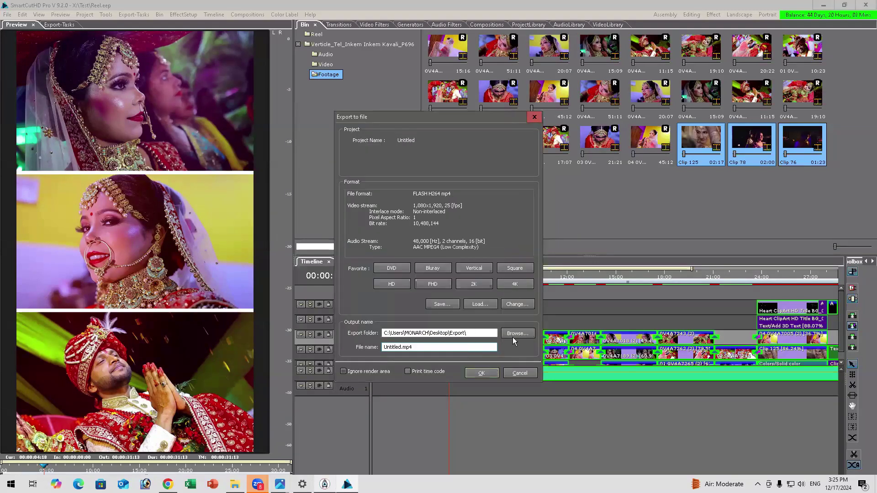
Step: Set the export format's frame rate to 30 FPS and check the updated format summary
left_click(518, 304)
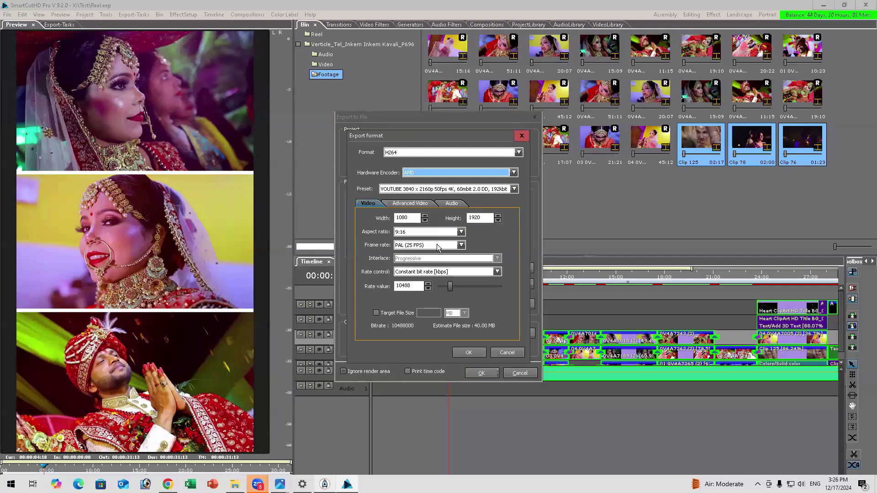
left_click(437, 246)
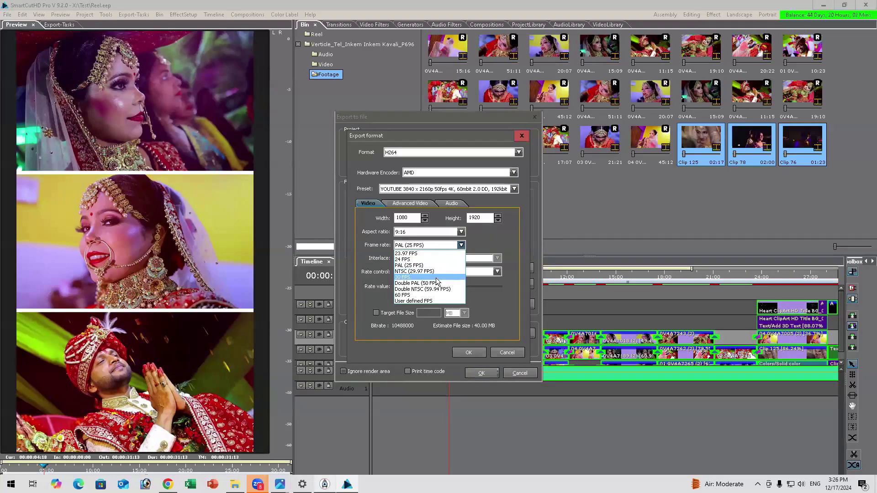
left_click(438, 278)
left_click(475, 354)
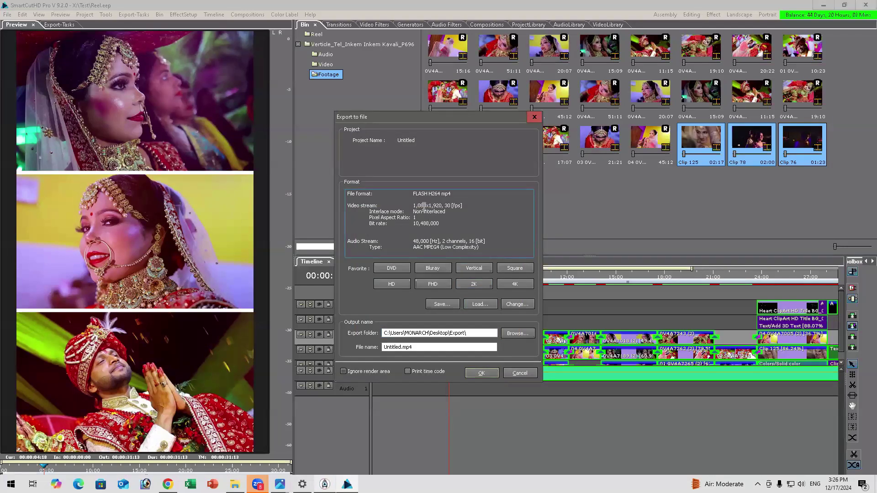
left_click(462, 214)
Step: Save the export settings as an XML file named 30FPS_ve in the Files folder on X:
left_click(439, 305)
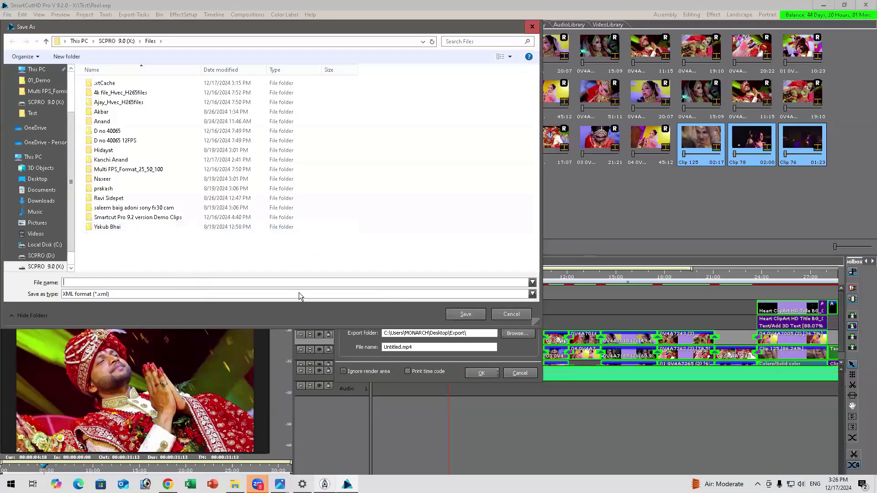
left_click(290, 283)
type("3")
type("S_ve")
left_click(466, 314)
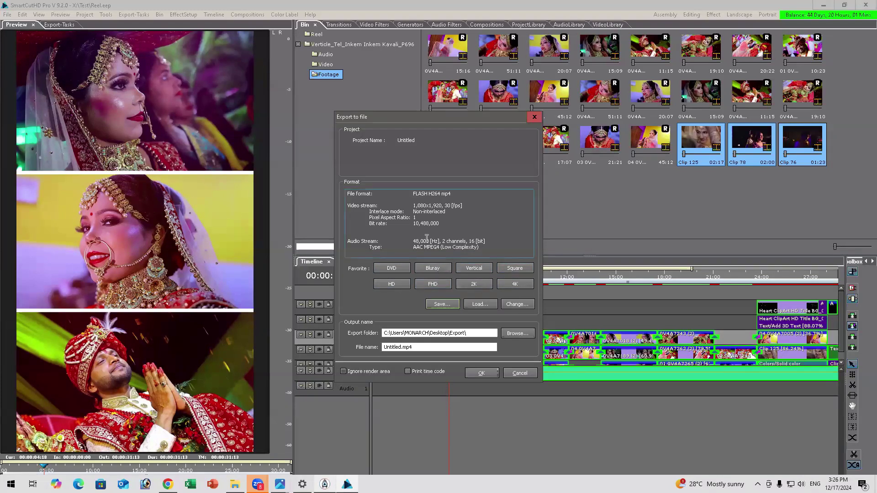
Step: Examine the format details of the DVD, Bluray, Vertical, HD and Square export favorites
left_click(396, 268)
left_click(428, 267)
left_click(468, 269)
left_click(397, 271)
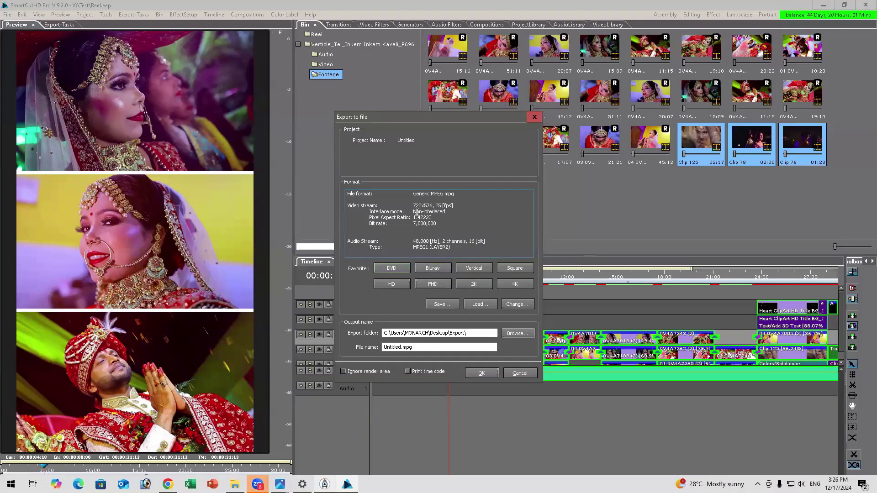
left_click(428, 269)
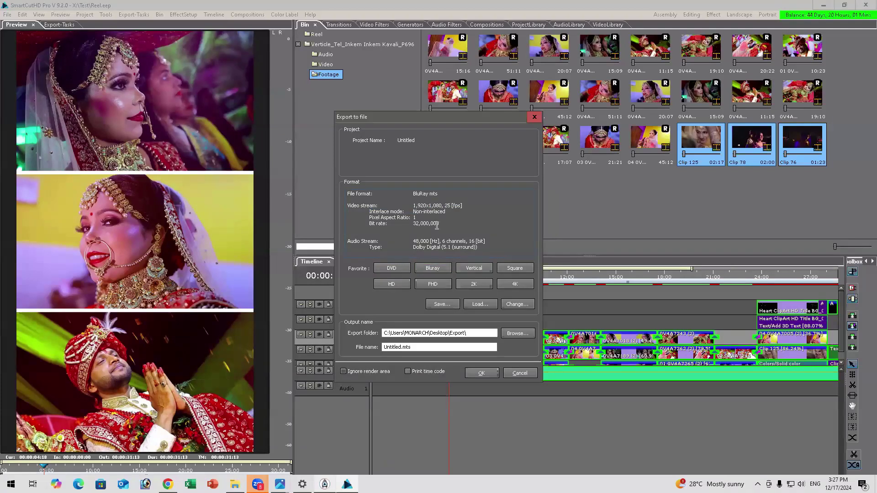
key("space")
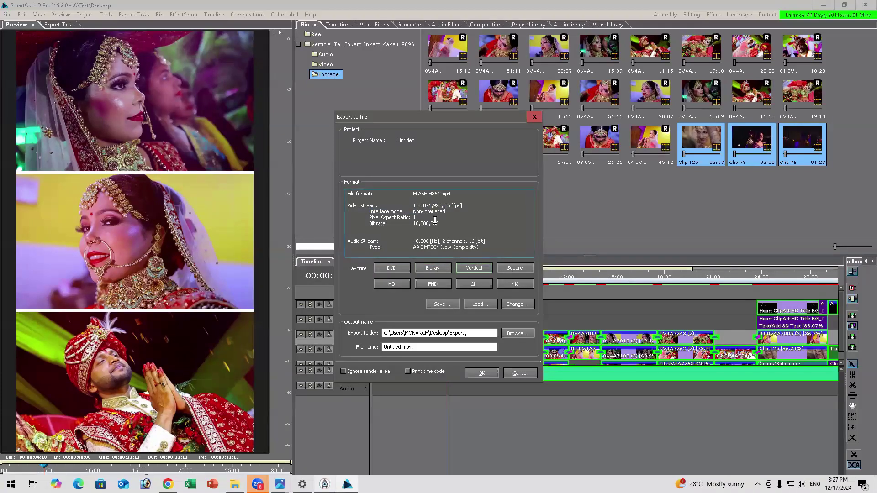
left_click(432, 269)
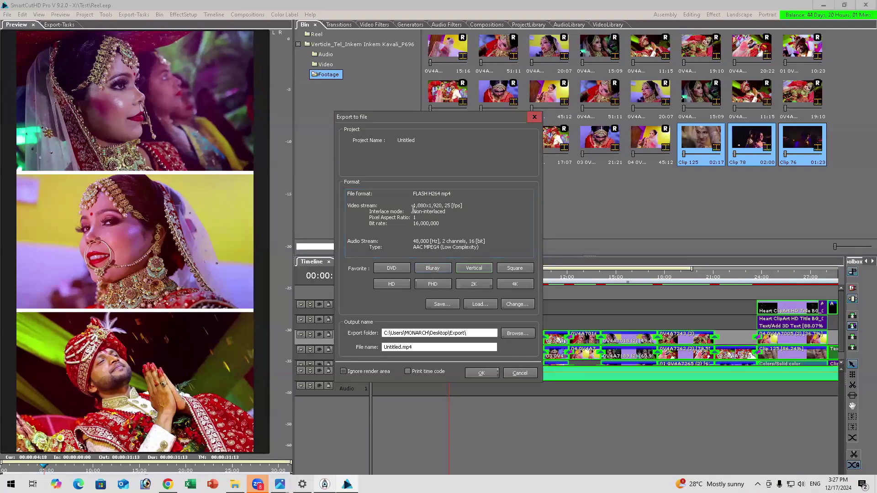
left_click(402, 281)
left_click(474, 269)
left_click(503, 268)
Step: Choose the Vertical export favorite and set its frame rate to Double PAL (50 FPS)
left_click(465, 269)
key("Return")
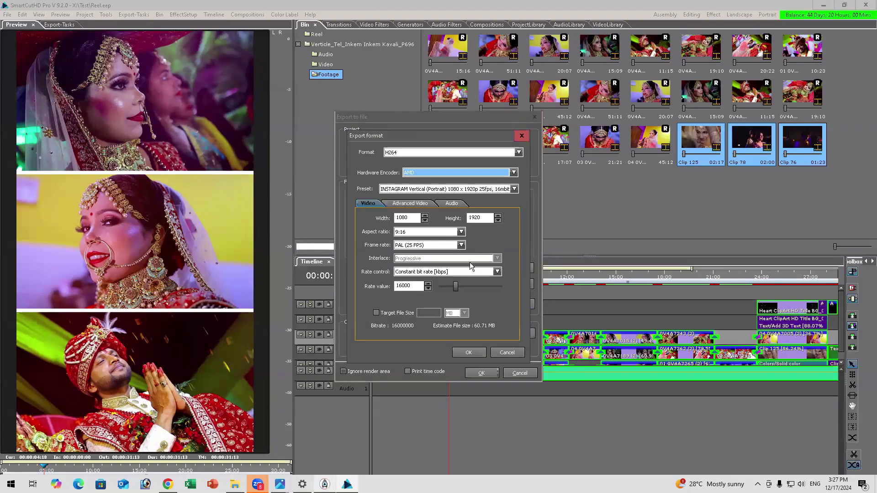
left_click(461, 246)
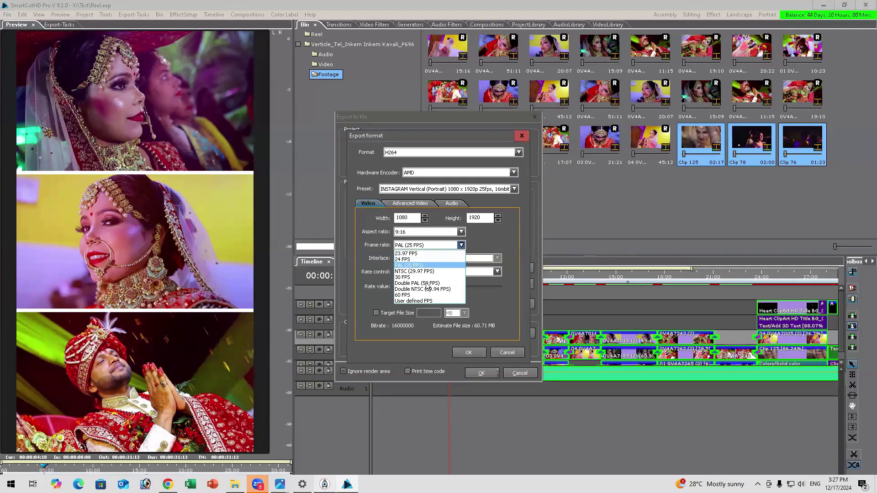
left_click(427, 284)
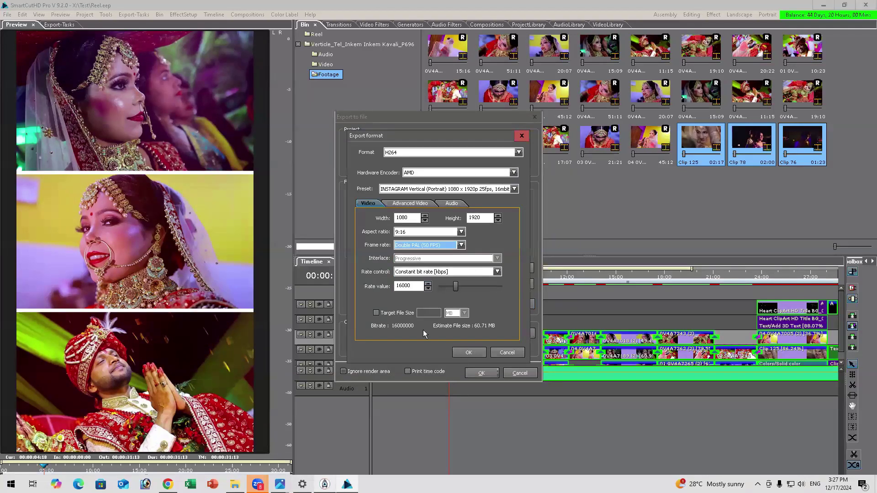
left_click(461, 352)
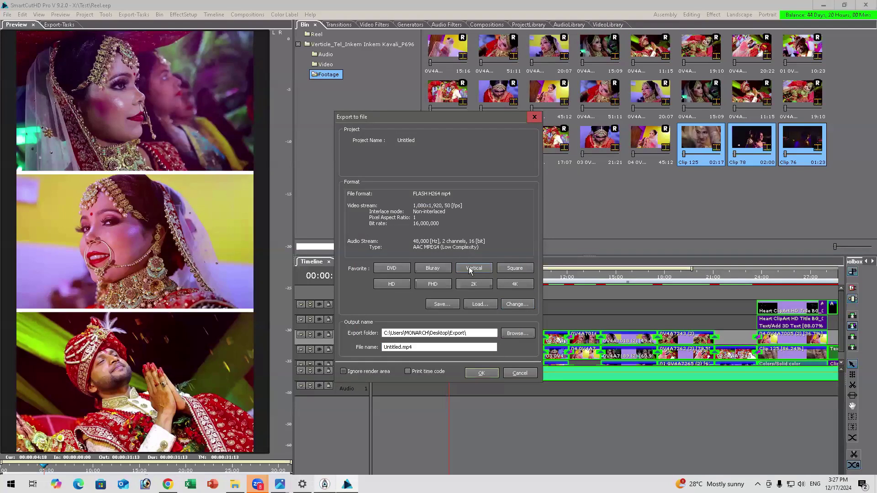
Step: Store the current 1080x1920 50 fps settings in the Vertical favorite and recall it to check the video stream
right_click(471, 268)
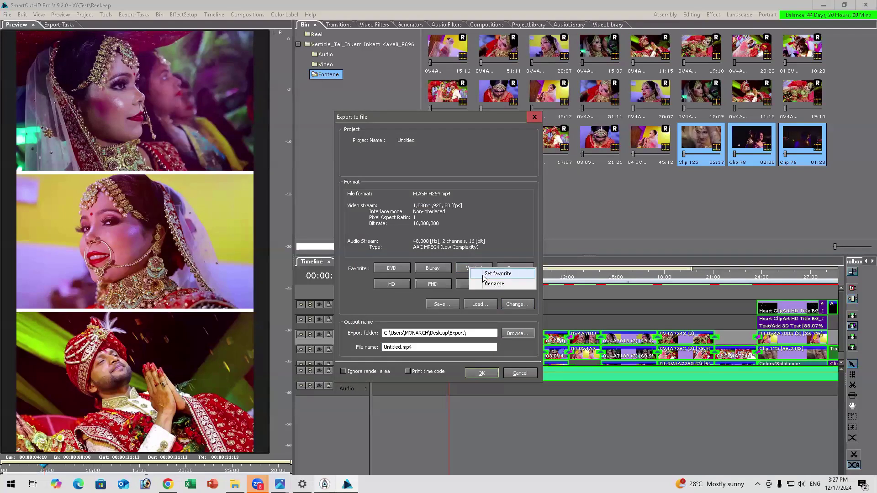
left_click(484, 274)
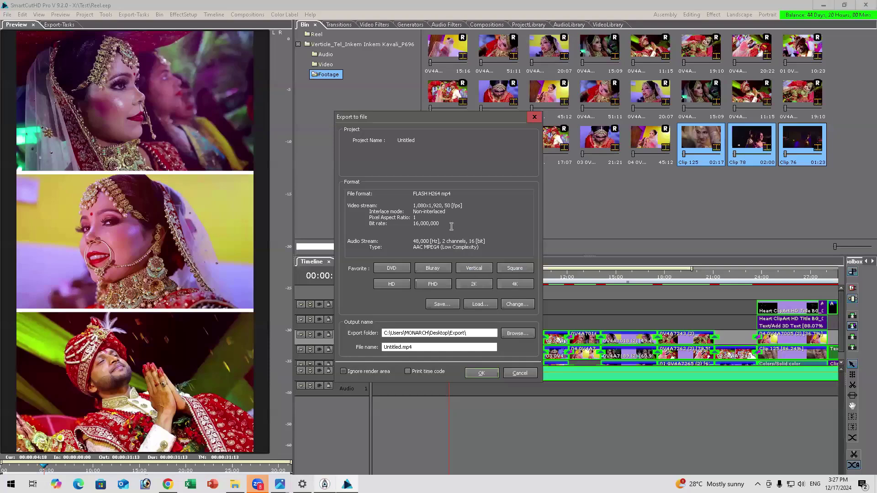
left_click(478, 268)
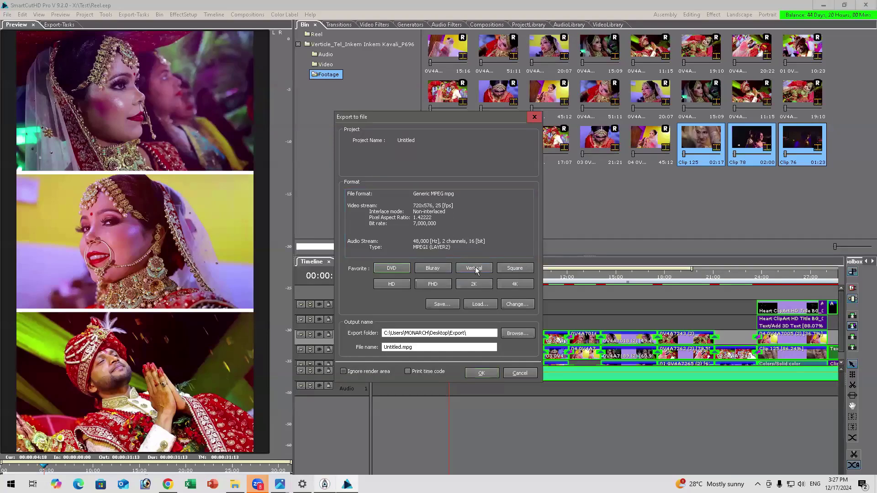
left_click_drag(416, 218, 461, 206)
left_click(461, 207)
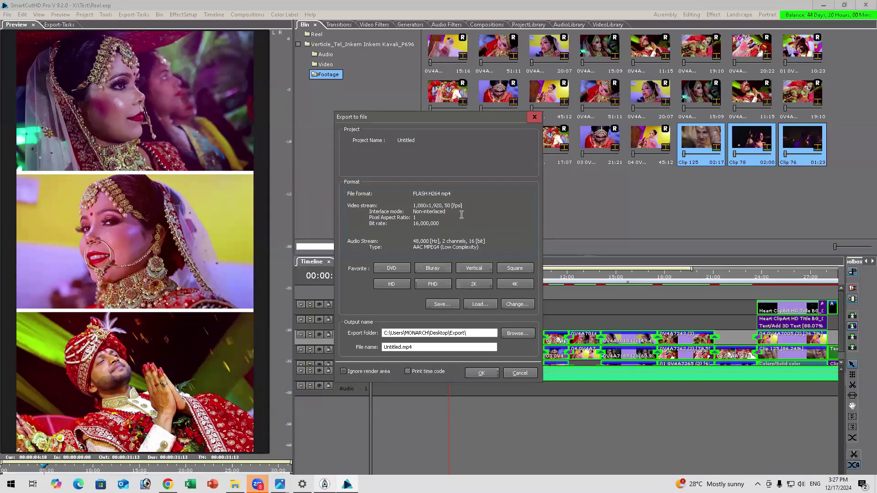
Step: Rename the Vertical export favorite as Vertrical_50FP and recall it to check its settings
right_click(472, 271)
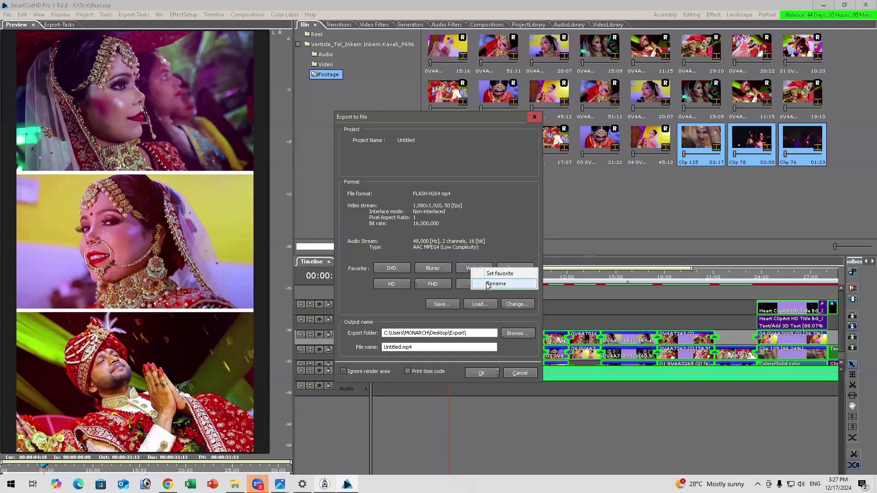
left_click(488, 285)
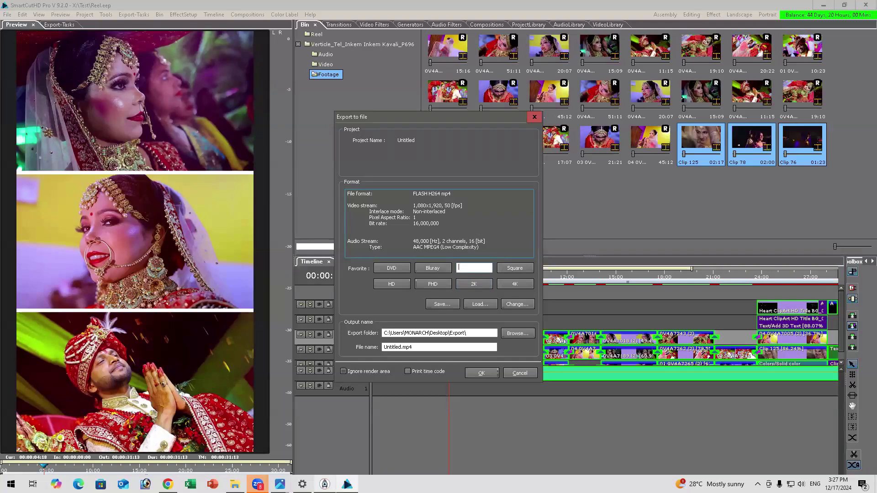
type("Vertrical_50FP")
key("Return")
left_click(429, 269)
left_click(481, 269)
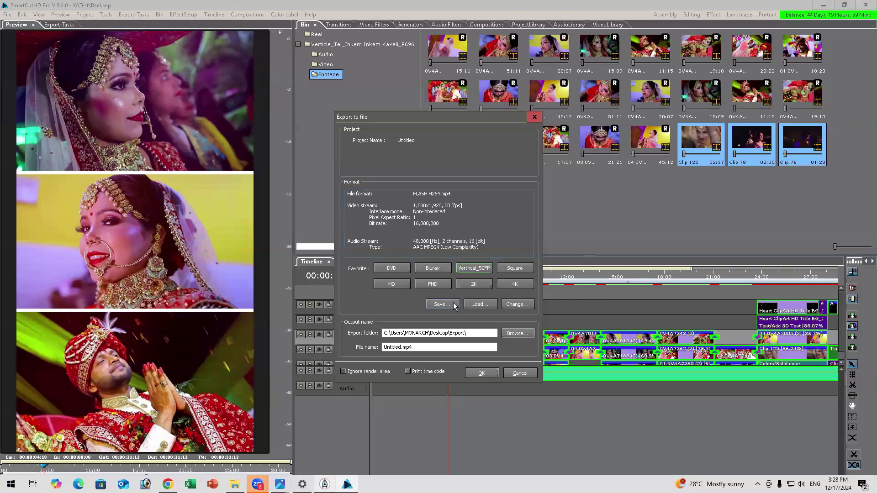
Step: Load the 30FPS_ve export settings, name the output file ver_re, and start the export
left_click(474, 305)
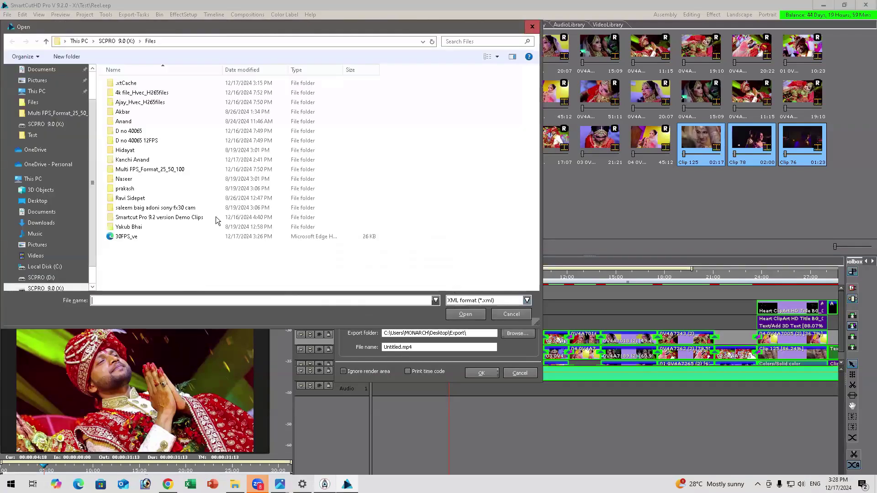
double_click(127, 242)
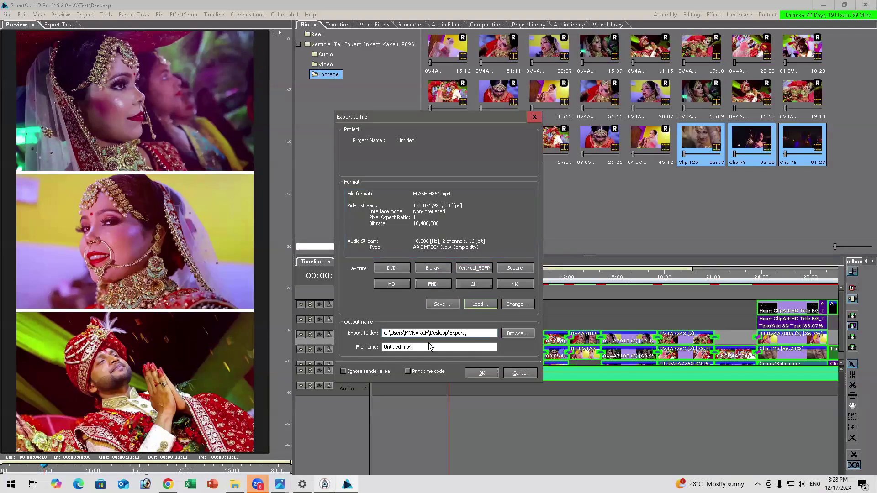
left_click_drag(419, 348, 357, 343)
type("ver_re")
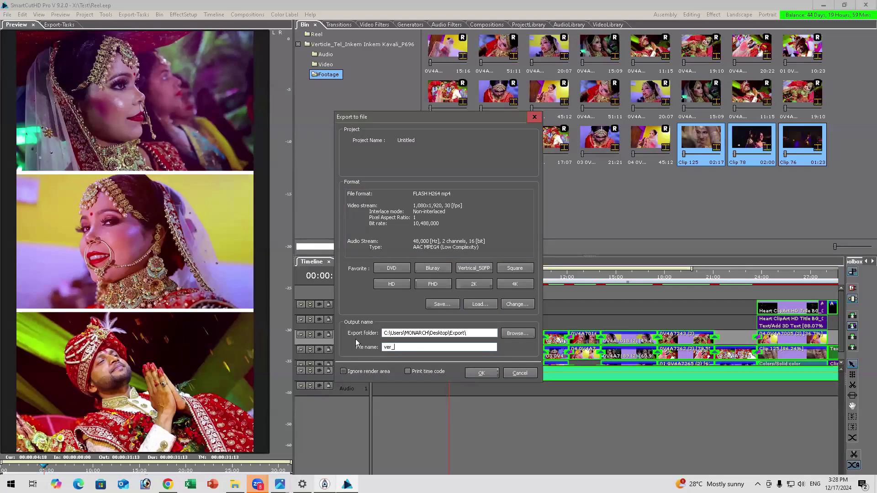
left_click(481, 373)
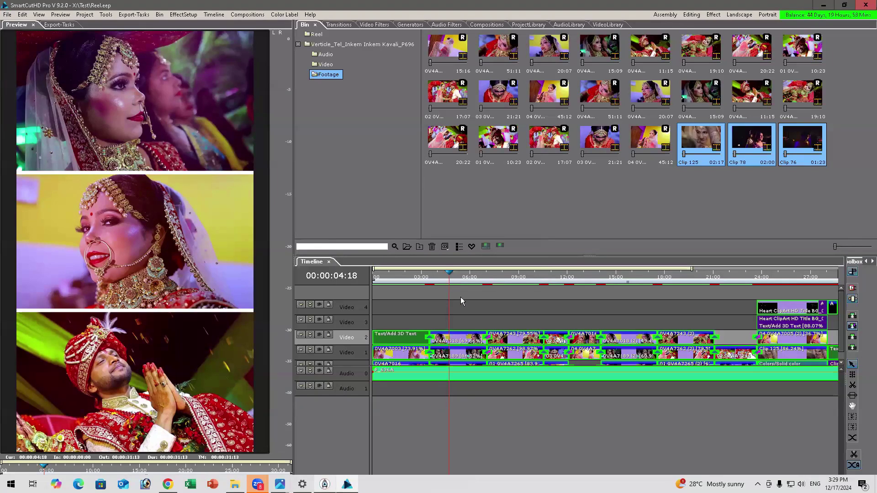
Step: Open the timeline's export settings and decline the Zoom recording request
right_click(451, 280)
left_click(474, 322)
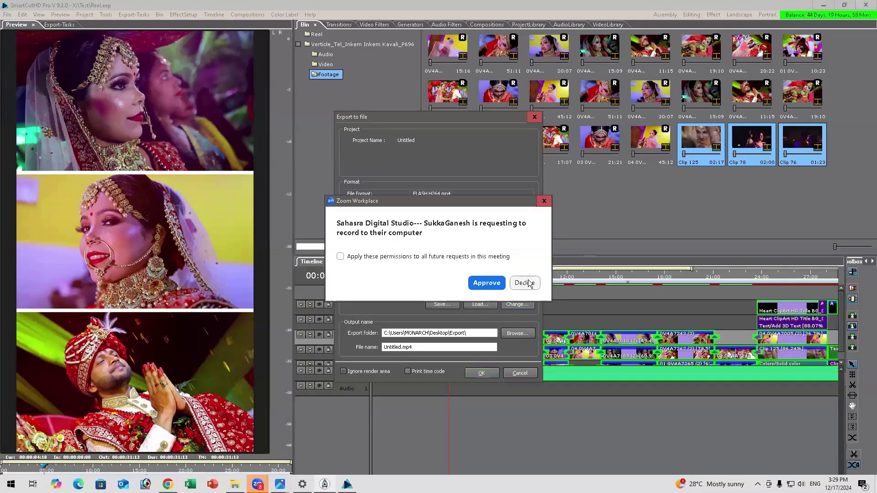
left_click(525, 283)
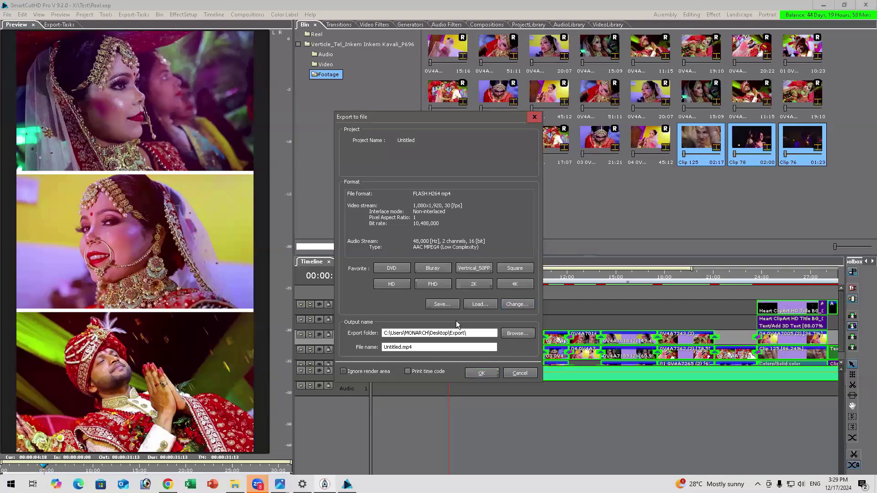
Step: Set the export format's target file size to 40 MB and its frame rate to PAL (25 FPS)
left_click(513, 306)
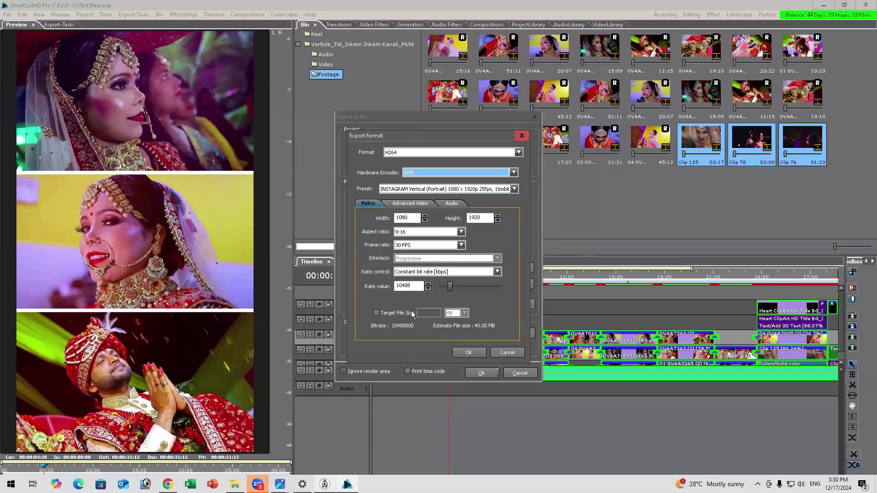
left_click(395, 314)
left_click(430, 314)
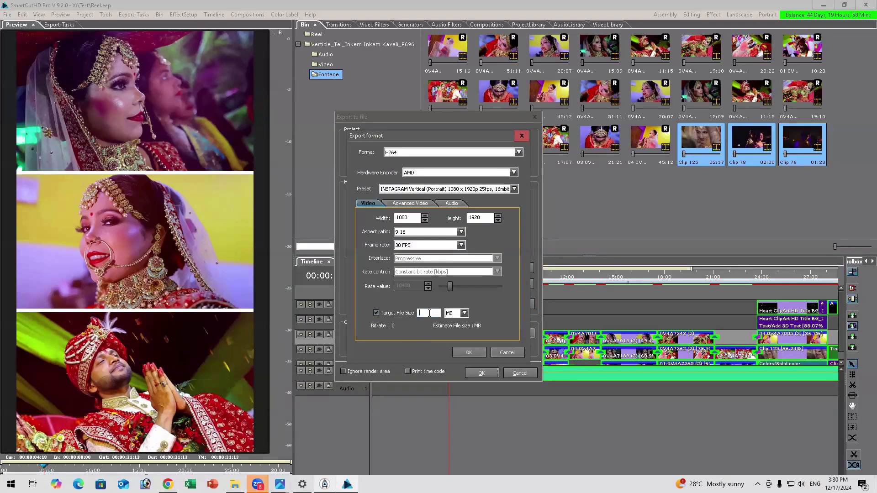
type("40")
left_click(416, 246)
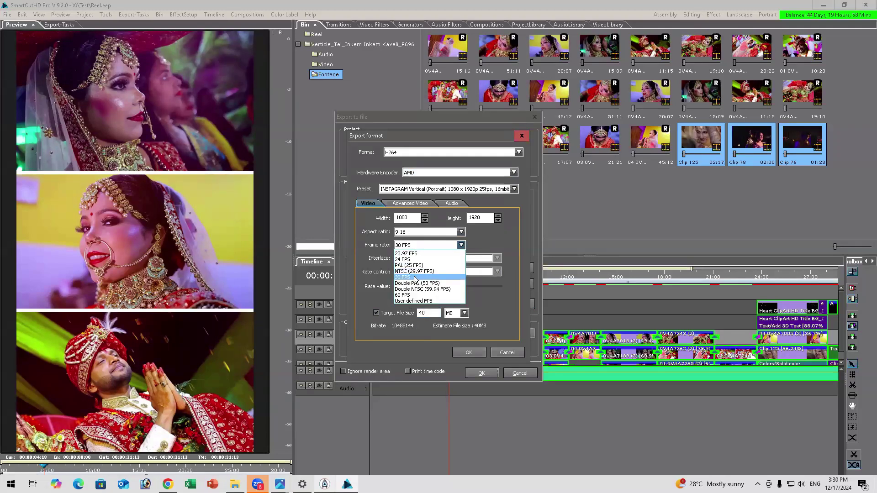
left_click(416, 265)
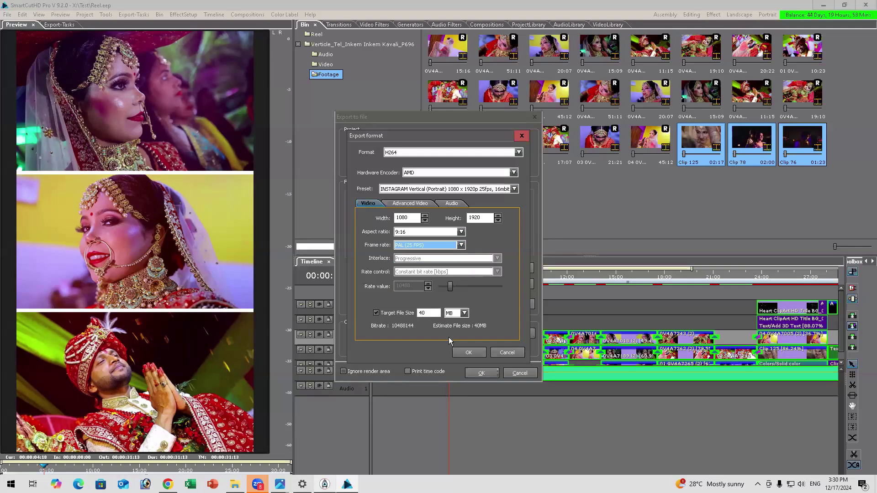
left_click(457, 351)
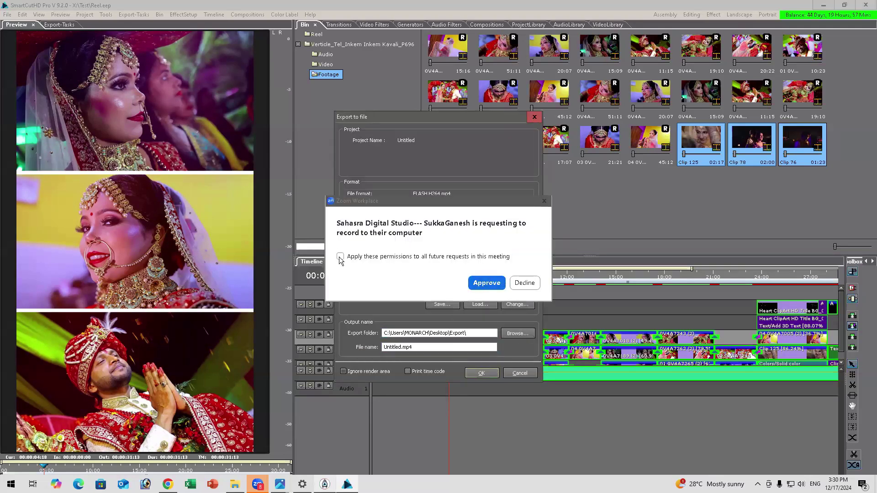
Step: Decline the repeated Zoom recording request and apply that choice to all future requests in this meeting
left_click(341, 257)
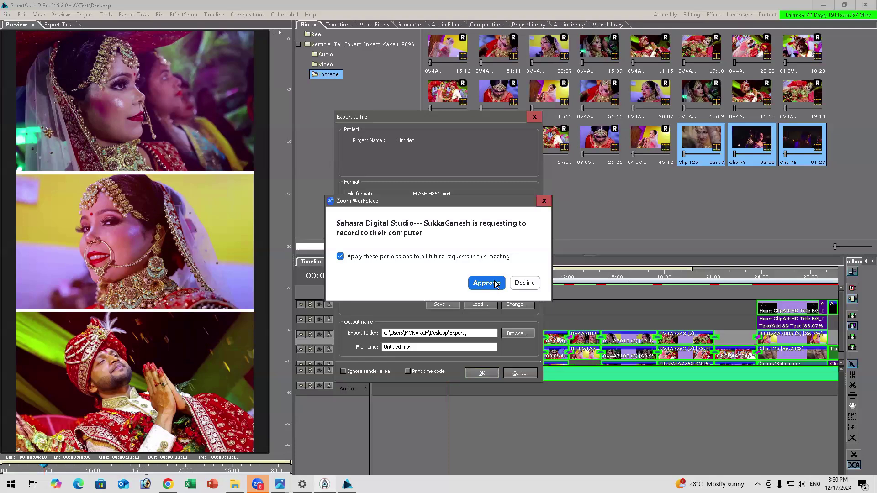
left_click(520, 284)
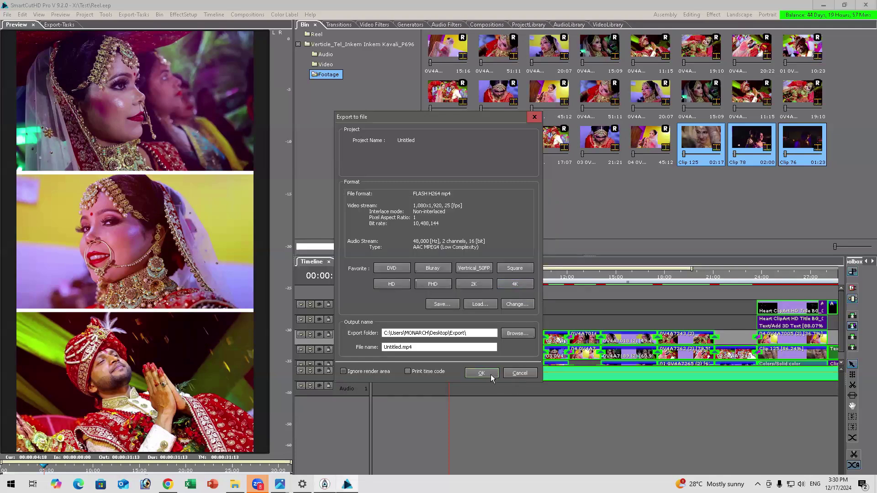
Step: Name the output file Reel_WHST and export the reel to the Export folder
double_click(424, 352)
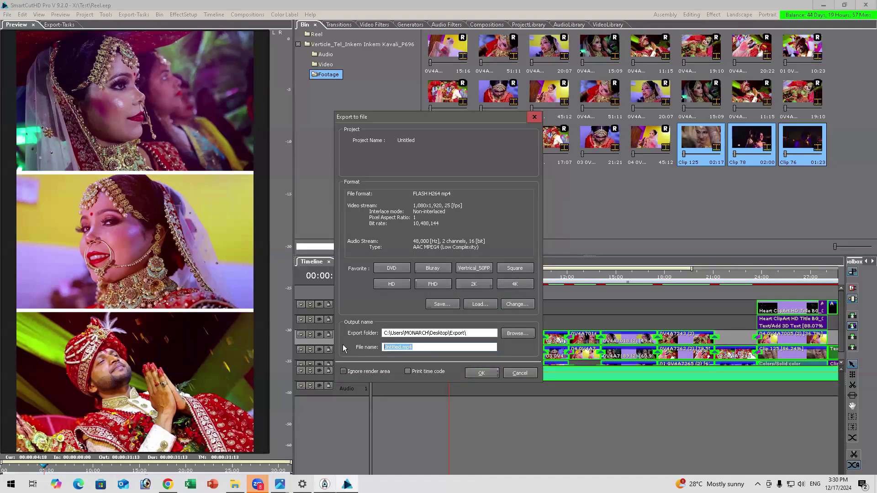
type("Reel_WHST")
left_click(481, 373)
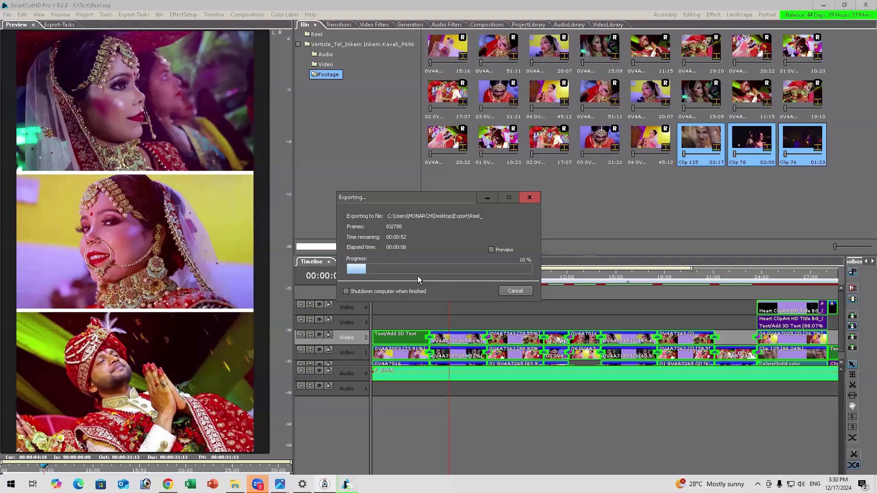
left_click_drag(414, 201, 414, 195)
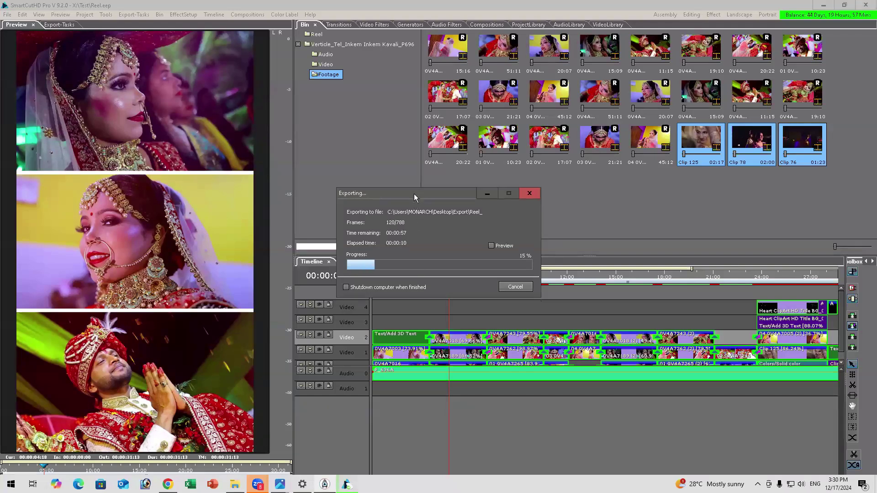
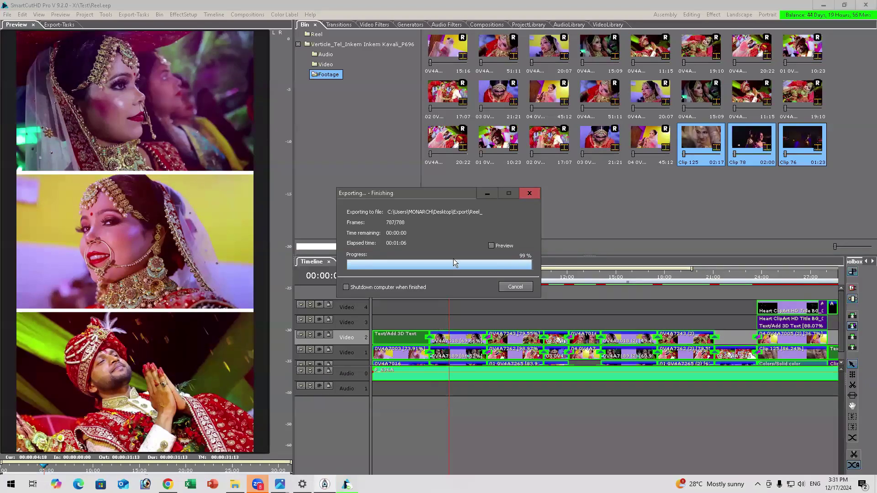
left_click(492, 426)
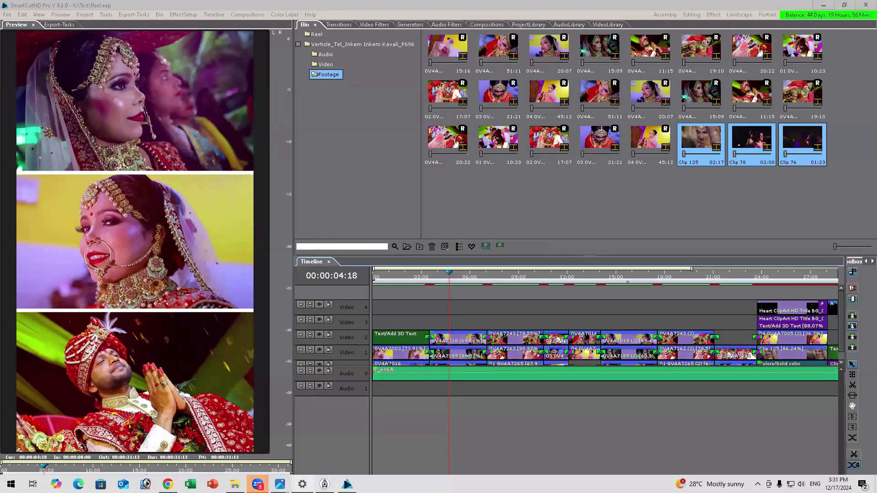
Step: Switch to WhatsApp Web in Chrome and attach the Reel_WHST video from the desktop's Export folder to the open chat
left_click(168, 484)
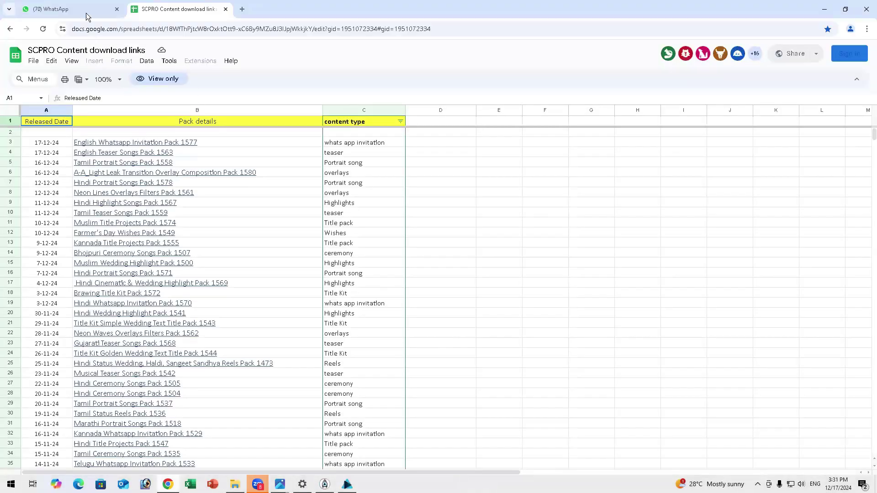
left_click(83, 9)
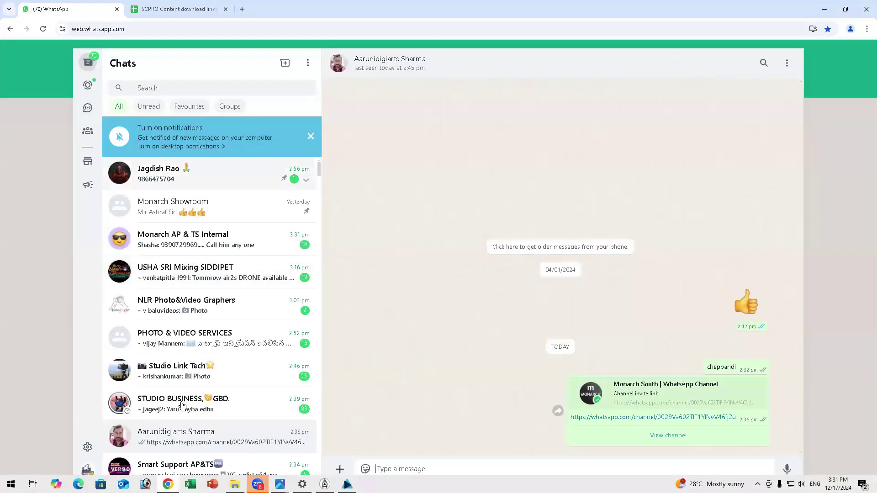
left_click(340, 470)
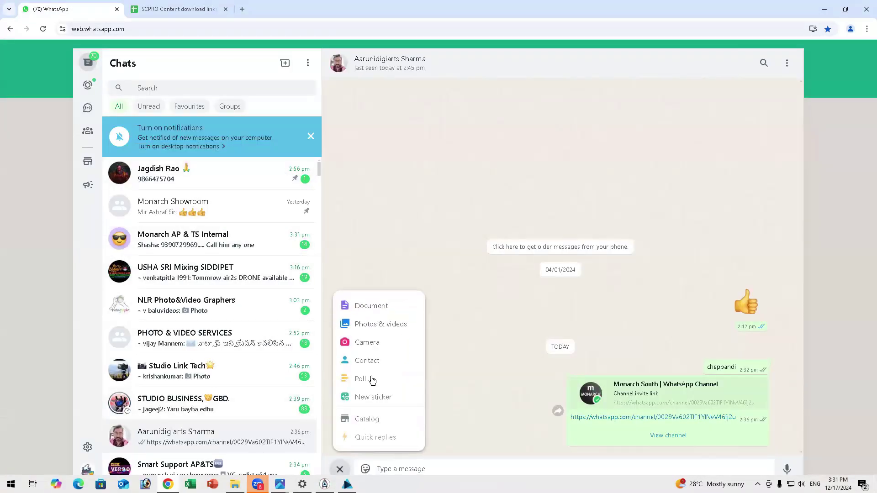
left_click(377, 325)
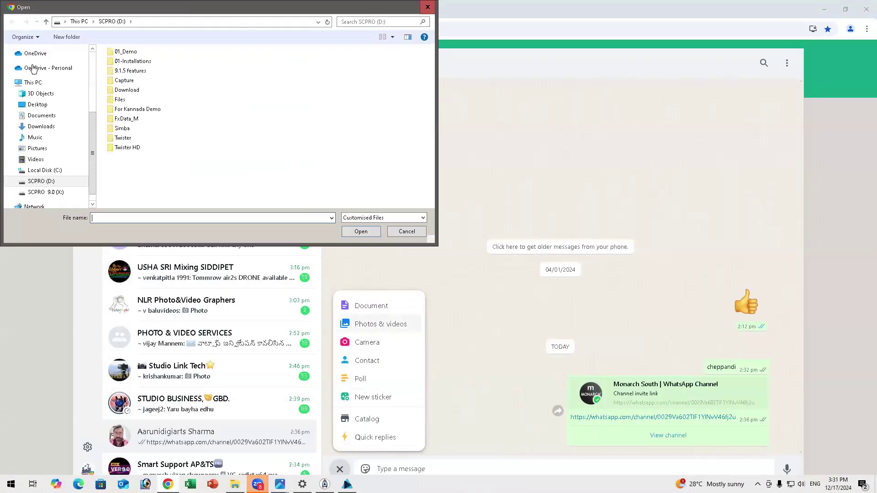
left_click(39, 105)
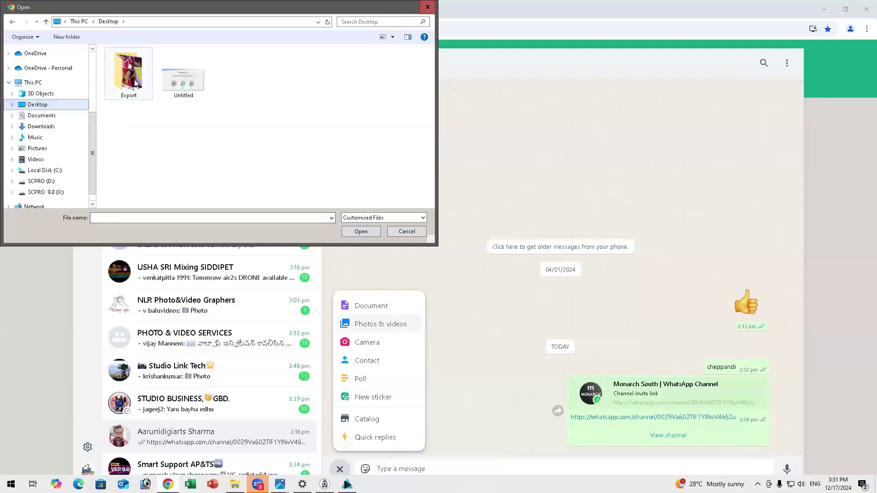
double_click(136, 84)
left_click(136, 83)
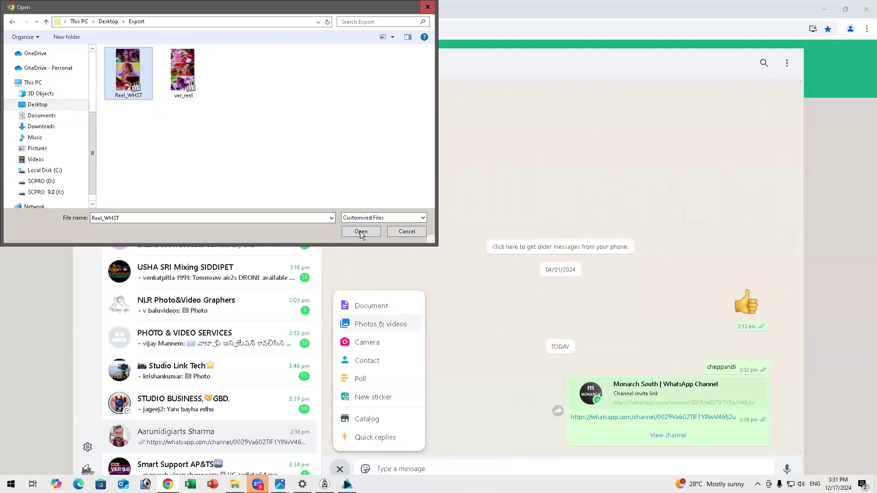
left_click(360, 231)
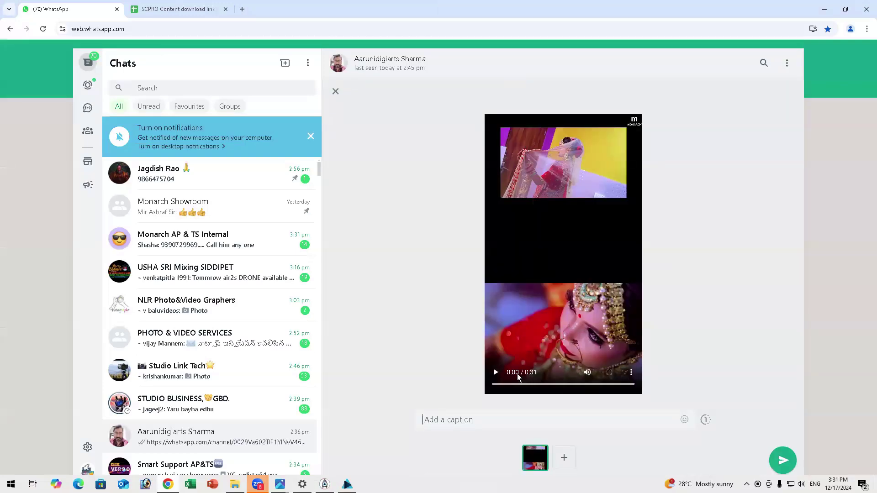
Step: Play the attached reel's preview and send the video to the chat
left_click(496, 372)
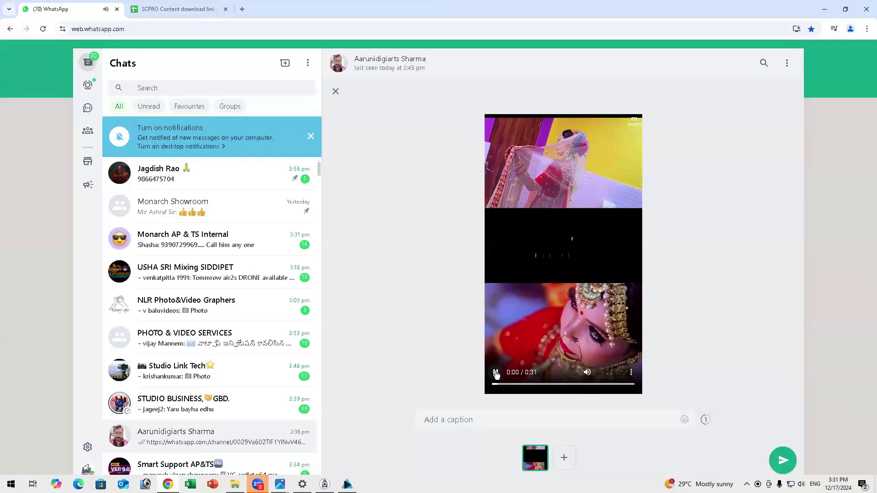
left_click(775, 455)
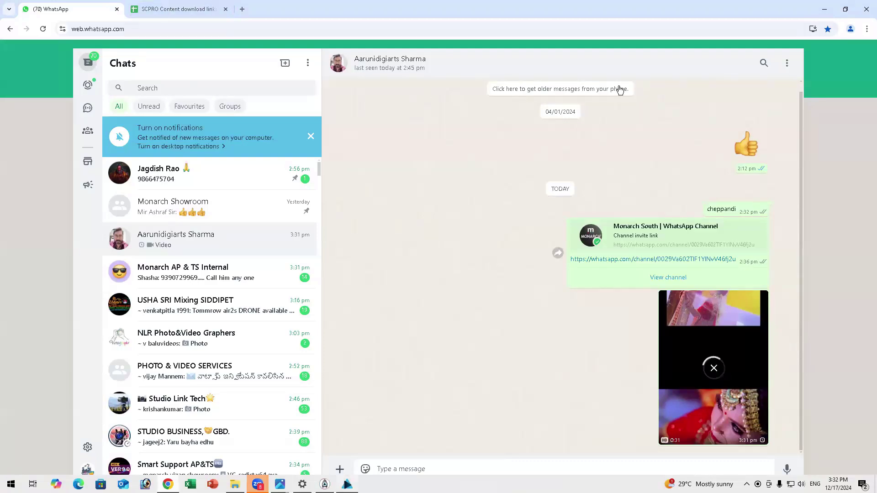
Step: Switch back to SmartCutHD Pro and move the timeline playhead to 00:00:07:22
left_click(347, 484)
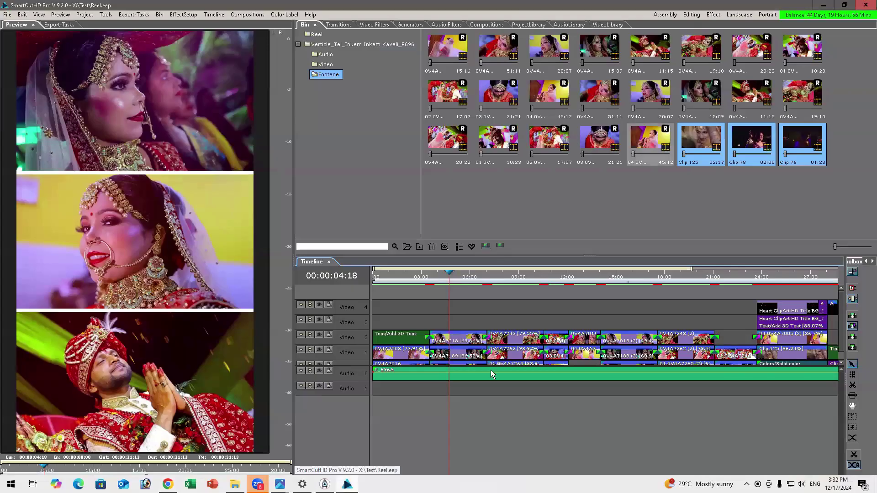
left_click(502, 277)
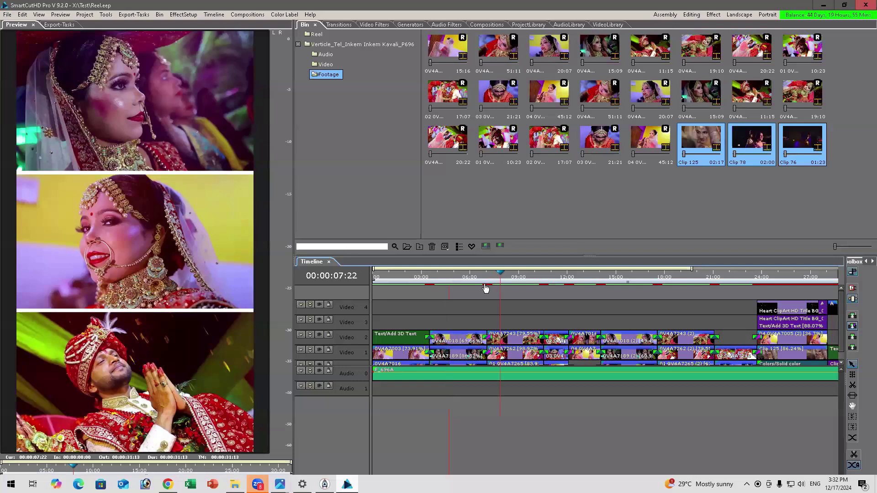
Step: Try the Target File Size option in the timeline's export format settings and cancel the export
right_click(487, 285)
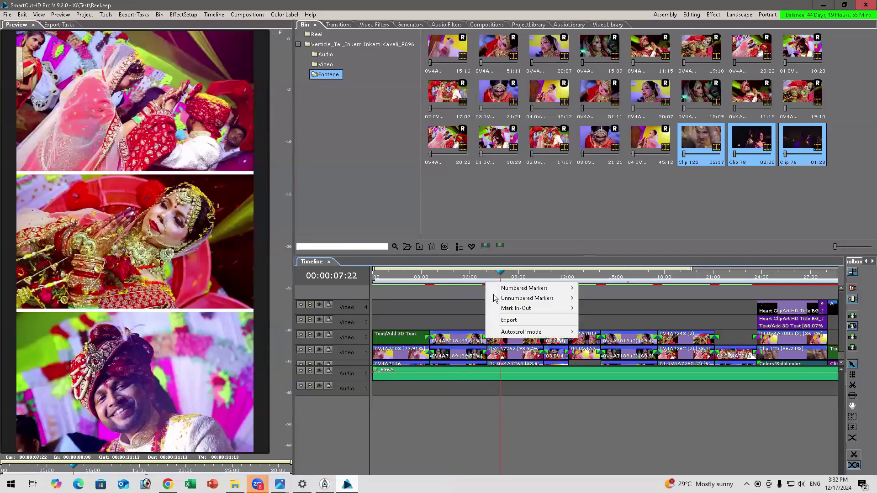
left_click(505, 321)
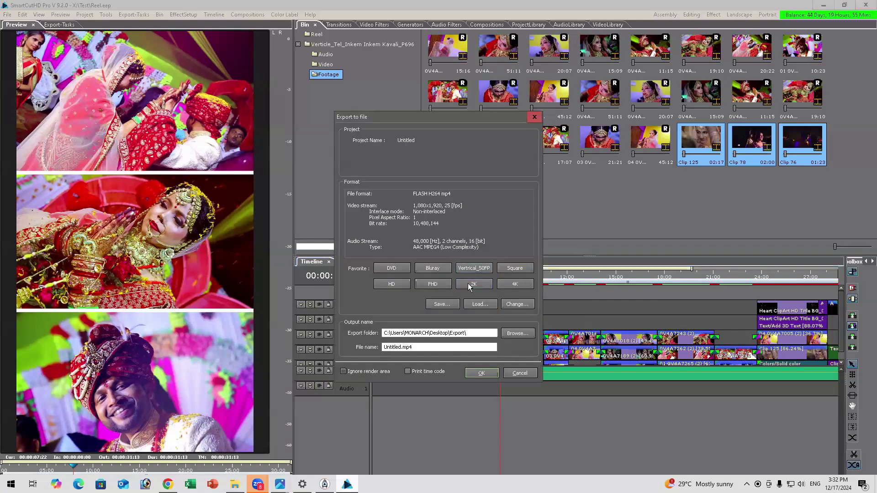
left_click(521, 305)
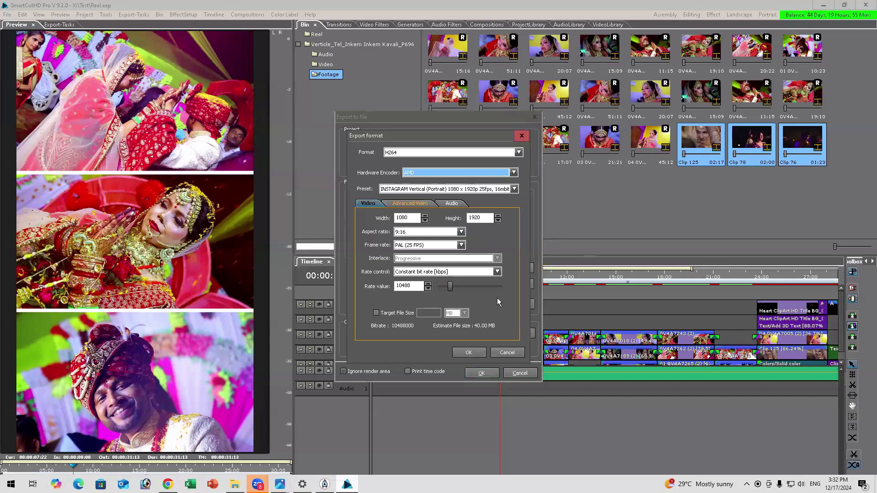
left_click(399, 316)
left_click(377, 314)
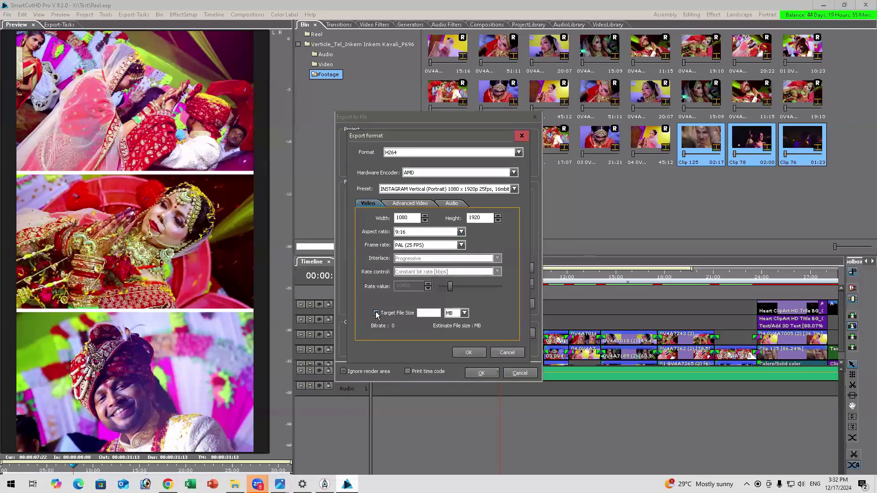
left_click(376, 313)
left_click(376, 313)
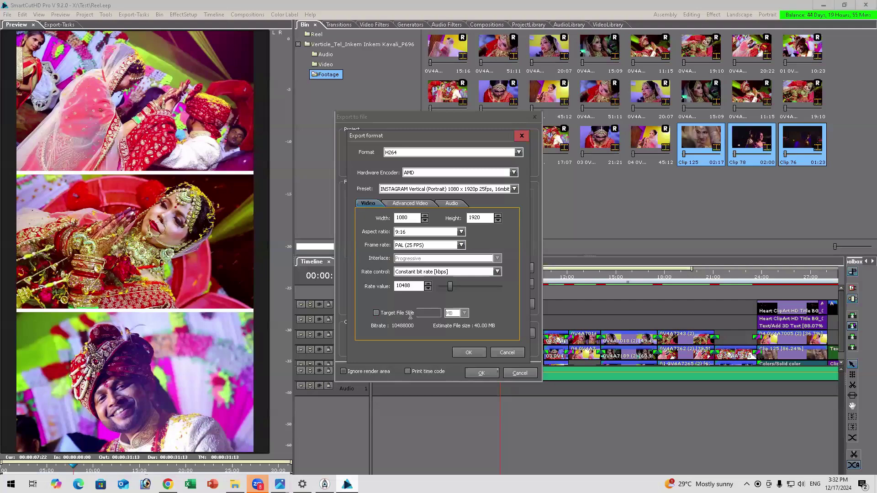
left_click(432, 314)
left_click(506, 353)
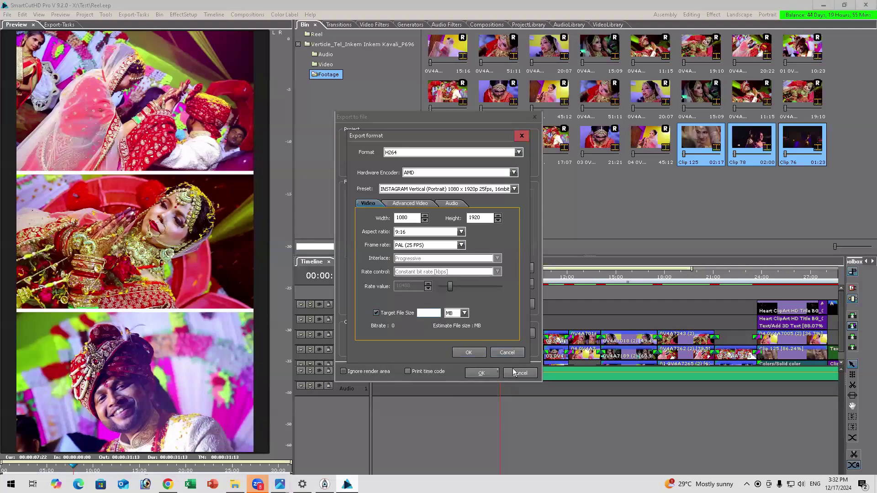
left_click(516, 375)
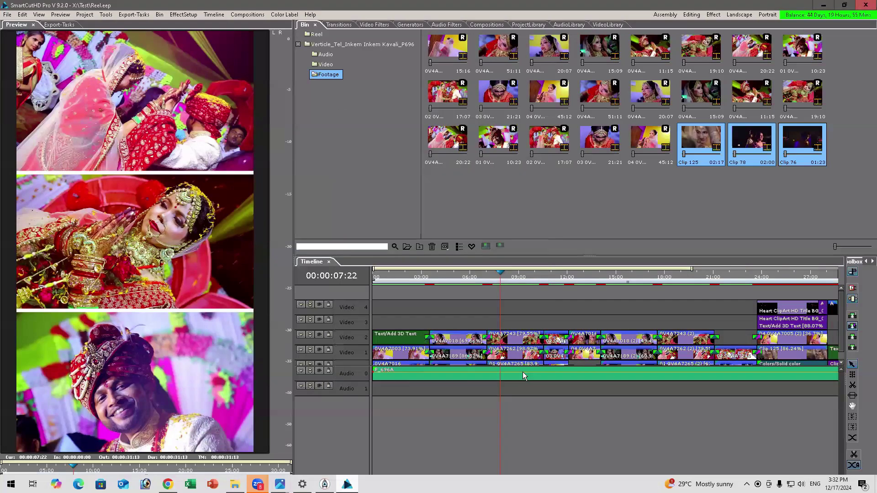
Step: Create a new project named New in X:\Test\ with the H264 Youtube Full HD 1080p 25 preset
left_click(57, 25)
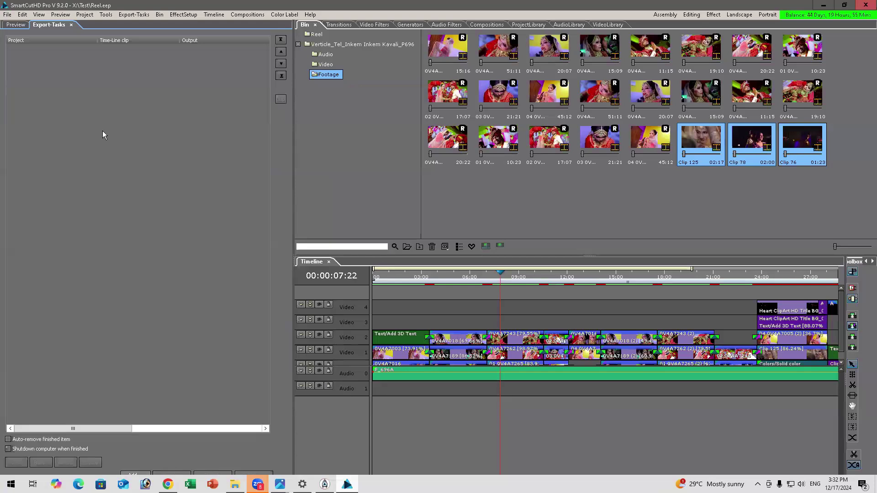
left_click(7, 14)
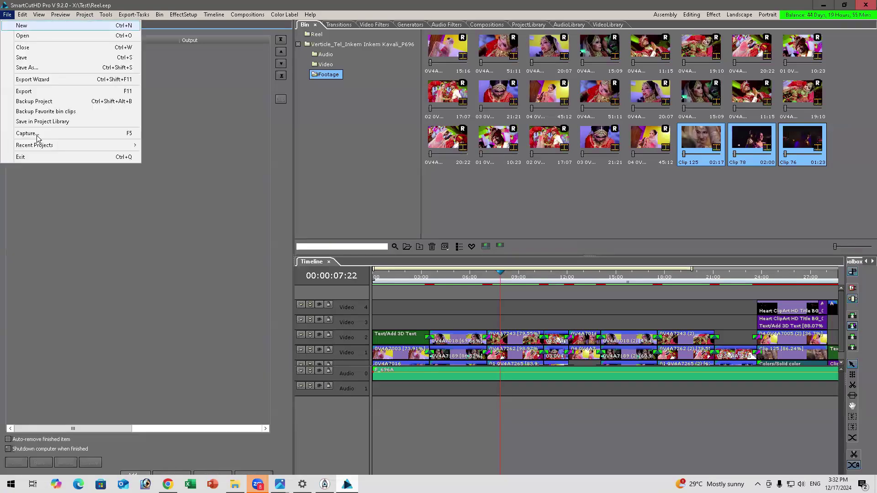
mouse_move(92, 145)
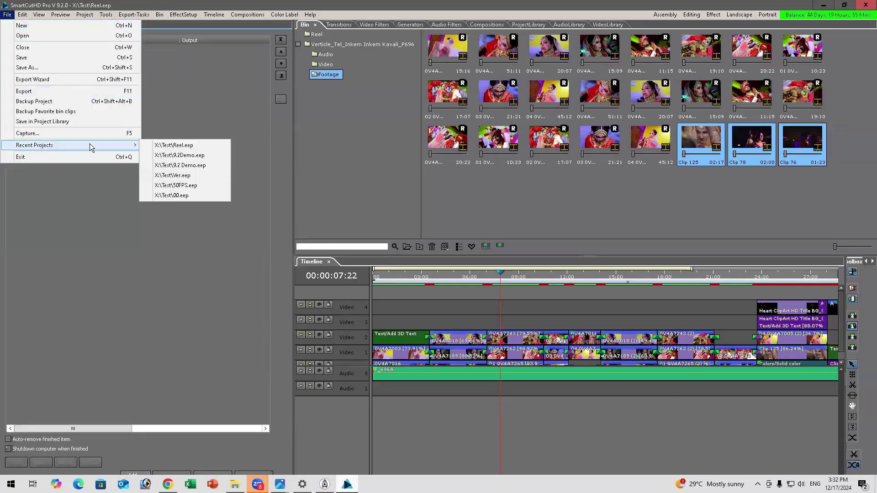
left_click(48, 25)
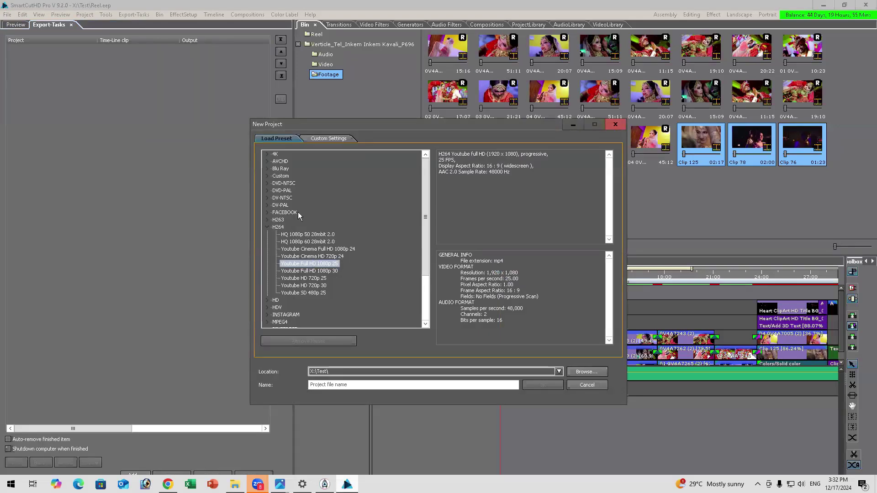
left_click(358, 382)
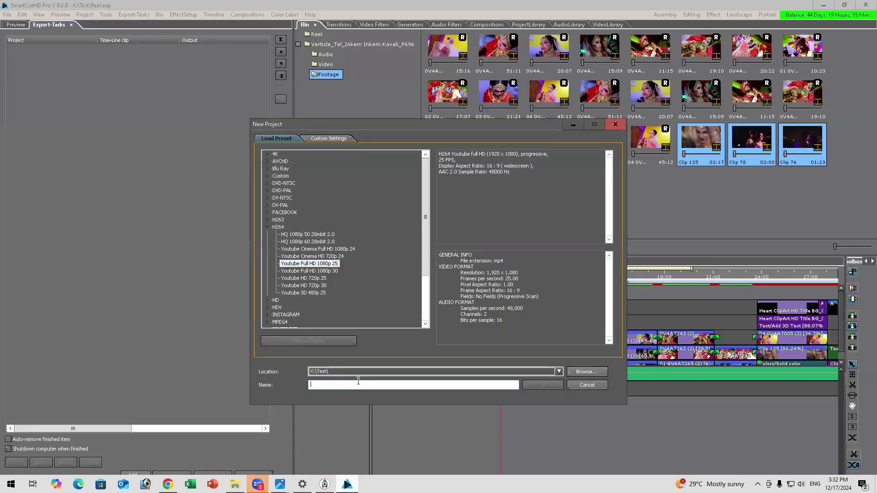
type("Reel")
left_click(555, 387)
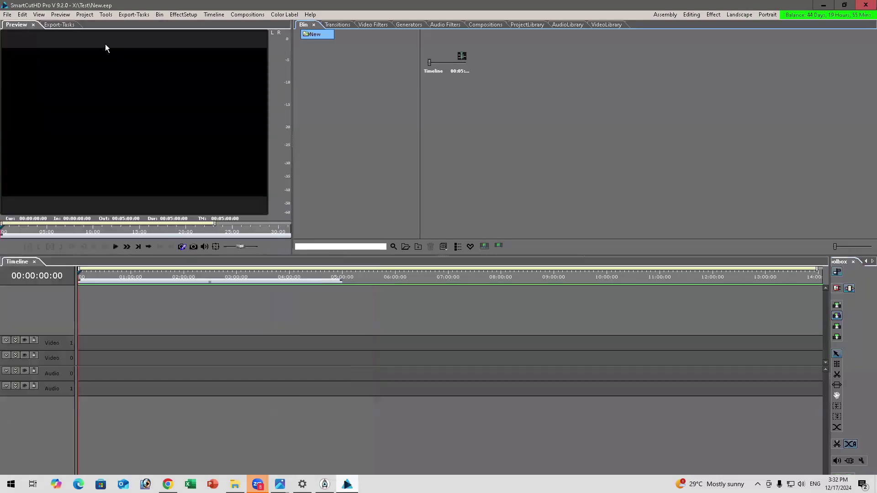
Step: Add the Tel_Oh Manasa_P890 project's timeline to the export tasks, looking into its export format settings without changing them
left_click(59, 25)
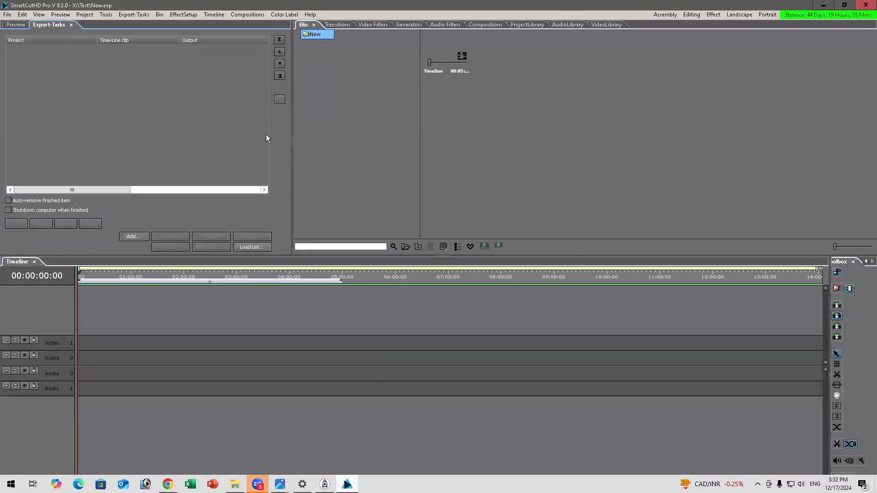
left_click(57, 25)
left_click(132, 235)
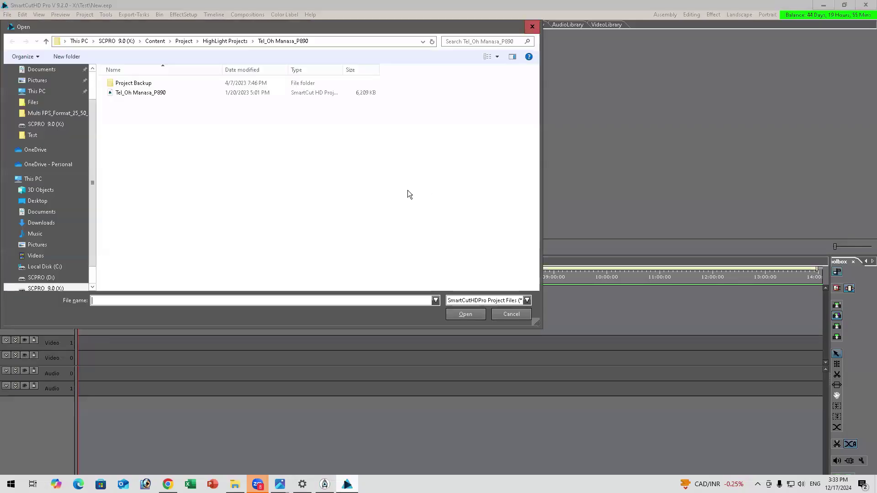
double_click(147, 92)
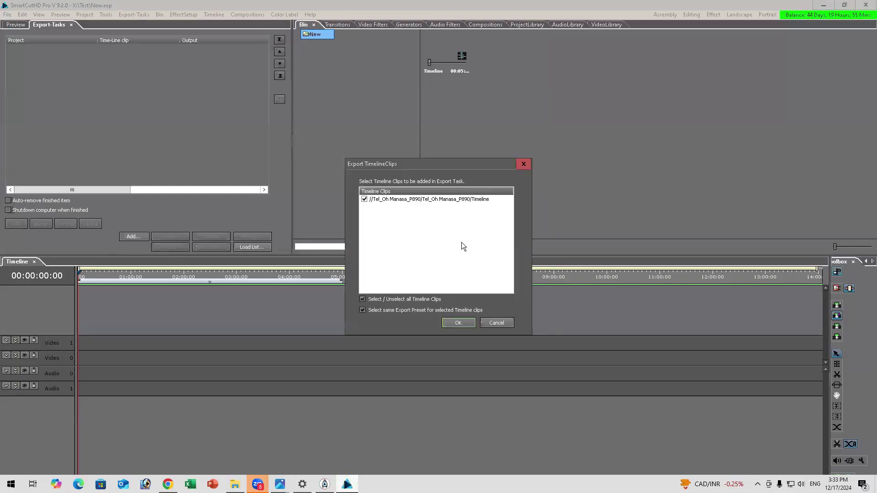
left_click(458, 323)
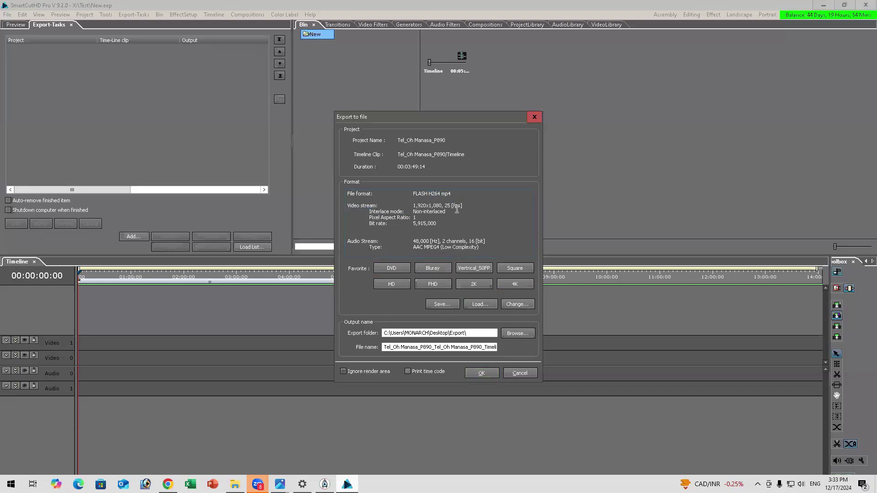
left_click(512, 304)
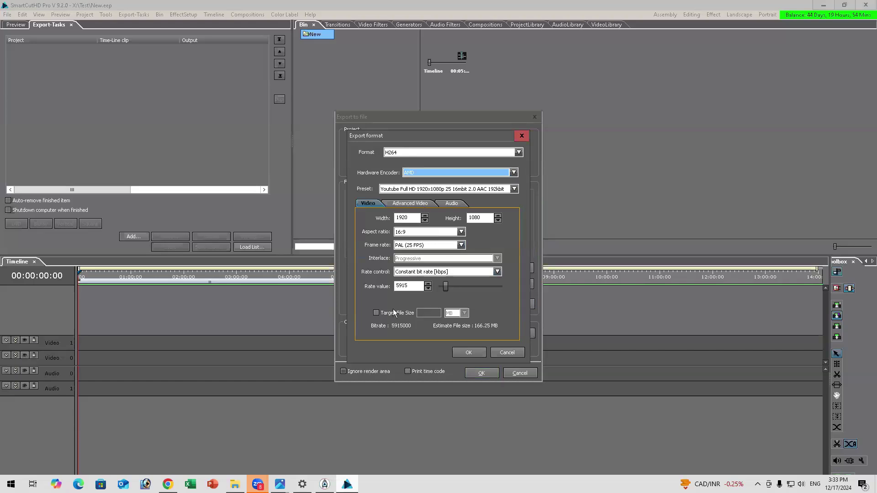
left_click(513, 352)
left_click(482, 372)
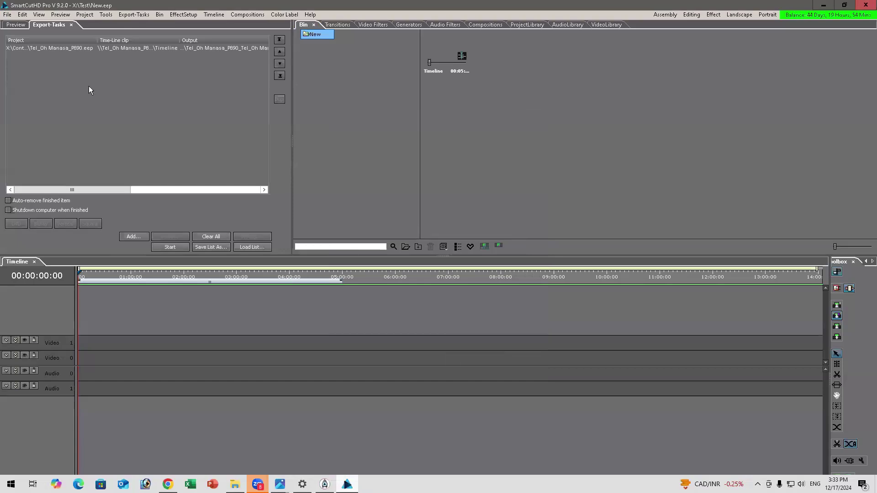
Step: Add the Eng_Indian Cinematic Wedding Teaser_P829 project's timeline from the Teaser Projects folder to the export tasks
left_click(138, 236)
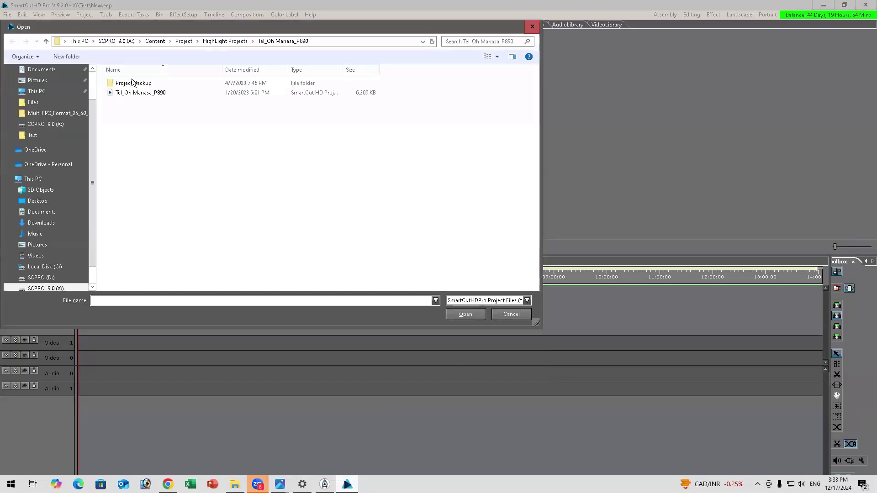
left_click(208, 42)
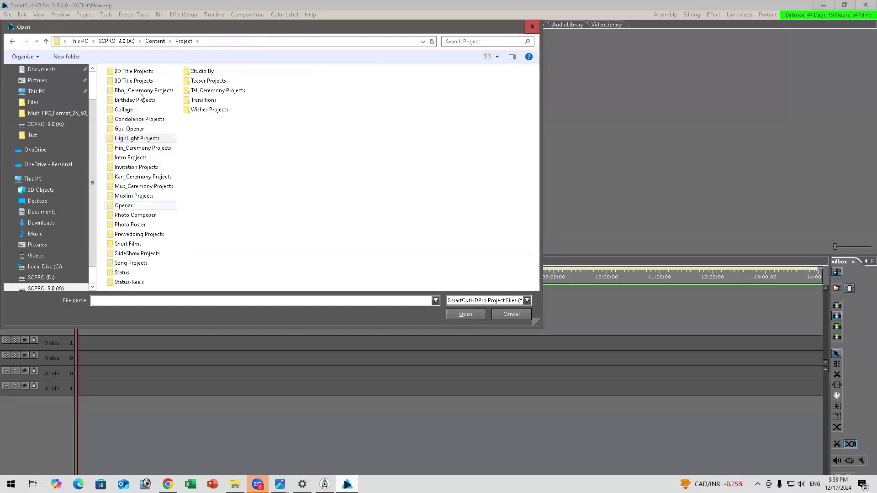
double_click(133, 71)
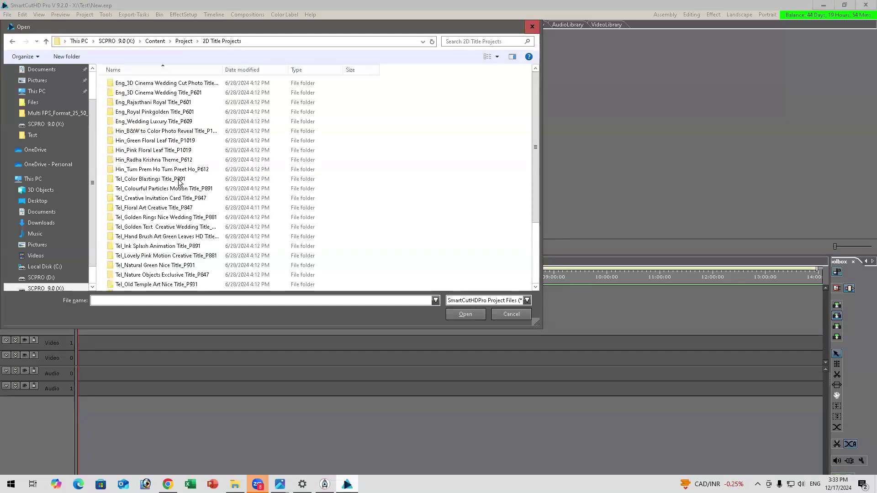
left_click(184, 42)
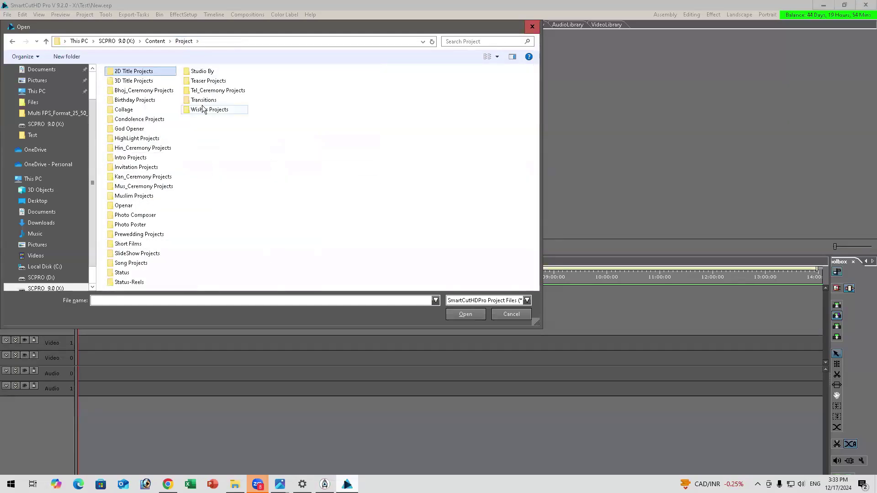
double_click(204, 82)
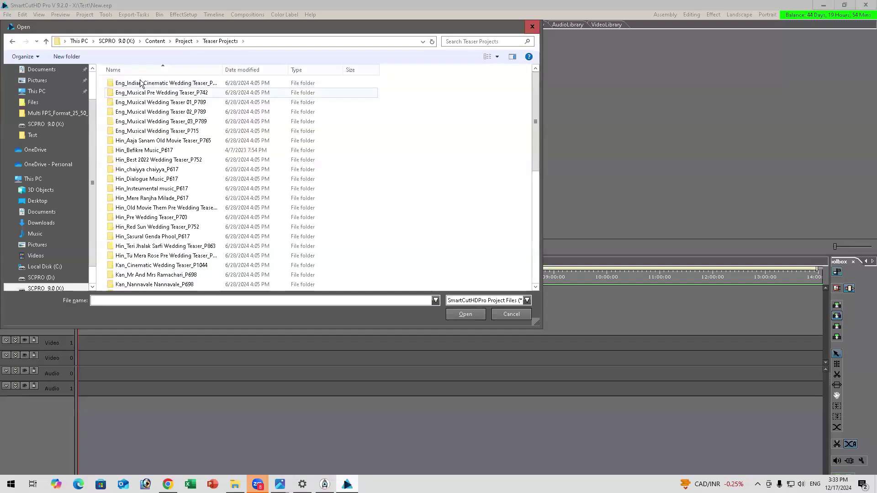
double_click(143, 85)
double_click(143, 95)
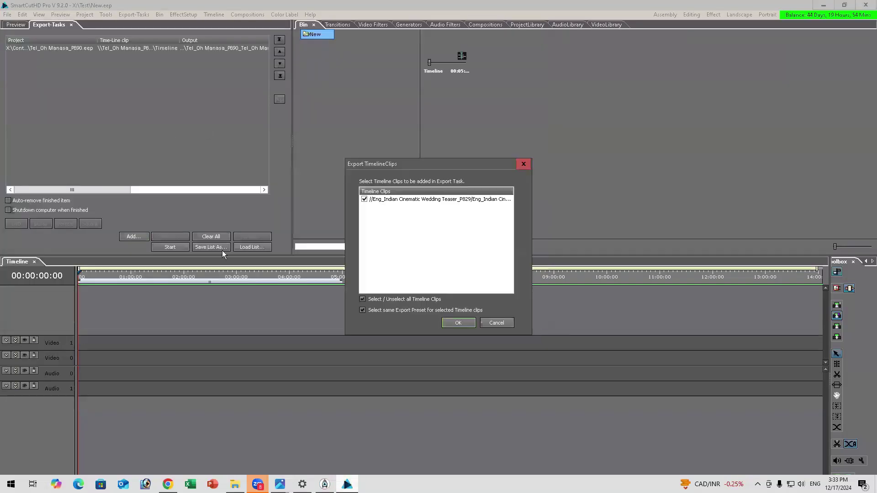
left_click(457, 323)
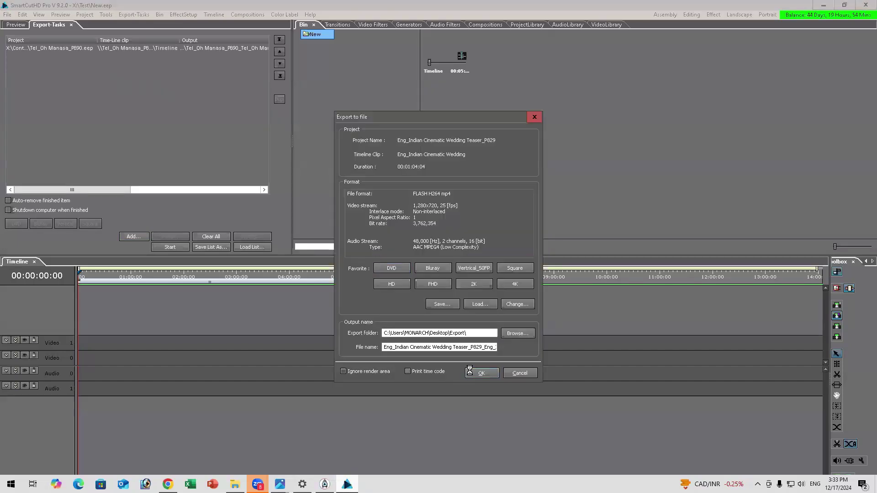
left_click(469, 373)
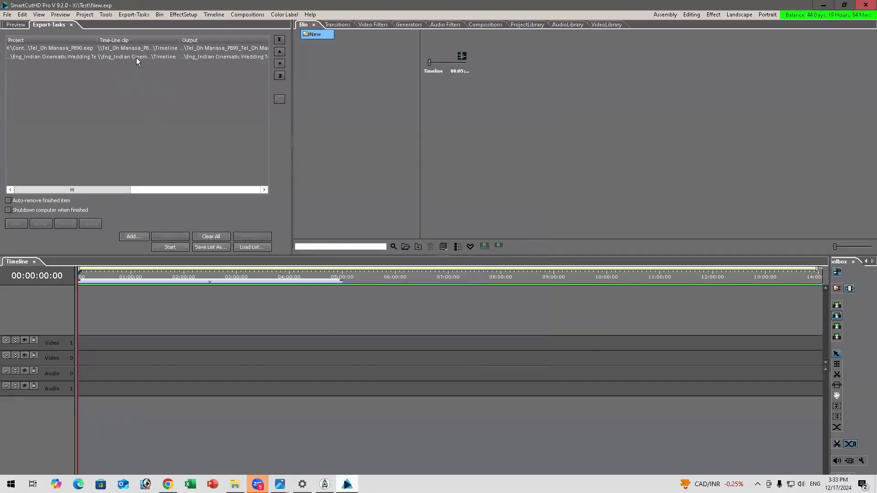
Step: Apply the DVD favorite to the Eng_Indian Cinematic Wedding Teaser export task and widen the task list to reveal its progress column
left_click(136, 58)
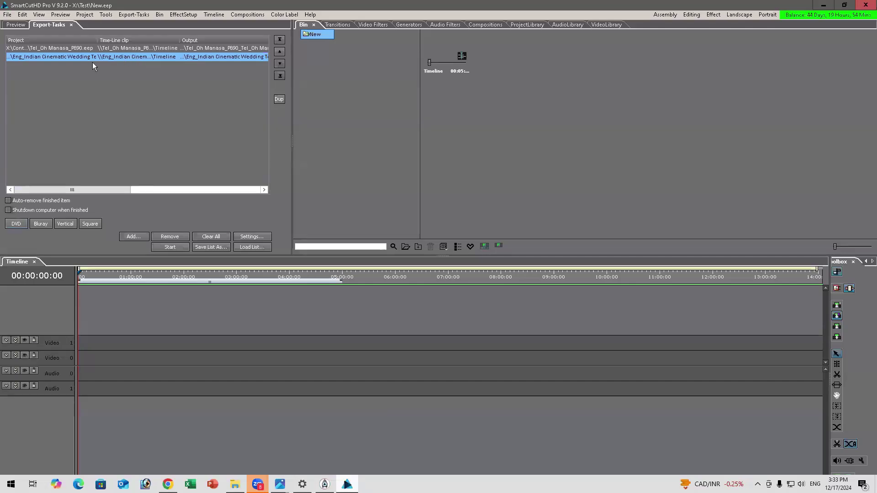
key("Up")
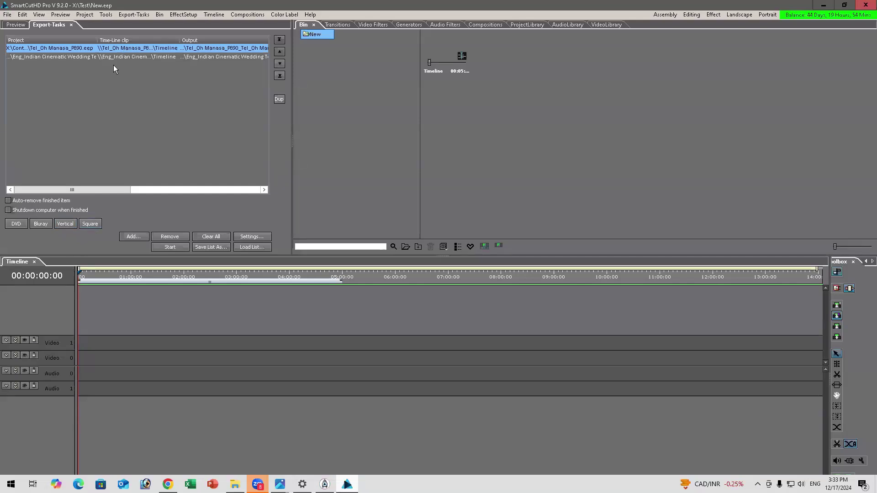
left_click(117, 55)
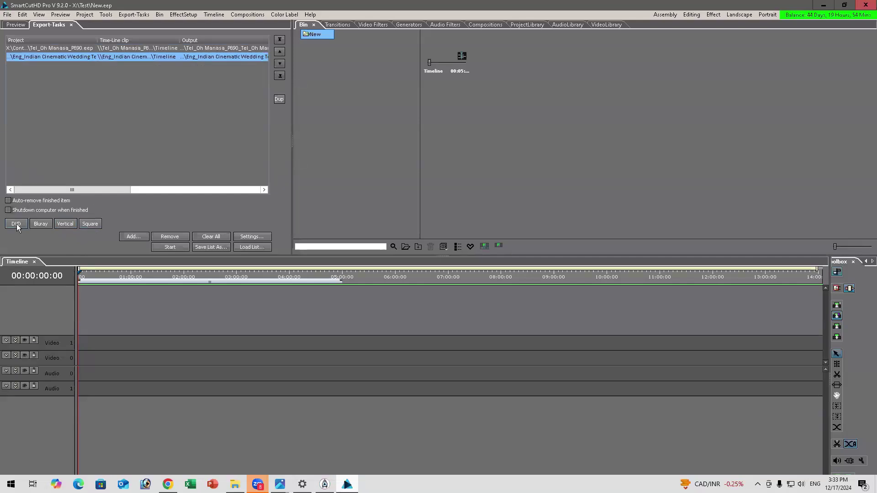
left_click(16, 224)
left_click_drag(292, 134, 364, 134)
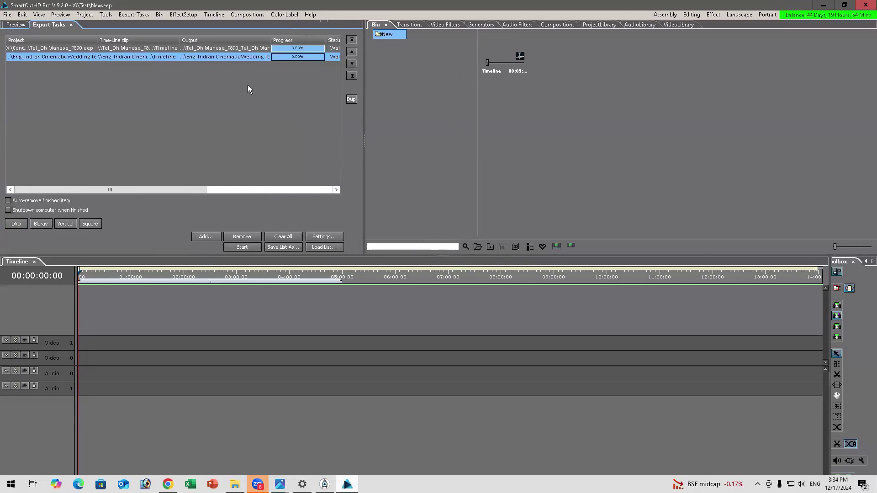
Step: Start exporting the queued tasks and enable automatic removal of finished items
left_click(135, 46)
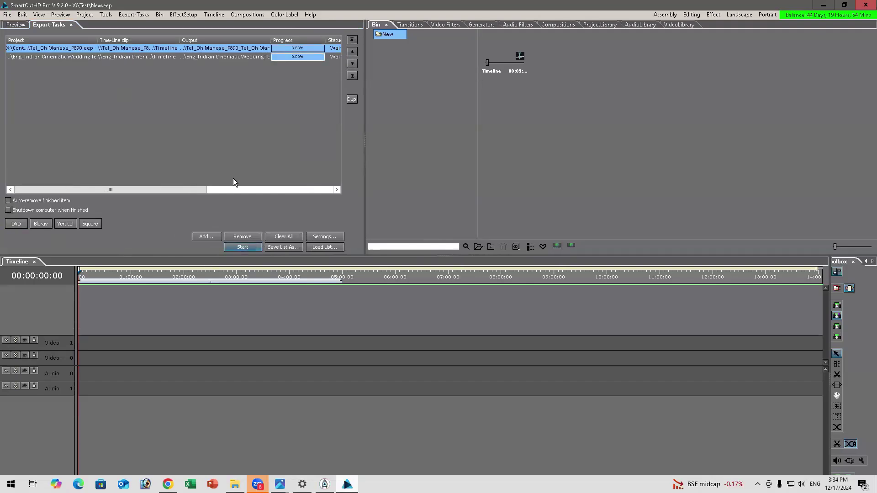
key("Return")
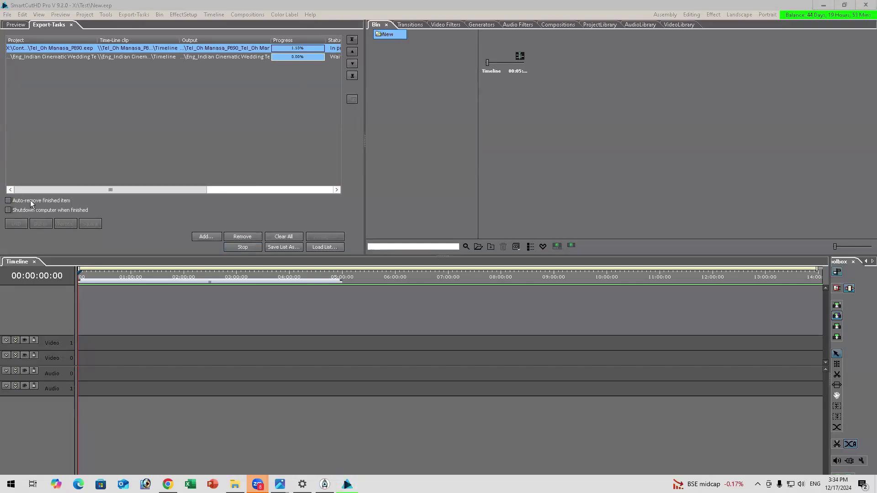
left_click(16, 200)
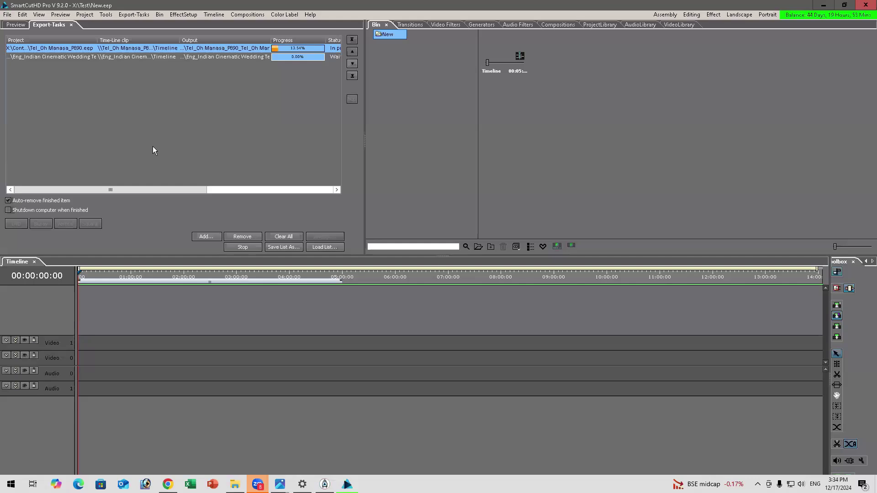
Step: Display the Wedding group of the project library's Status-Reels templates as enlarged thumbnails
left_click(18, 24)
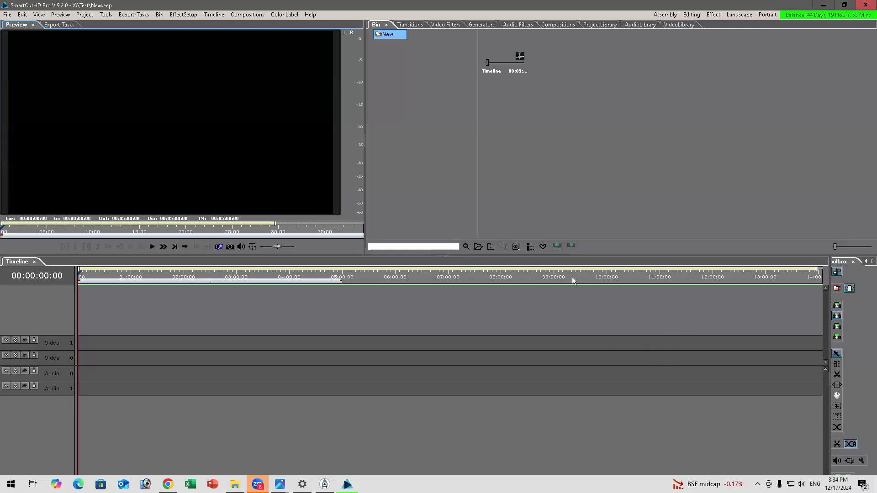
left_click(600, 21)
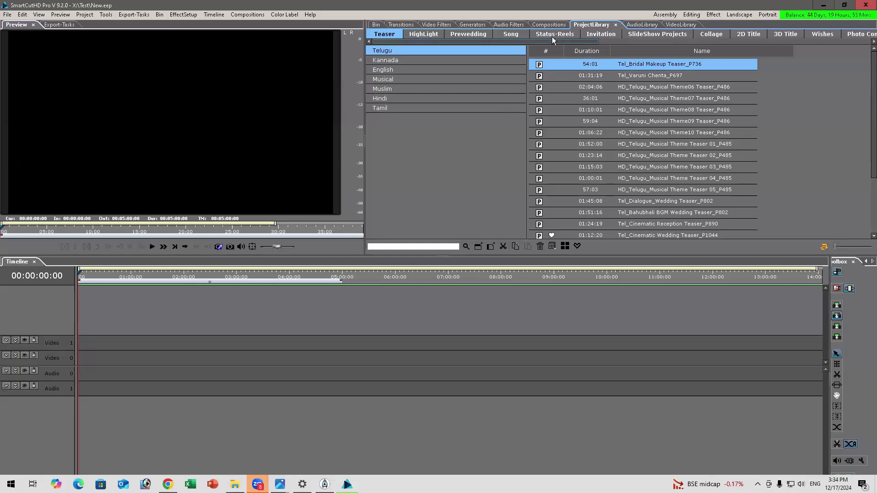
left_click(553, 35)
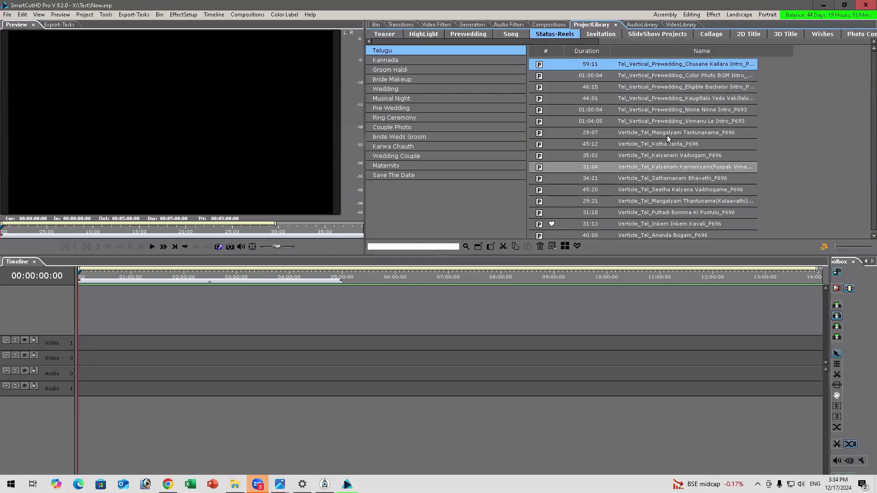
left_click(565, 246)
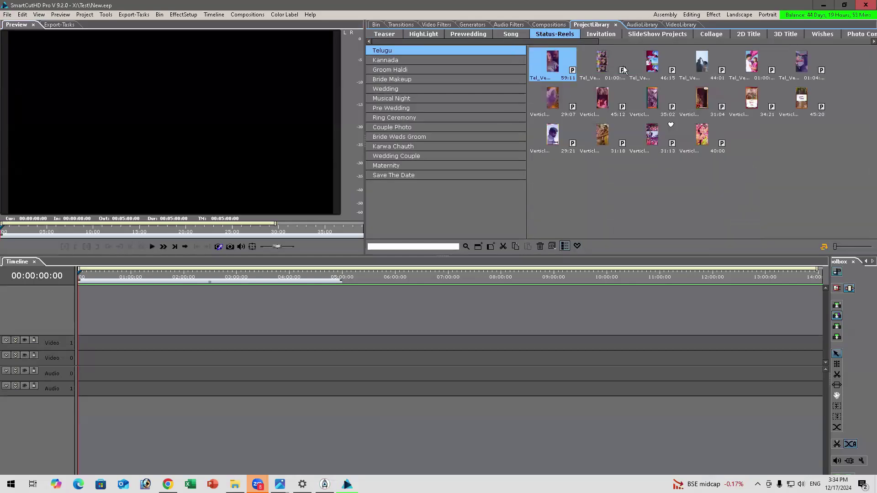
left_click_drag(837, 247, 847, 248)
key("Down")
key("Down")
key("Down")
key("Down")
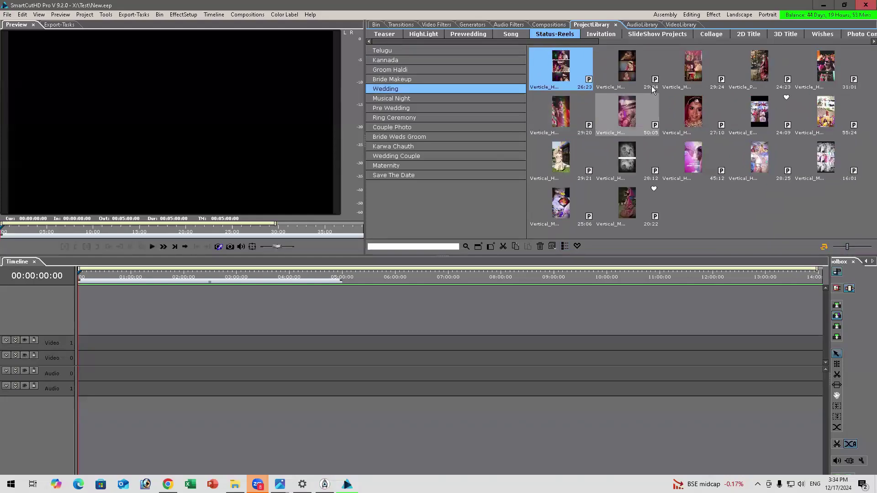
Step: Select a vertical wedding reel template and browse the library's SlideShow Projects and Collage categories
left_click(627, 112)
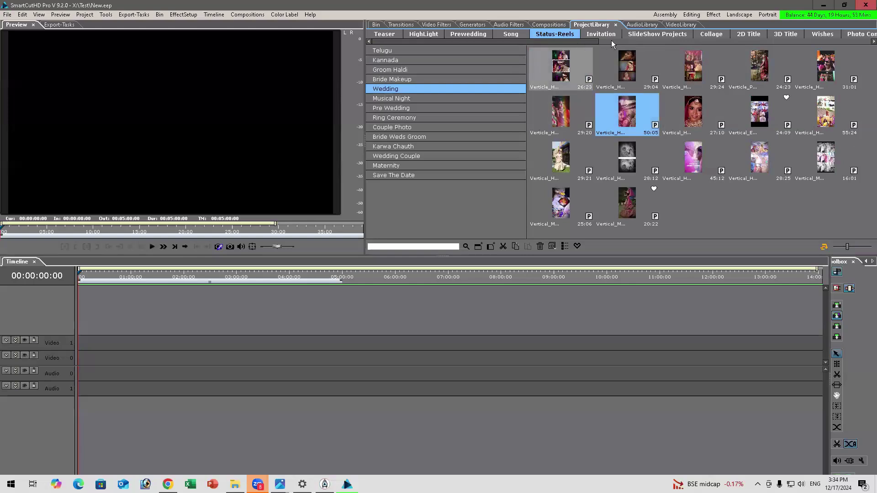
left_click(644, 34)
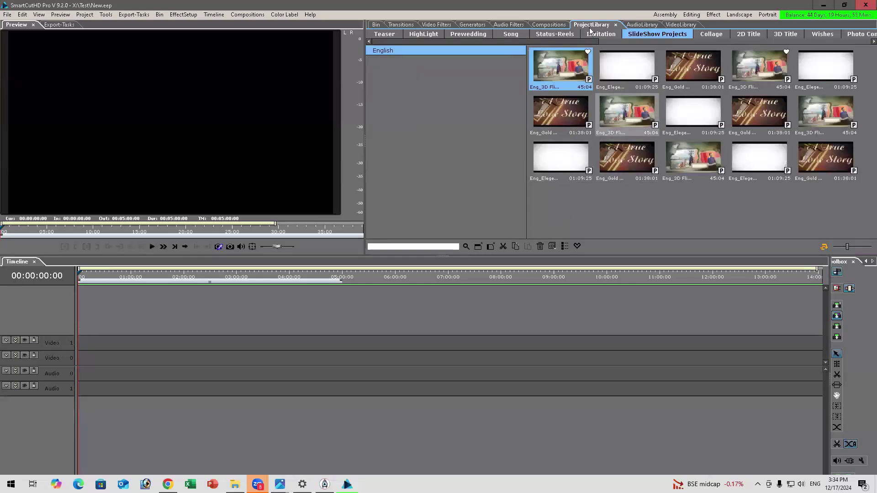
key("Right")
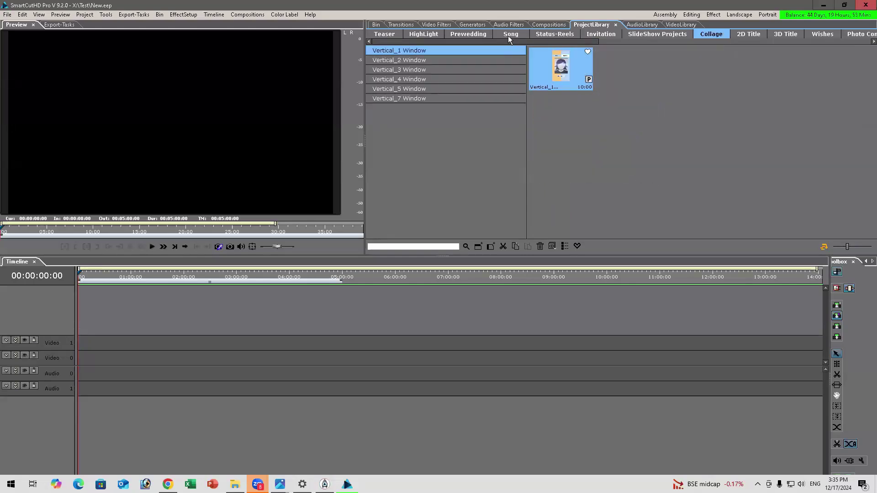
Step: Browse the project library's Song, HighLight, Teaser and Invitation template categories
left_click(509, 32)
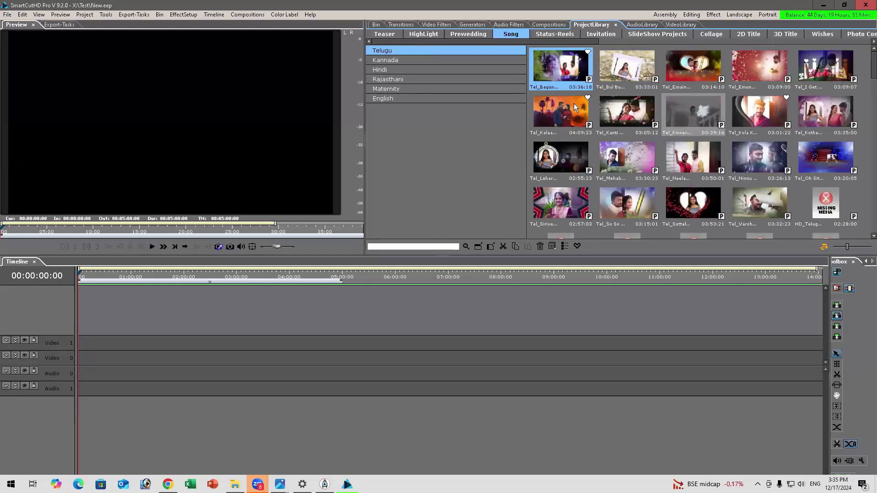
left_click(424, 34)
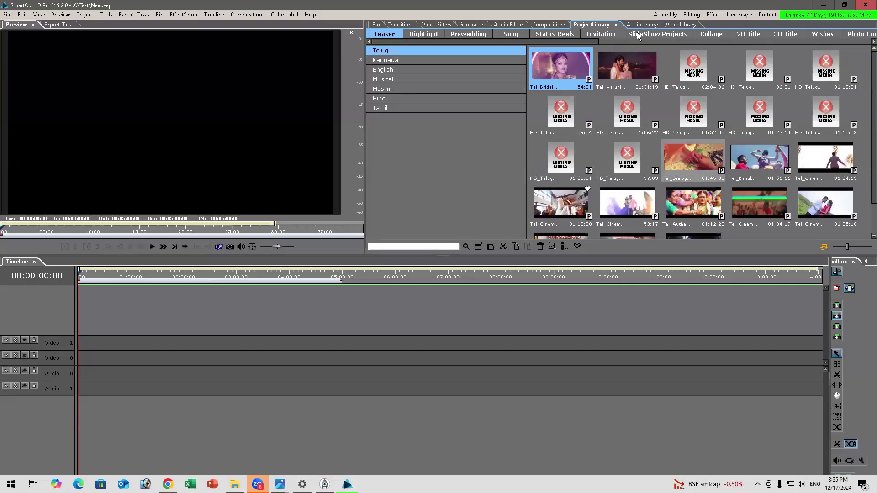
left_click(600, 33)
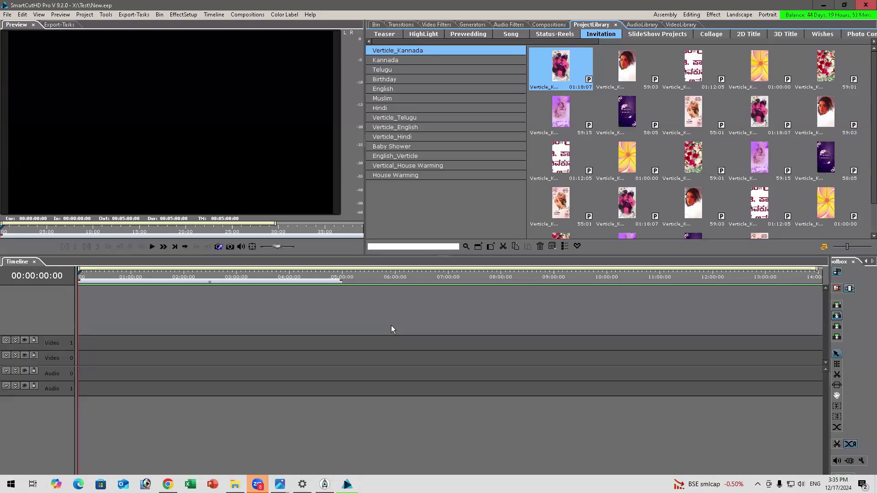
Step: Configure the timeline's thumbnail mode to show thumbnails along the full length of clips
left_click(862, 461)
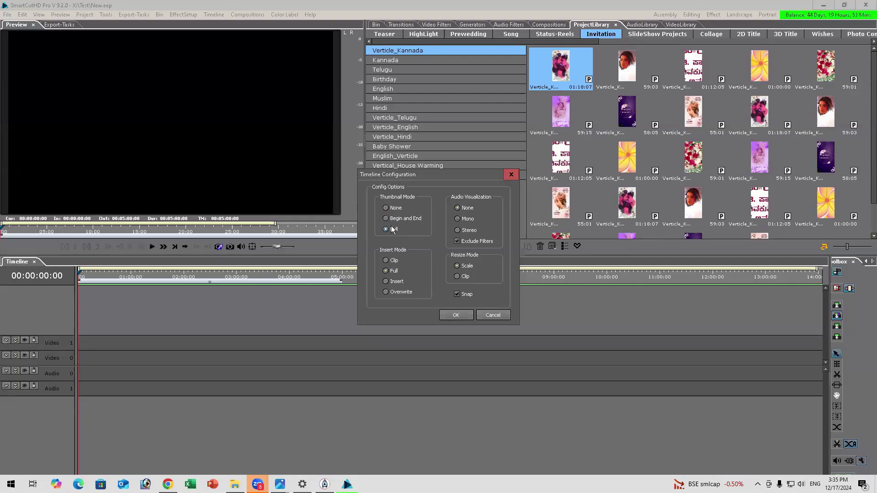
left_click(455, 315)
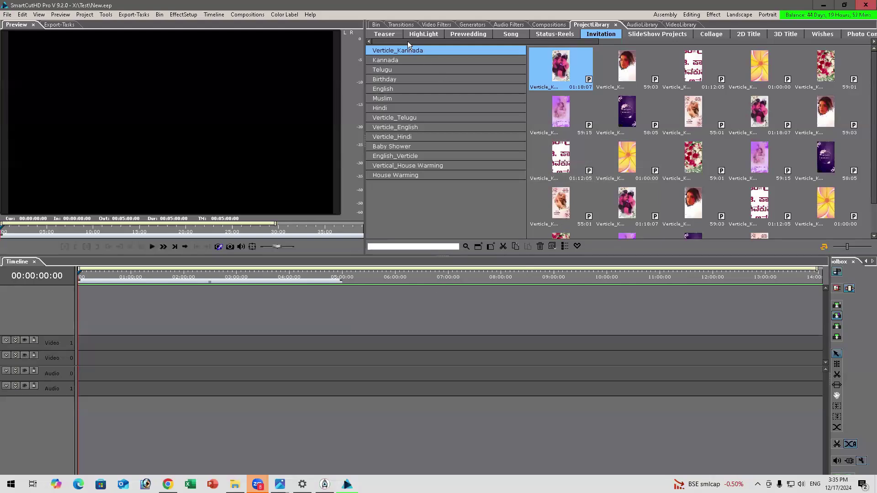
Step: Load the Telugu HighLight template Tel_Devi Kalyana Vaibogame into the timeline and display the Prewedding templates
left_click(422, 34)
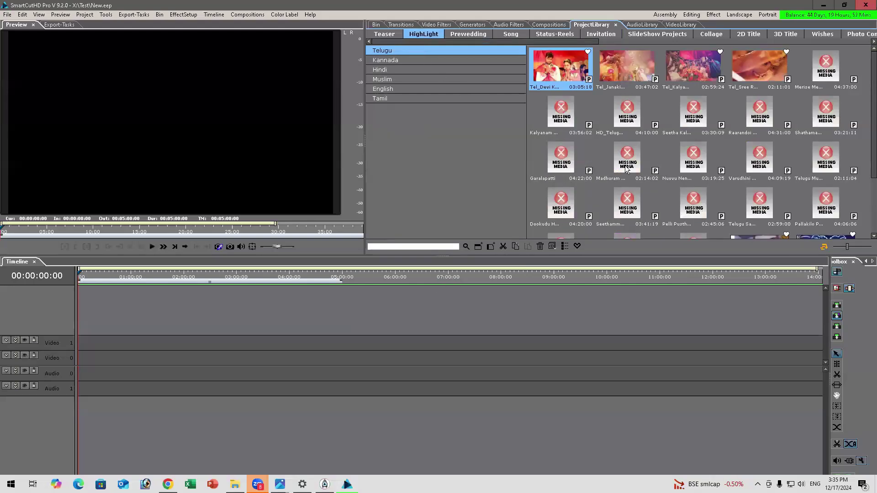
right_click(575, 72)
left_click(468, 35)
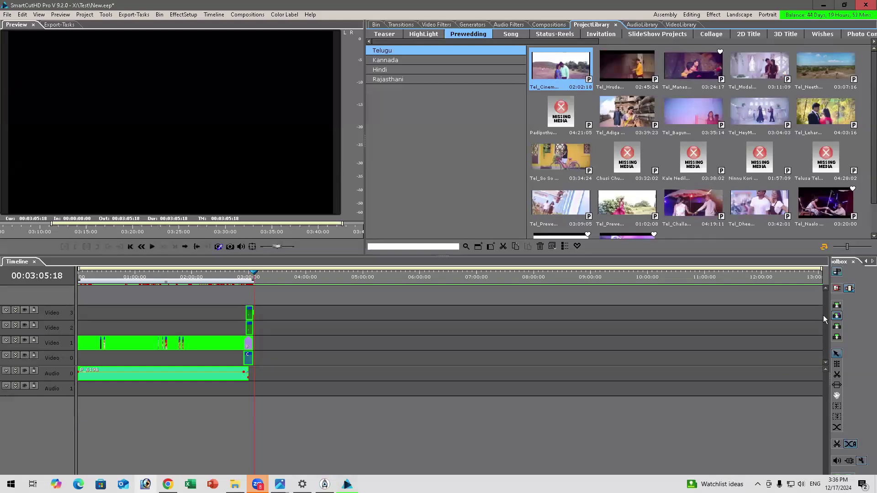
Step: Preview frames of the loaded wedding highlight in the timeline, moving the playhead to 00:01:11:09
left_click(138, 274)
scroll(139, 275, "up", 3)
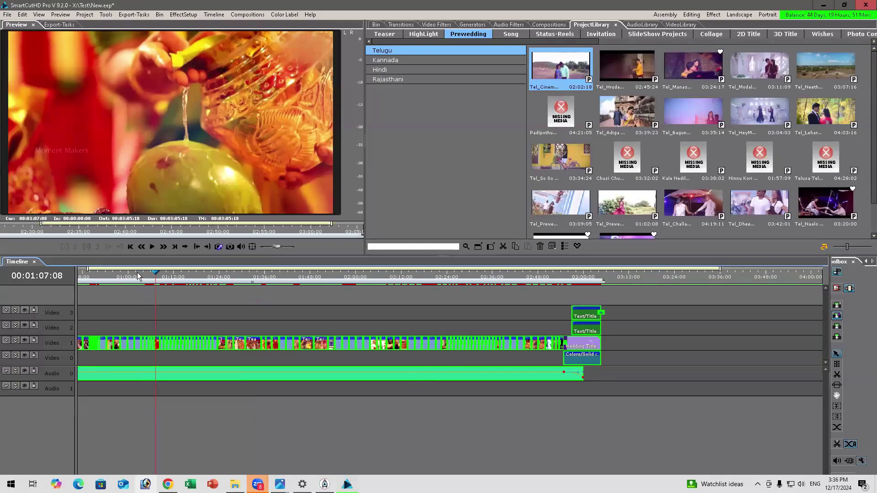
left_click(171, 278)
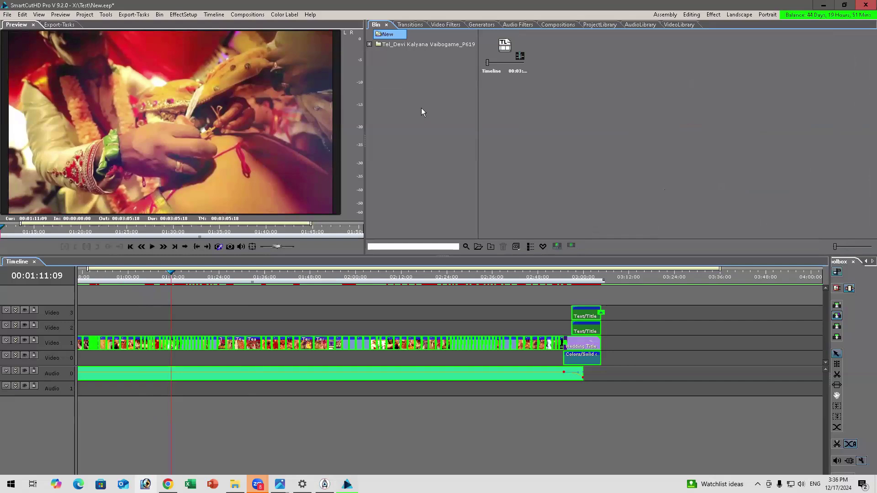
Step: Display the bin's folder import options for the supported media types
right_click(419, 109)
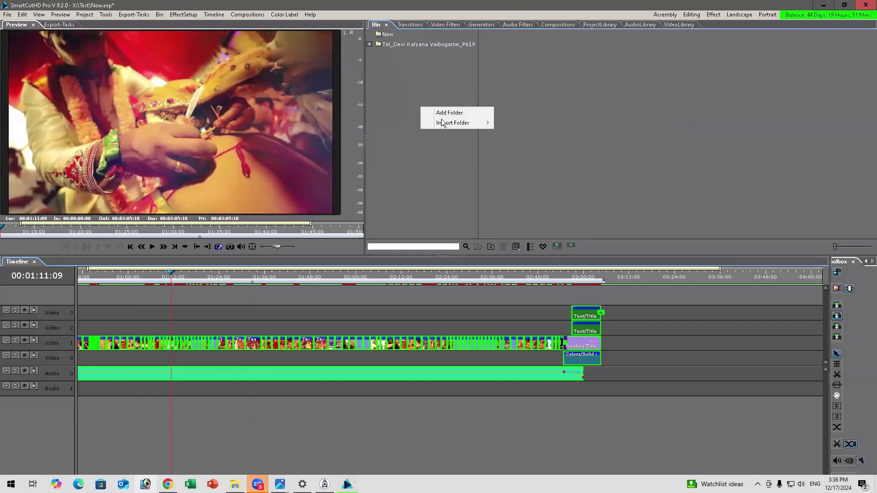
mouse_move(442, 124)
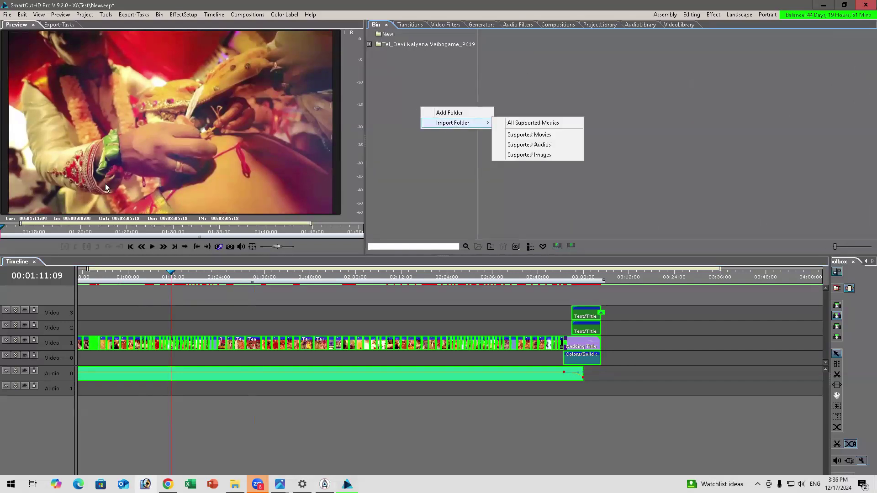
Step: Open the format settings for exporting the timeline and set the H264 hardware encoder to Software
left_click(318, 281)
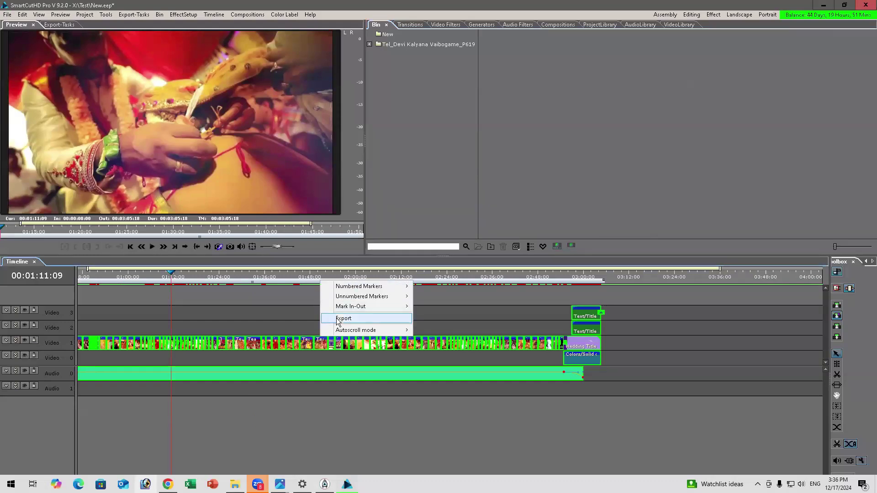
left_click(339, 317)
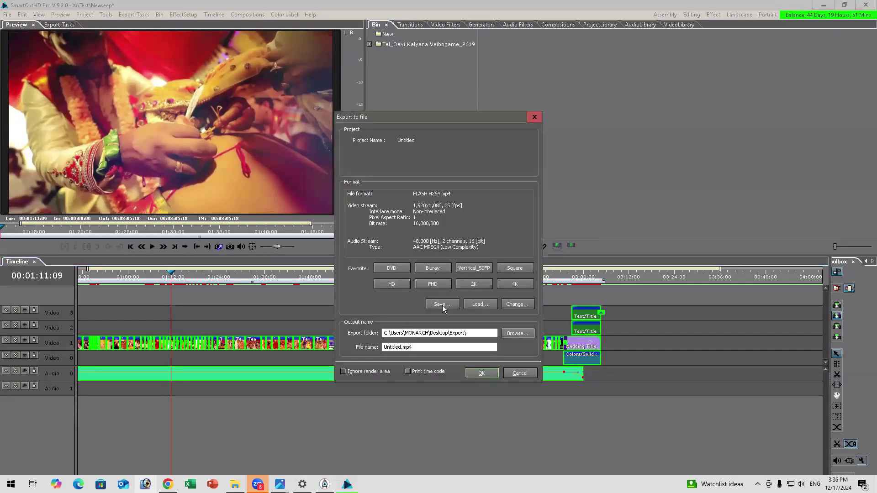
left_click(517, 305)
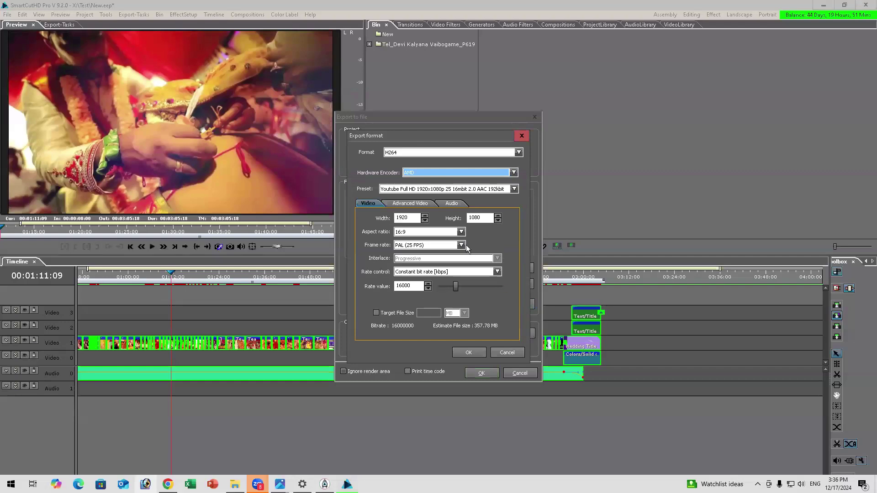
left_click(453, 171)
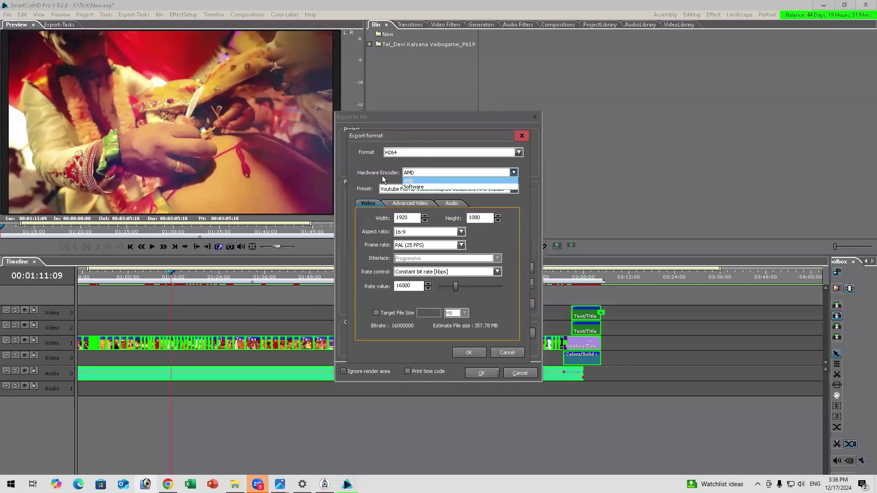
left_click(423, 188)
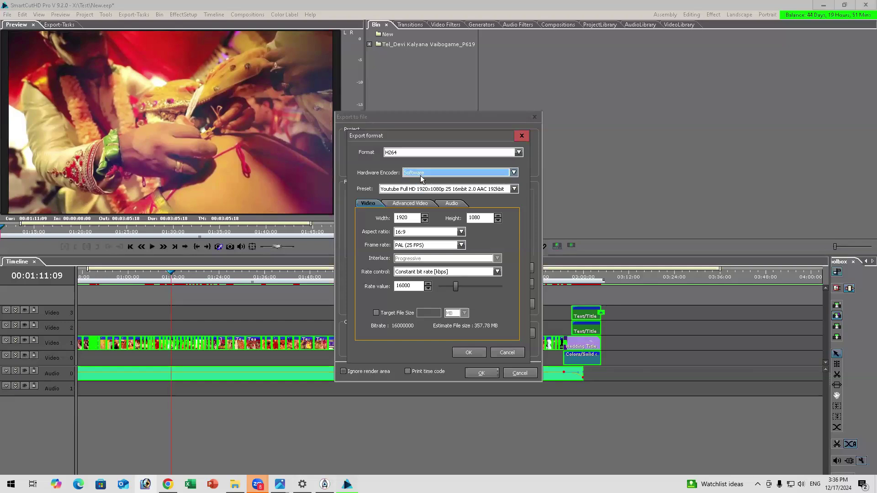
Step: Set the H264 hardware encoder back to AMD and accept the export format settings
left_click(420, 174)
left_click(421, 181)
left_click(468, 353)
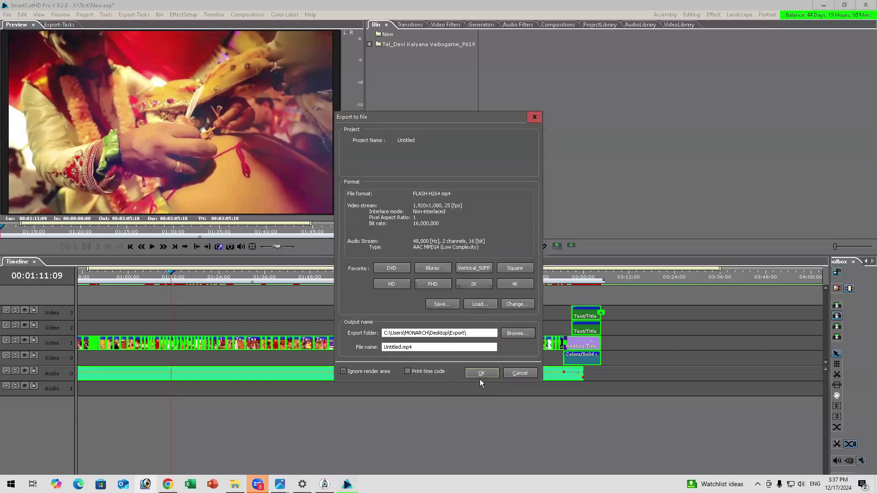